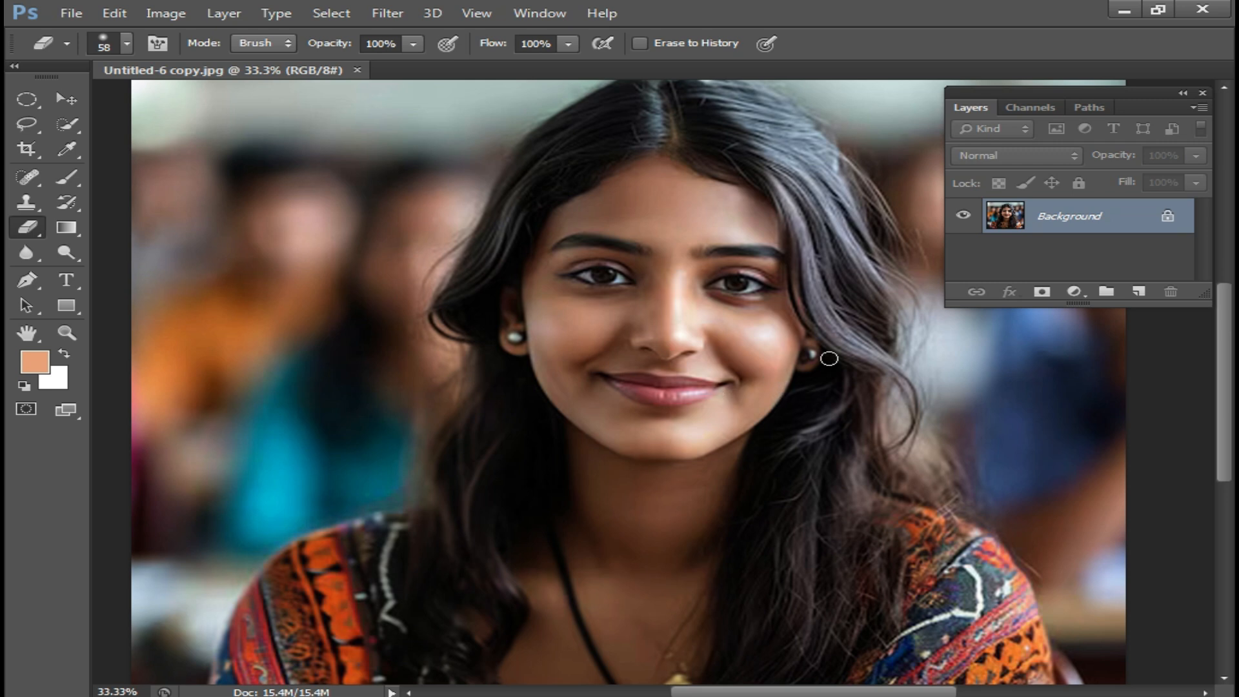
Duplicate the Background layer and brighten the copy with an upward Curves adjustment.
{"action": "key", "text": "ctrl+plus"}
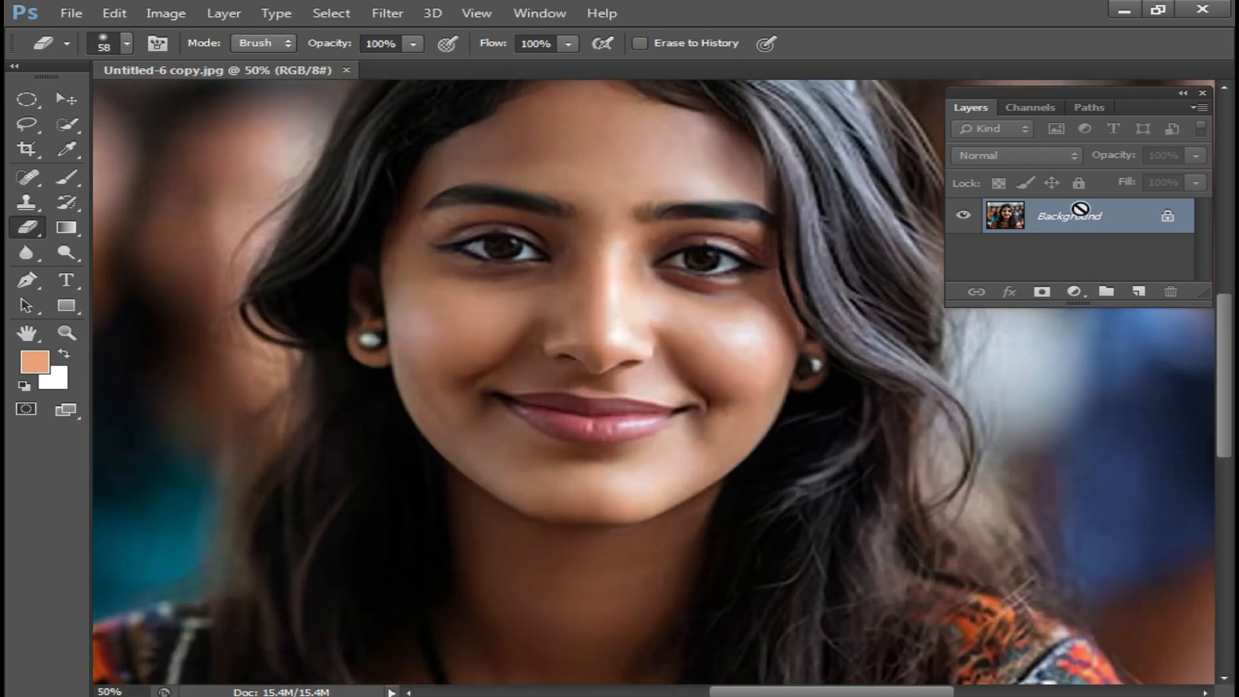
{"action": "key", "text": "ctrl+j"}
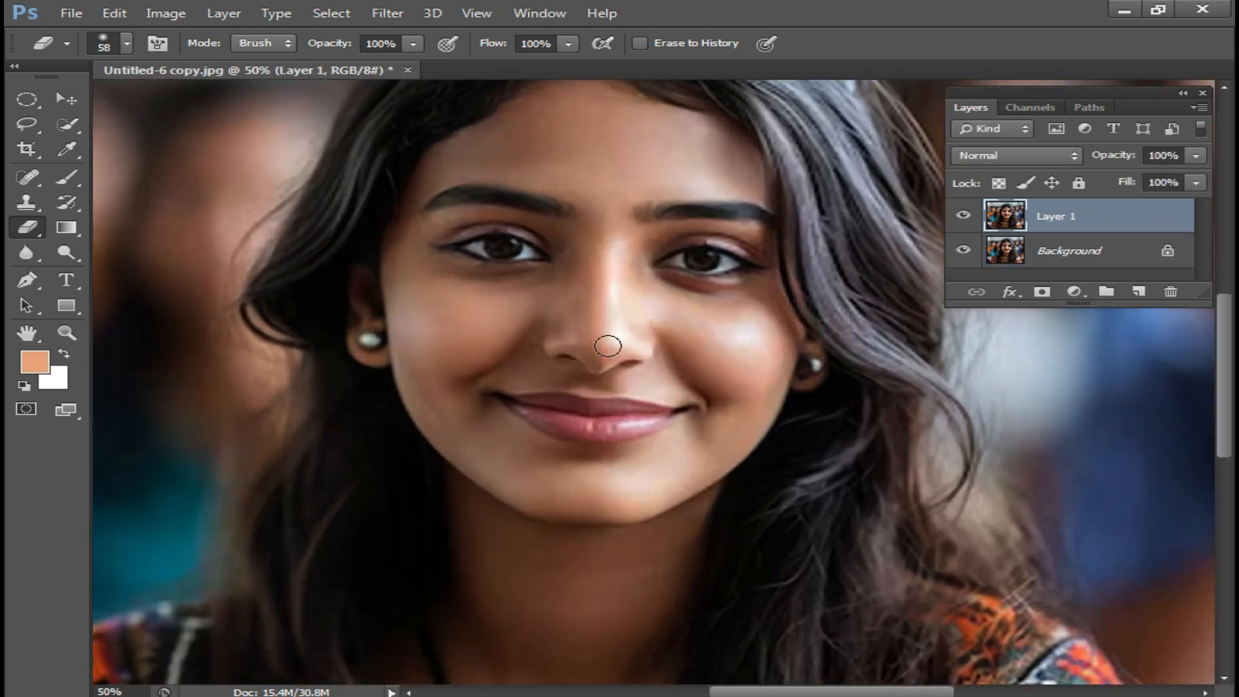
{"action": "key", "text": "ctrl+m"}
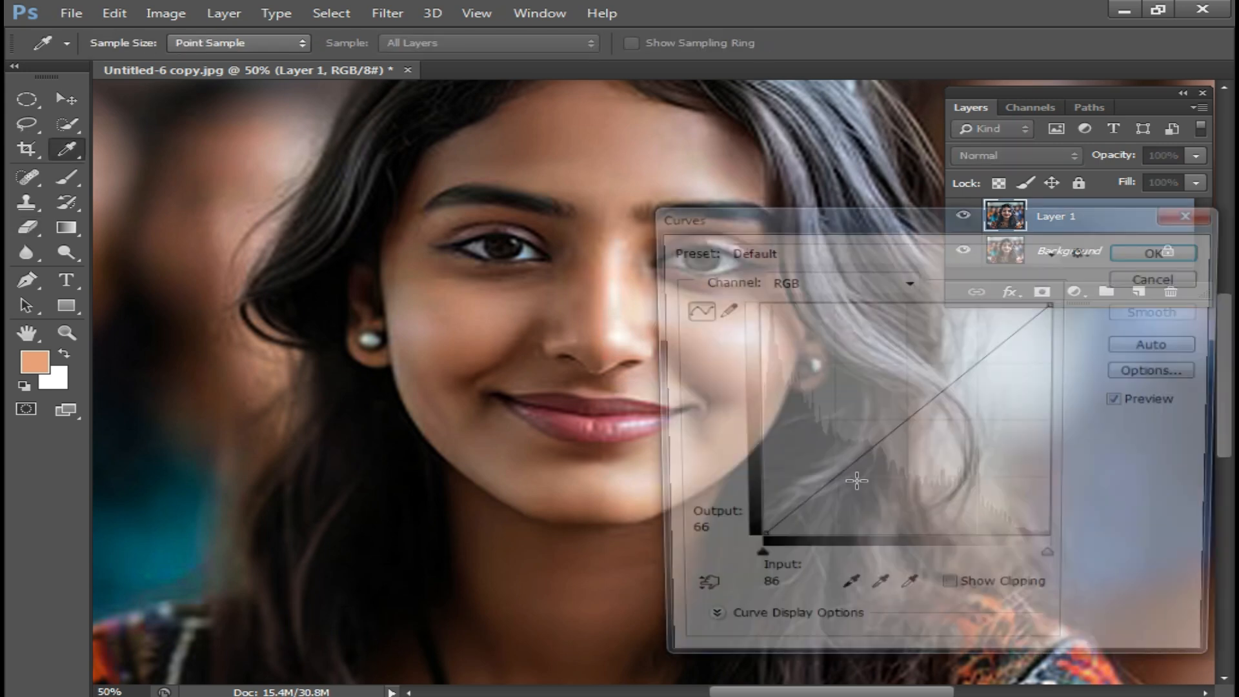
{"action": "left_click_drag", "start_coordinate": [918, 410], "coordinate": [835, 374]}
{"action": "left_click", "coordinate": [1152, 250]}
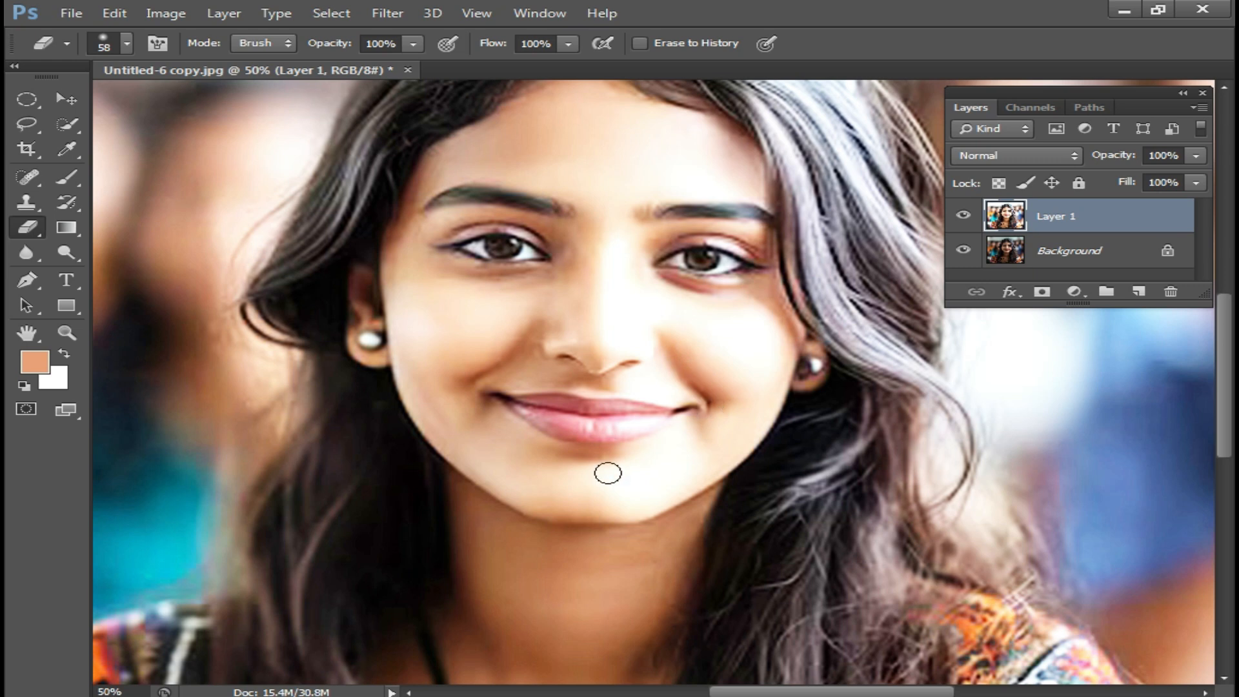
Inspect the brightened face and neck, and undo the Curves adjustment on the duplicate layer.
{"action": "scroll", "coordinate": [558, 525], "scroll_direction": "down", "scroll_amount": 5}
{"action": "scroll", "coordinate": [401, 523], "scroll_direction": "down", "scroll_amount": 3}
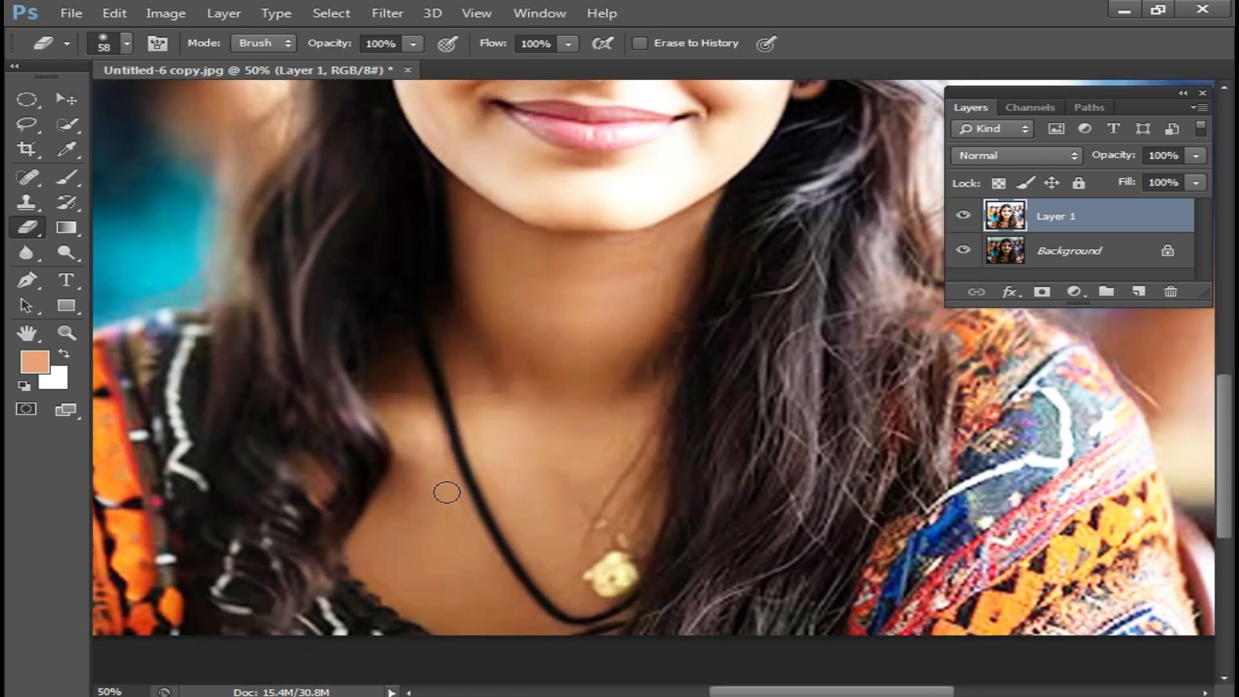
{"action": "scroll", "coordinate": [520, 451], "scroll_direction": "up", "scroll_amount": 8}
{"action": "mouse_move", "coordinate": [639, 239]}
{"action": "left_mouse_down"}
{"action": "mouse_move", "coordinate": [640, 287]}
{"action": "mouse_move", "coordinate": [681, 292]}
{"action": "left_mouse_up"}
{"action": "key", "text": "ctrl+z"}
{"action": "left_click_drag", "start_coordinate": [624, 241], "coordinate": [588, 359]}
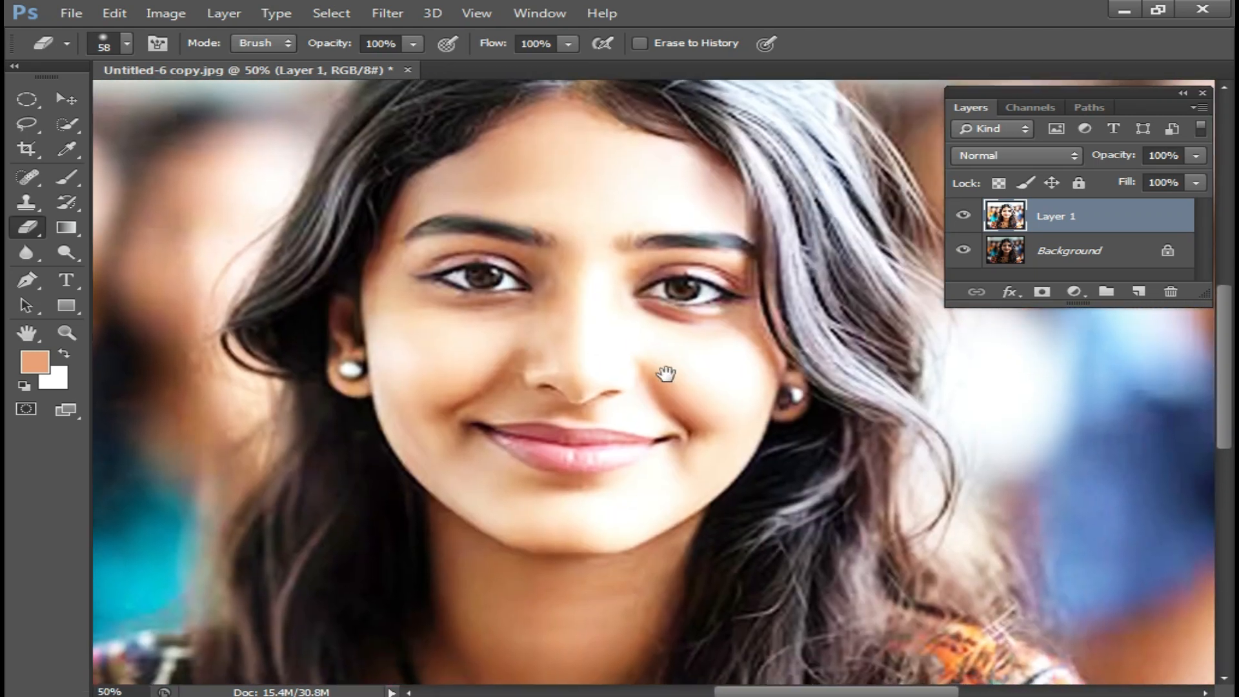
{"action": "key", "text": "ctrl+alt+z"}
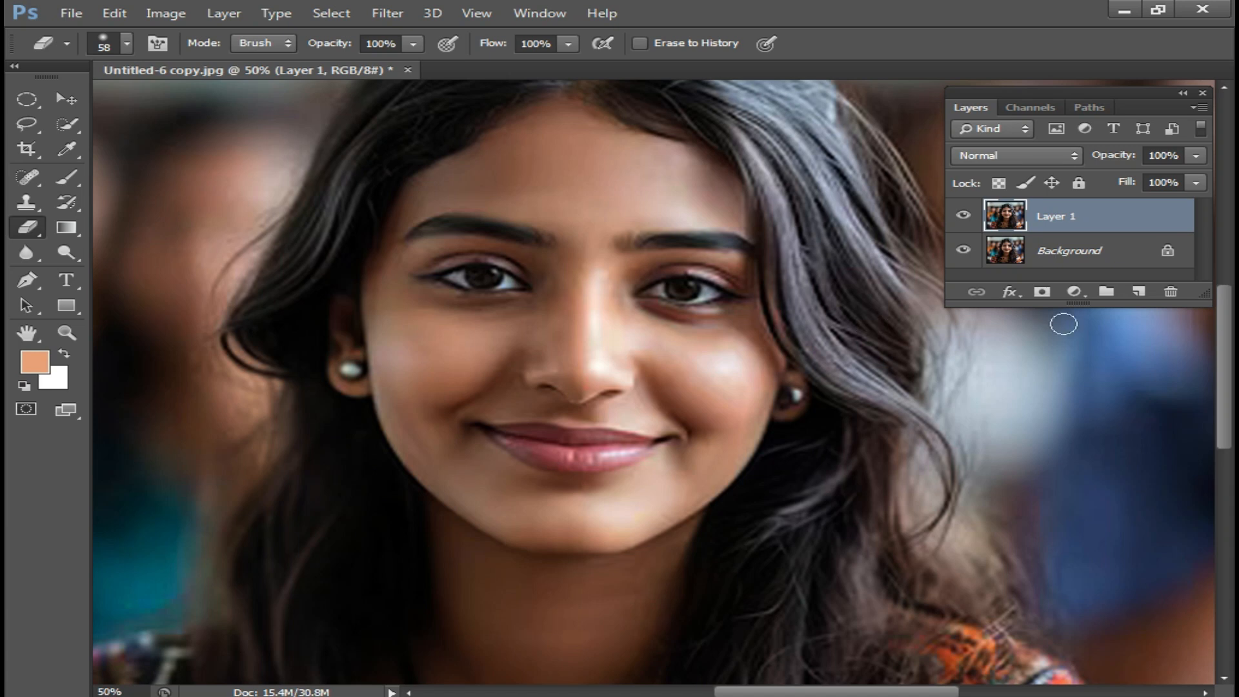
Add a Solid Color fill layer in white (ffffff) above the duplicate layer.
{"action": "left_click", "coordinate": [1075, 294]}
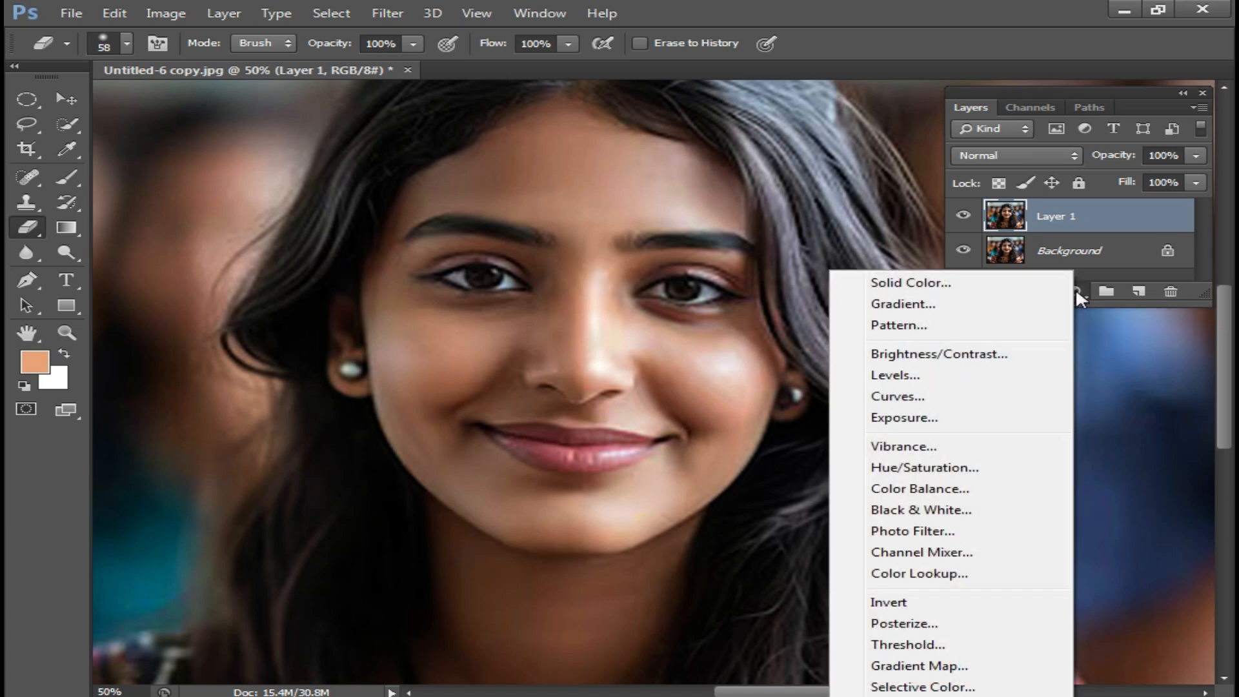
{"action": "left_click", "coordinate": [941, 288]}
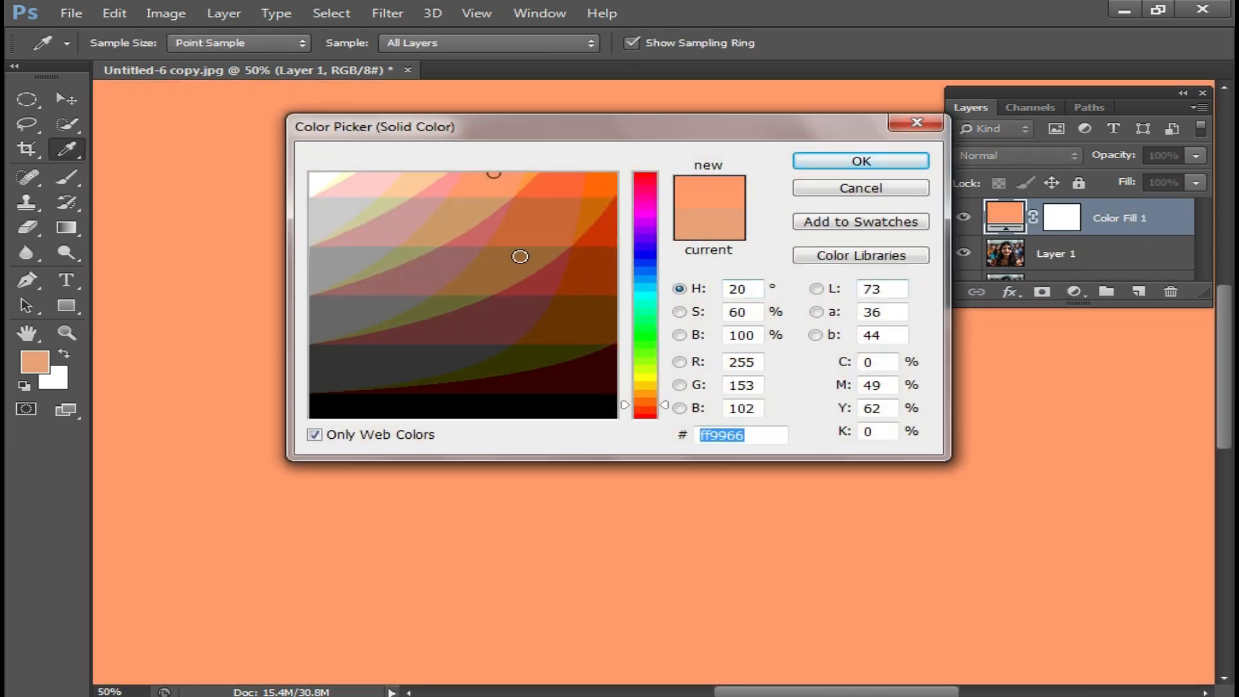
{"action": "left_click", "coordinate": [319, 181]}
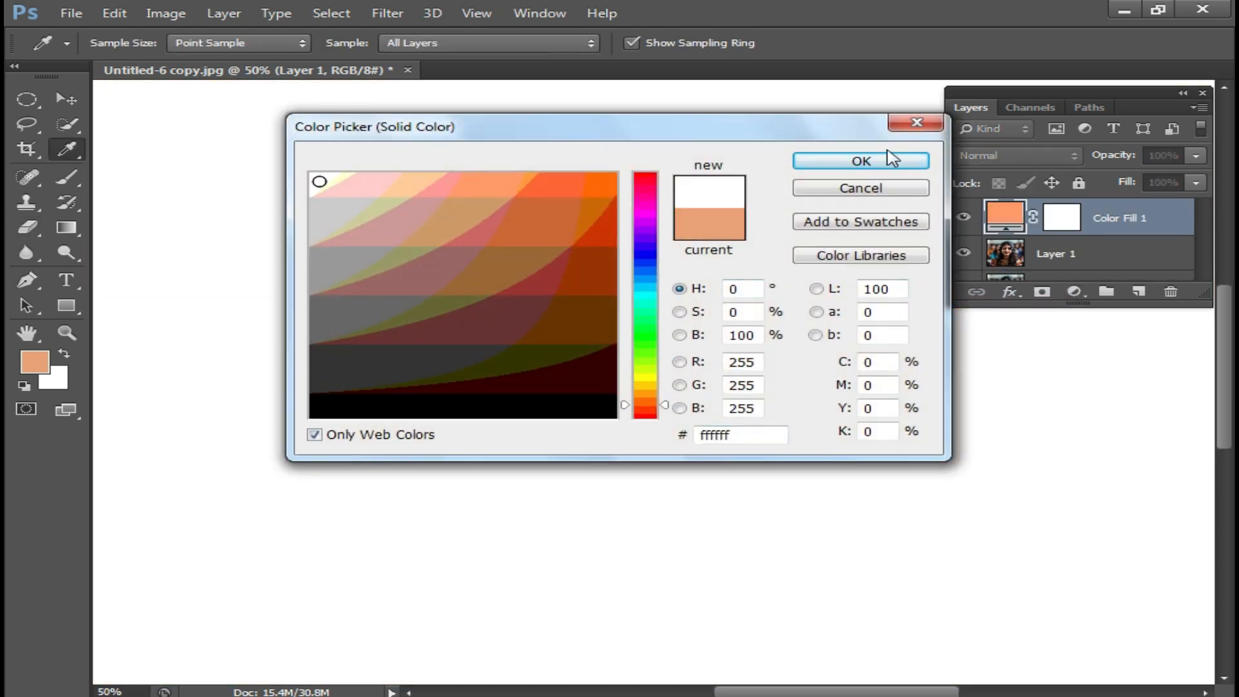
{"action": "left_click", "coordinate": [861, 161]}
{"action": "key", "text": "e"}
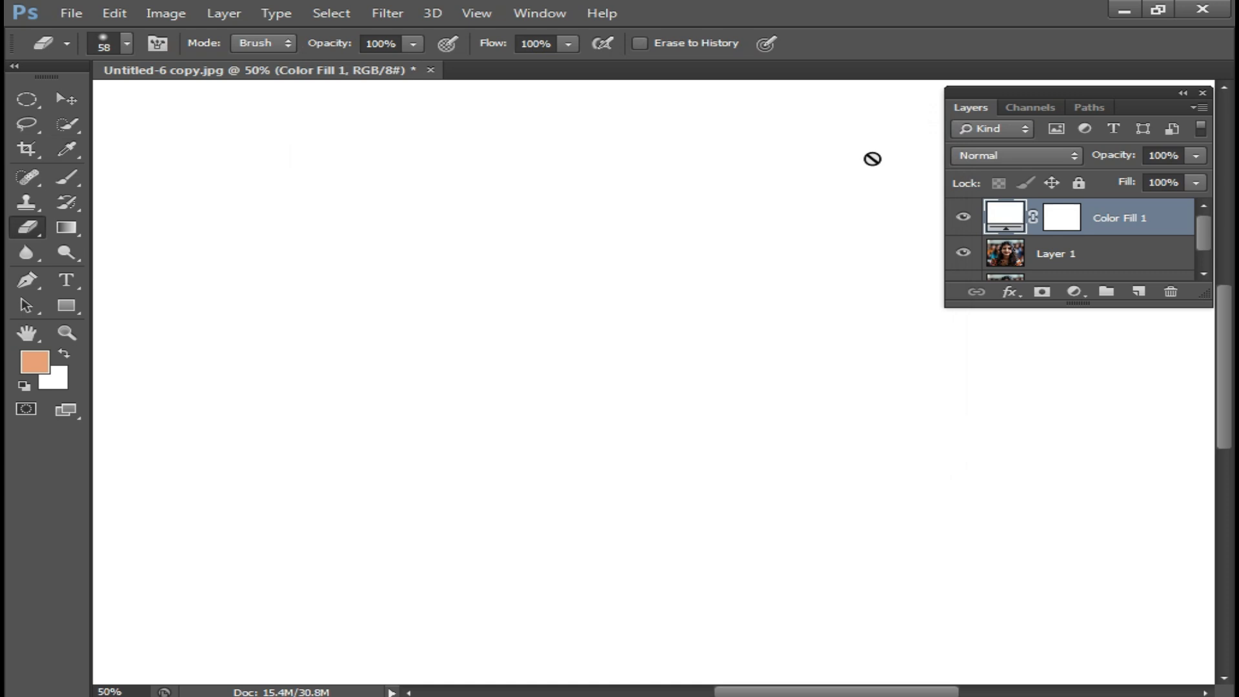
Set the white fill layer's blend mode to Soft Light.
{"action": "left_click", "coordinate": [1030, 157]}
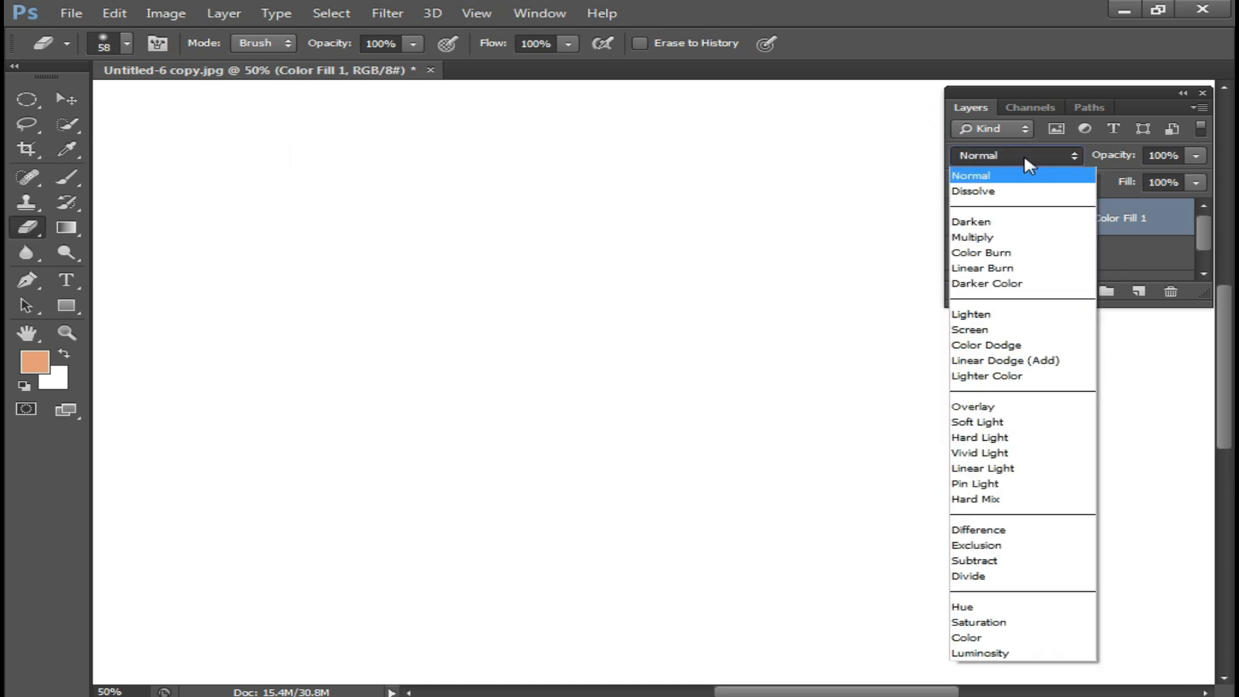
{"action": "left_click", "coordinate": [988, 423]}
{"action": "key", "text": "Down"}
{"action": "key", "text": "Down"}
{"action": "key", "text": "Up"}
{"action": "key", "text": "Up"}
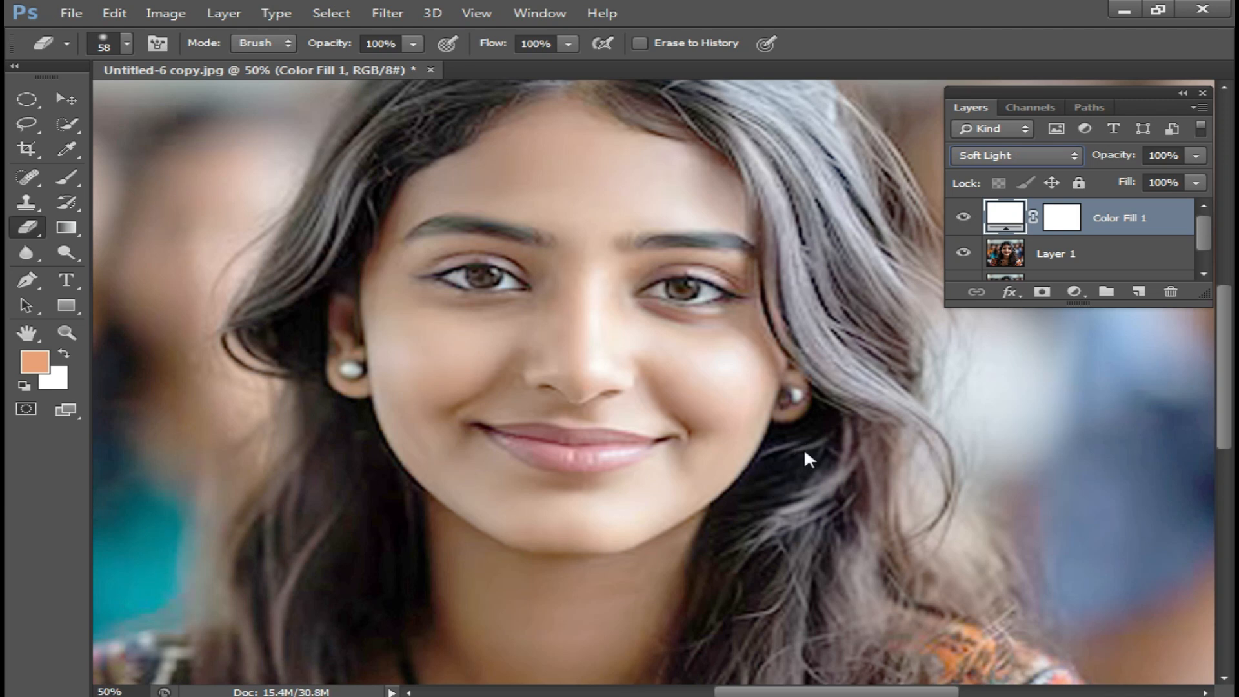
{"action": "left_click", "coordinate": [805, 452]}
{"action": "left_click", "coordinate": [689, 290]}
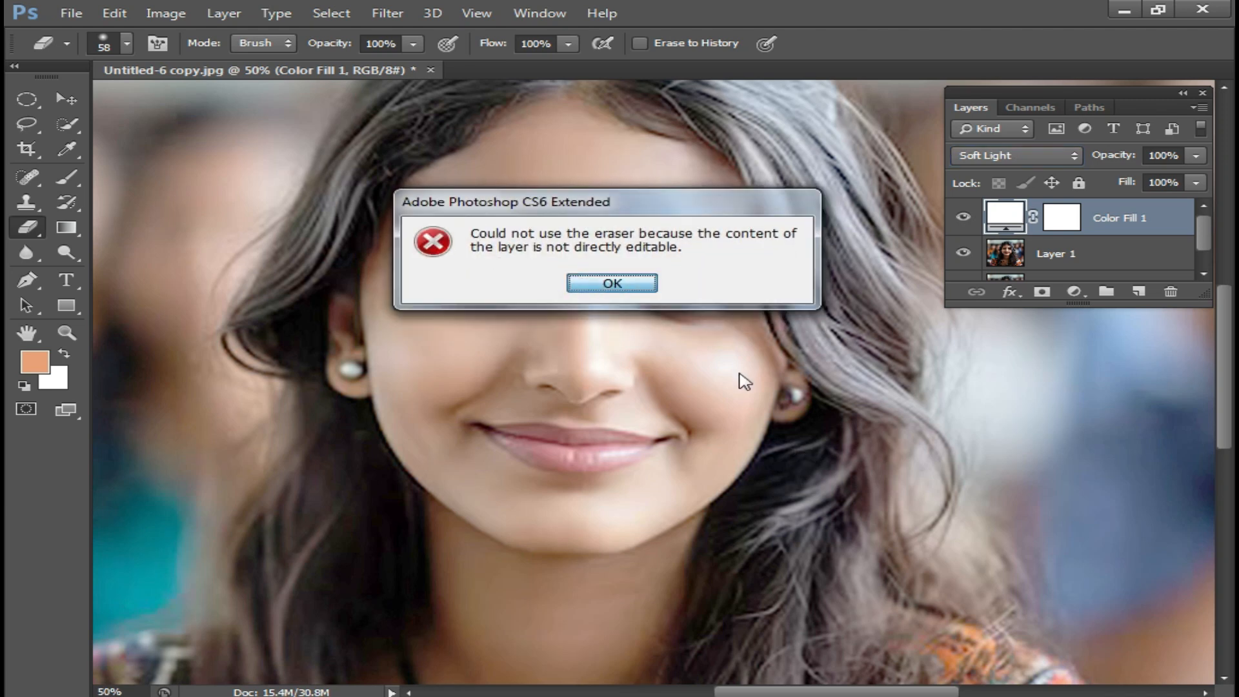
{"action": "left_click", "coordinate": [612, 283]}
Compare the portrait with and without the white fill layer by toggling the layer's visibility.
{"action": "key", "text": "ctrl+minus"}
{"action": "left_click_drag", "start_coordinate": [727, 459], "coordinate": [701, 396]}
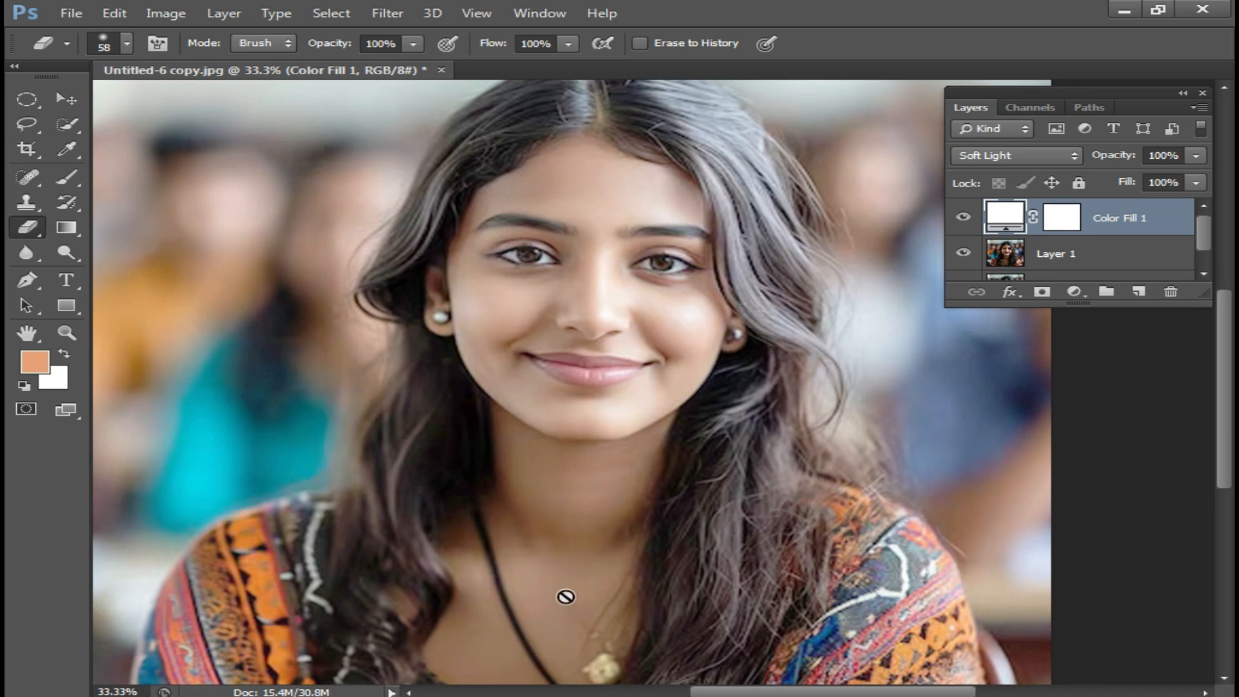
{"action": "scroll", "coordinate": [566, 597], "scroll_direction": "down", "scroll_amount": 3}
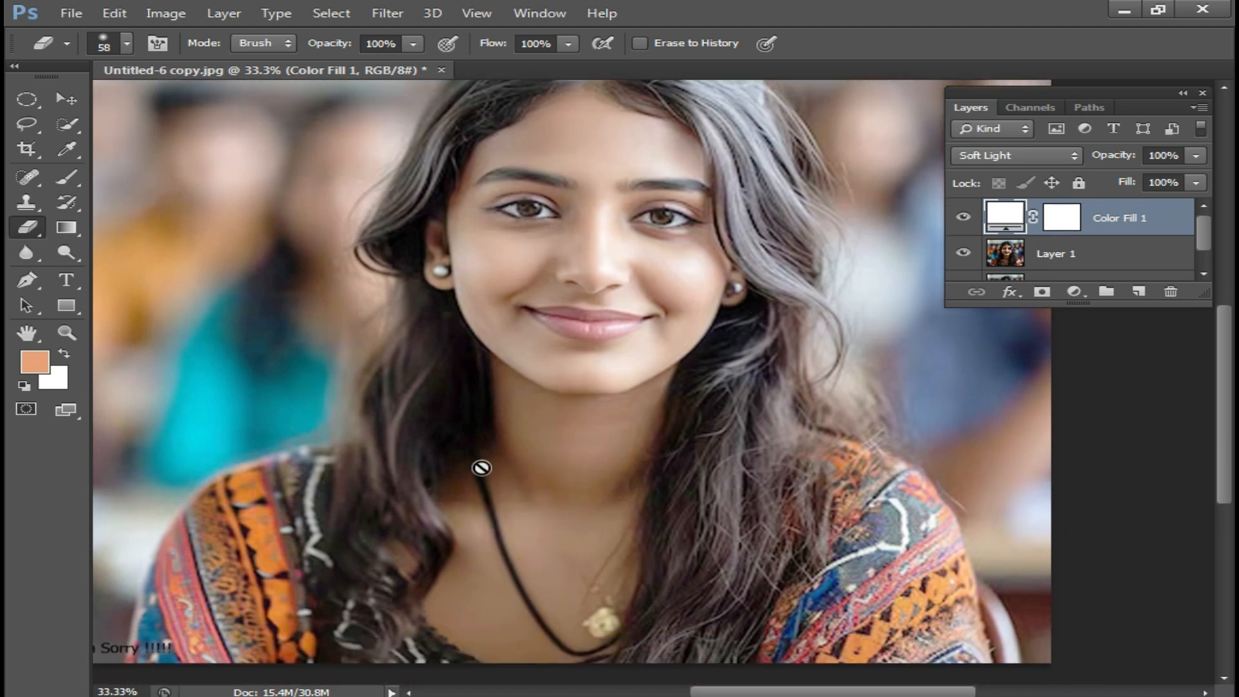
{"action": "scroll", "coordinate": [481, 467], "scroll_direction": "up", "scroll_amount": 4}
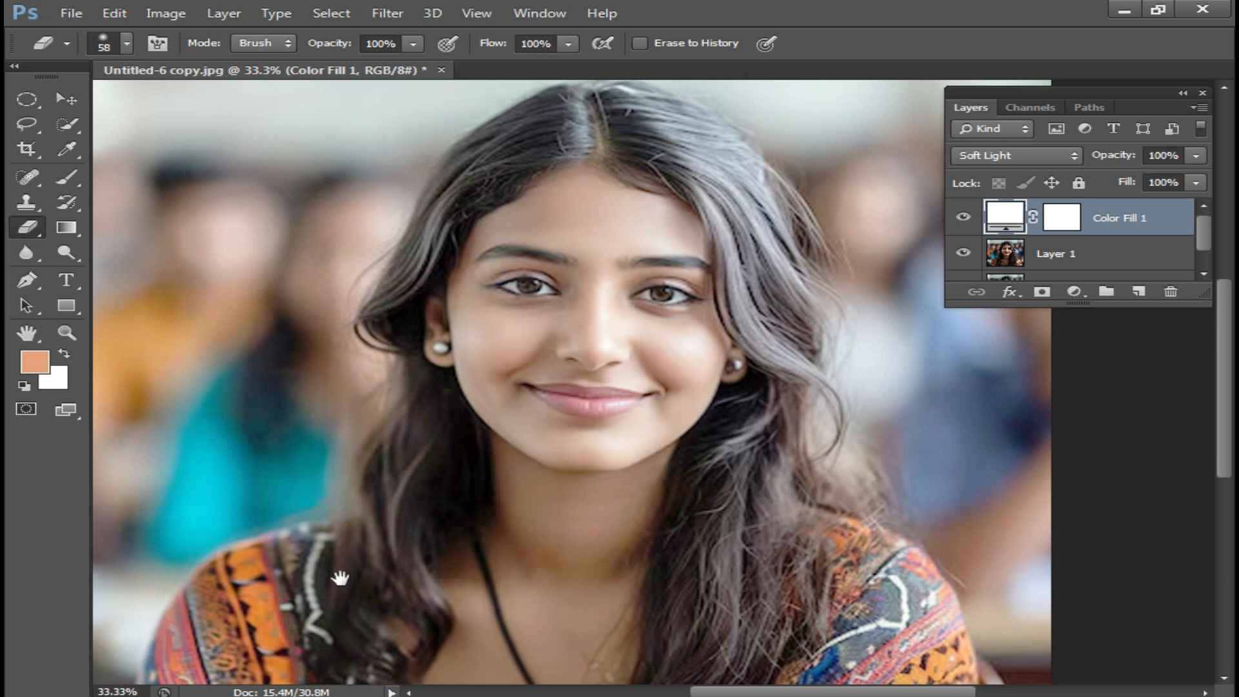
{"action": "left_click", "coordinate": [964, 218]}
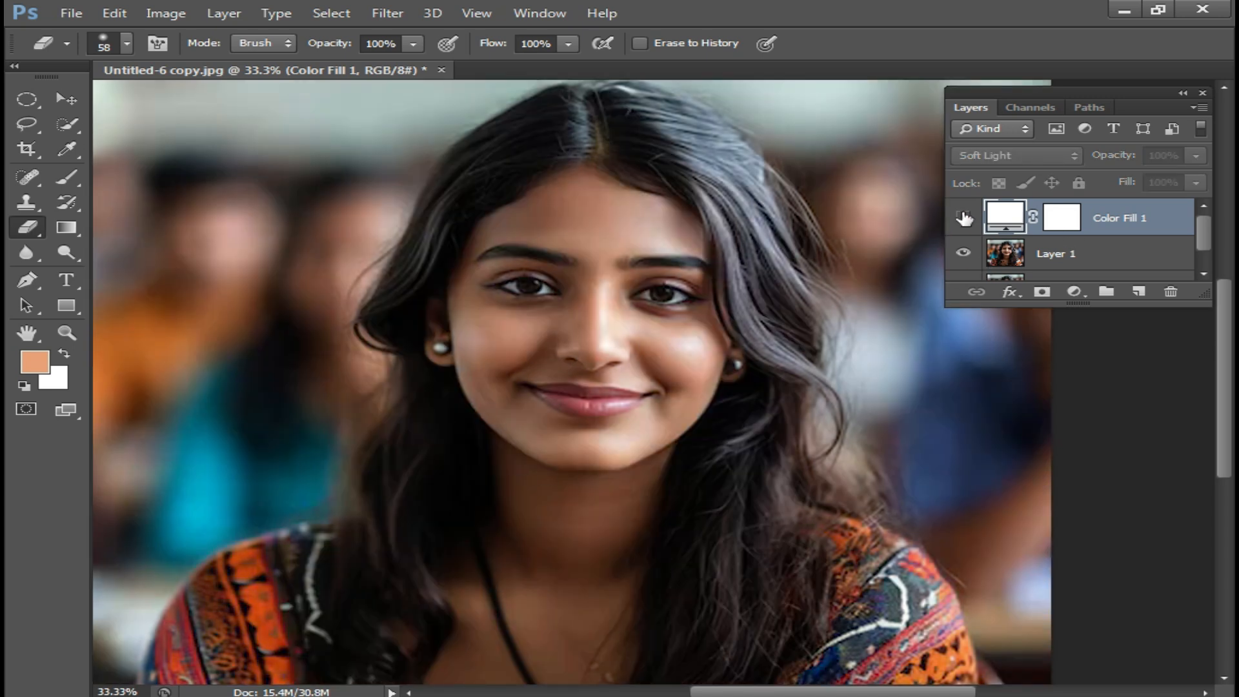
{"action": "left_click", "coordinate": [964, 218]}
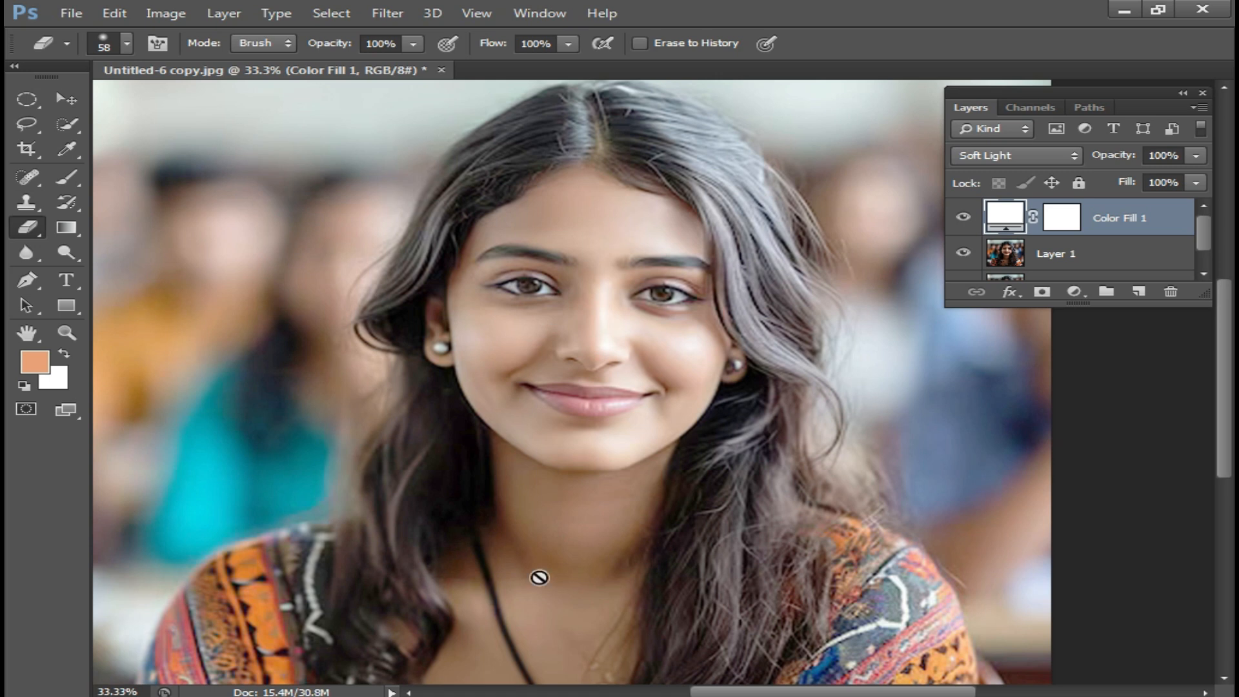
Try the Hard Light blend mode on the fill layer and undo all edits back to the single Background layer.
{"action": "key", "text": "shift+plus"}
{"action": "key", "text": "shift+plus"}
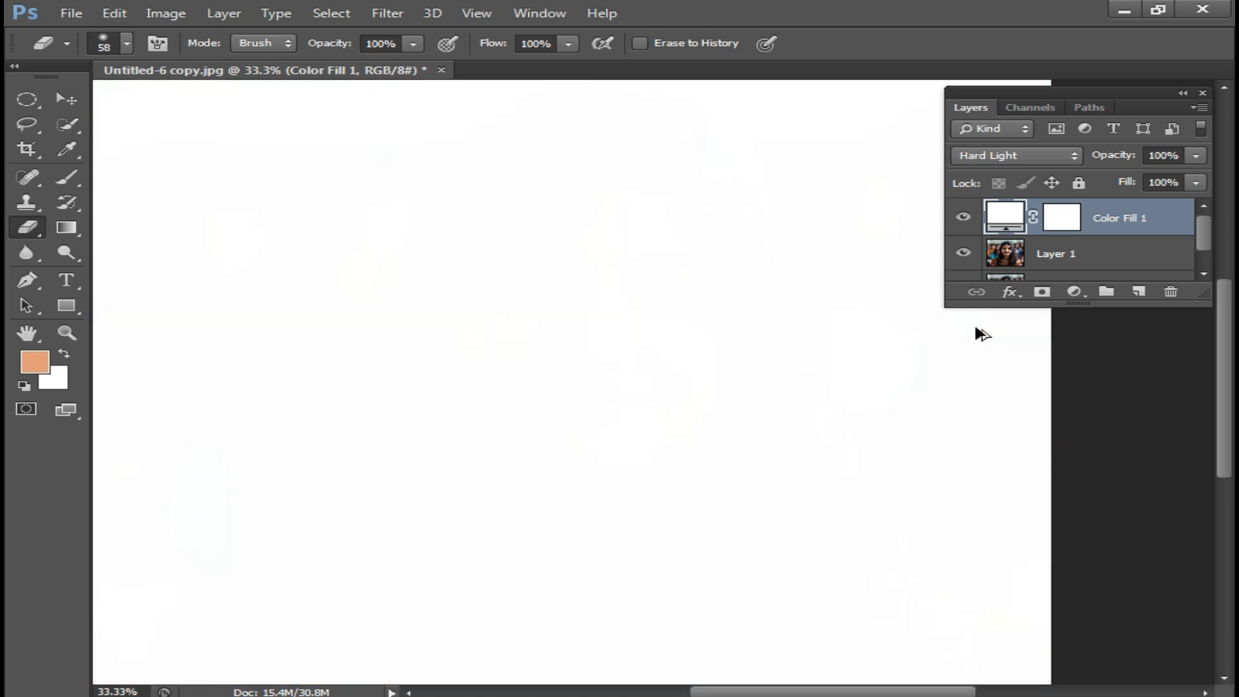
{"action": "key", "text": "ctrl+alt+z"}
{"action": "key", "text": "ctrl+alt+z"}
{"action": "key", "text": "ctrl+alt+z"}
{"action": "key", "text": "ctrl+alt+z"}
{"action": "key", "text": "ctrl+alt+z"}
{"action": "key", "text": "ctrl+alt+z"}
{"action": "key", "text": "ctrl+alt+z"}
{"action": "key", "text": "ctrl+alt+z"}
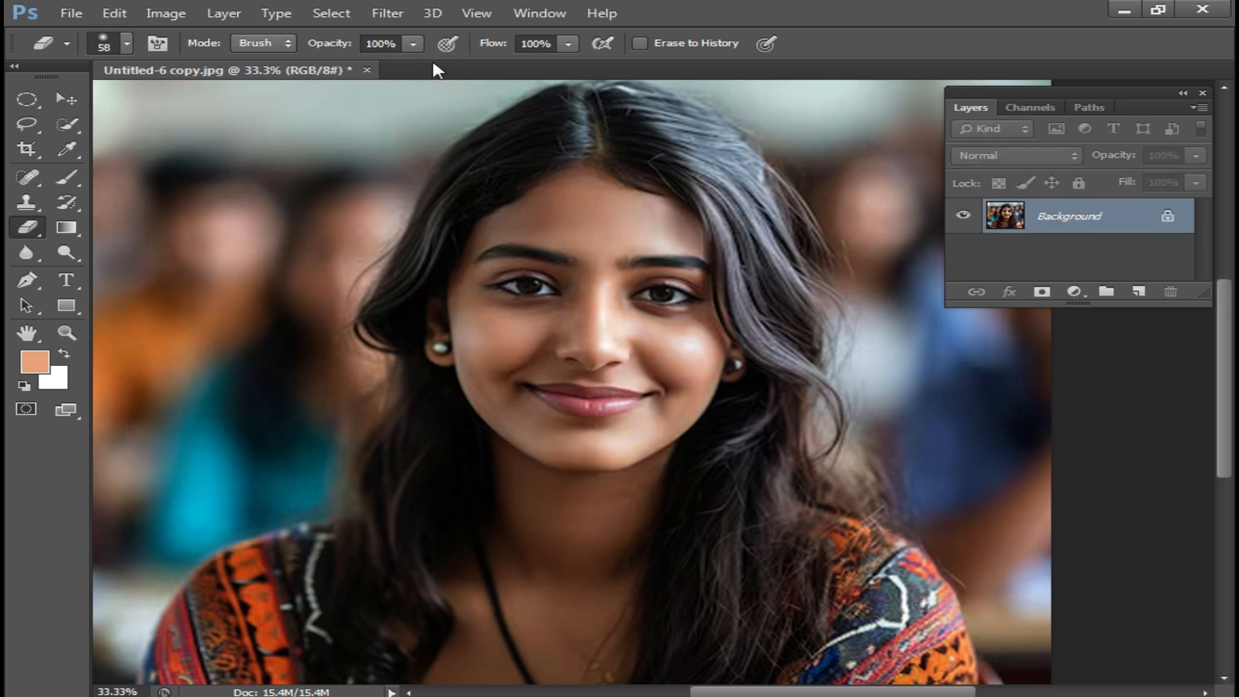
Show the Actions panel and detach it from its dock so it floats below the Layers panel.
{"action": "left_click", "coordinate": [542, 13]}
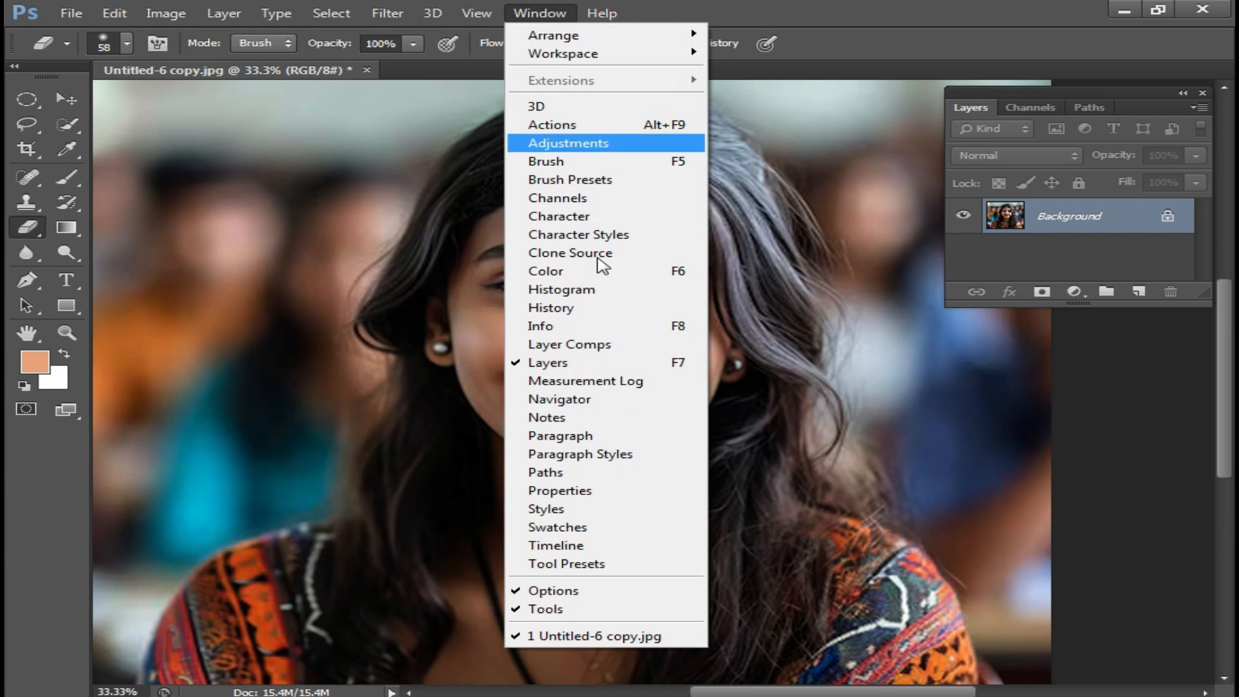
{"action": "left_click", "coordinate": [567, 127]}
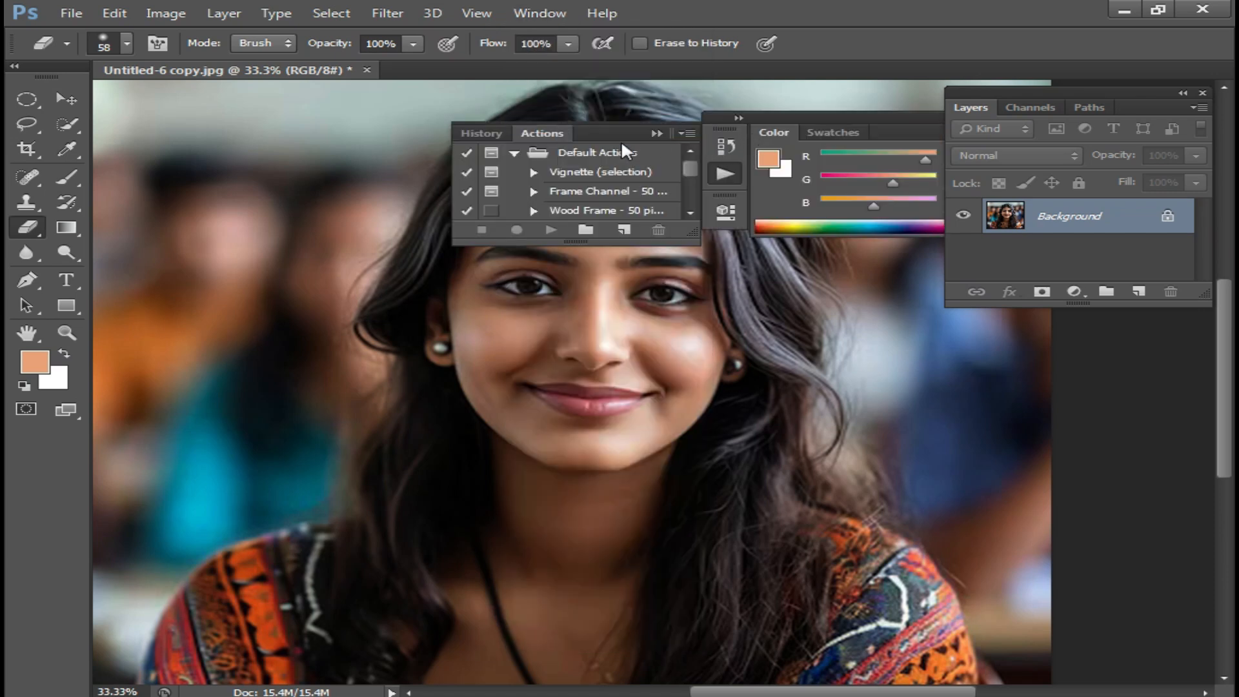
{"action": "left_click_drag", "start_coordinate": [589, 130], "coordinate": [888, 434]}
{"action": "left_click_drag", "start_coordinate": [870, 133], "coordinate": [580, 241]}
{"action": "left_click", "coordinate": [773, 212]}
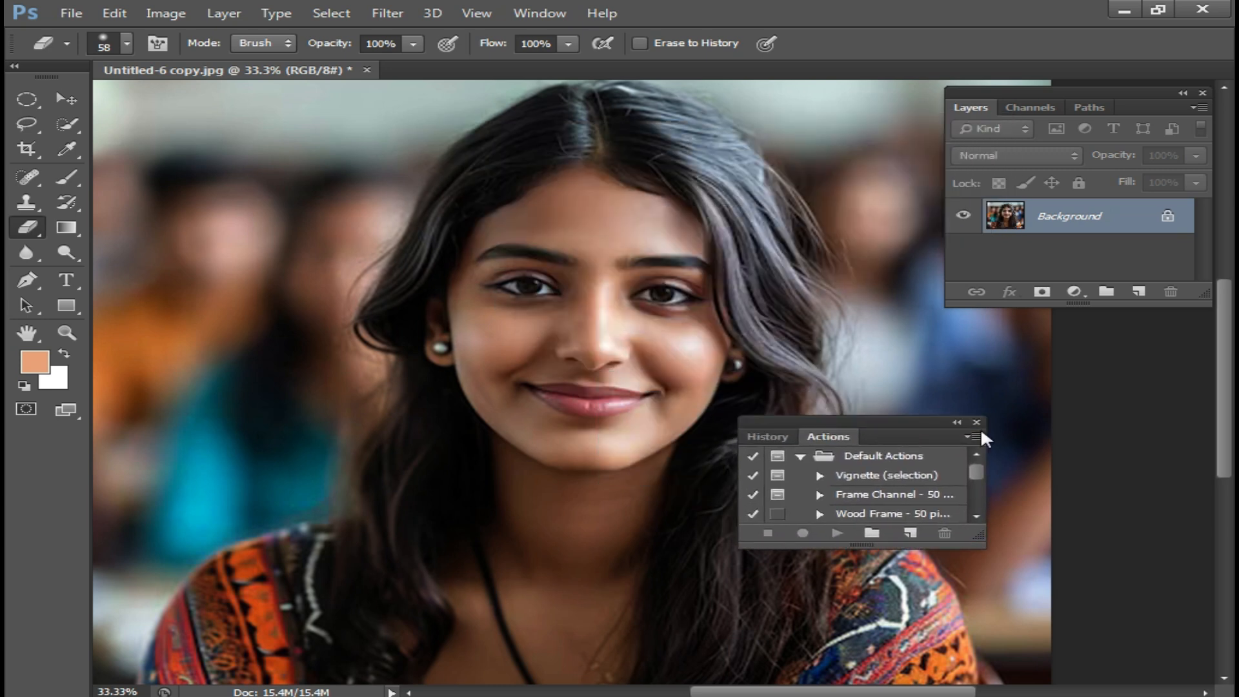
{"action": "left_click_drag", "start_coordinate": [884, 422], "coordinate": [984, 364]}
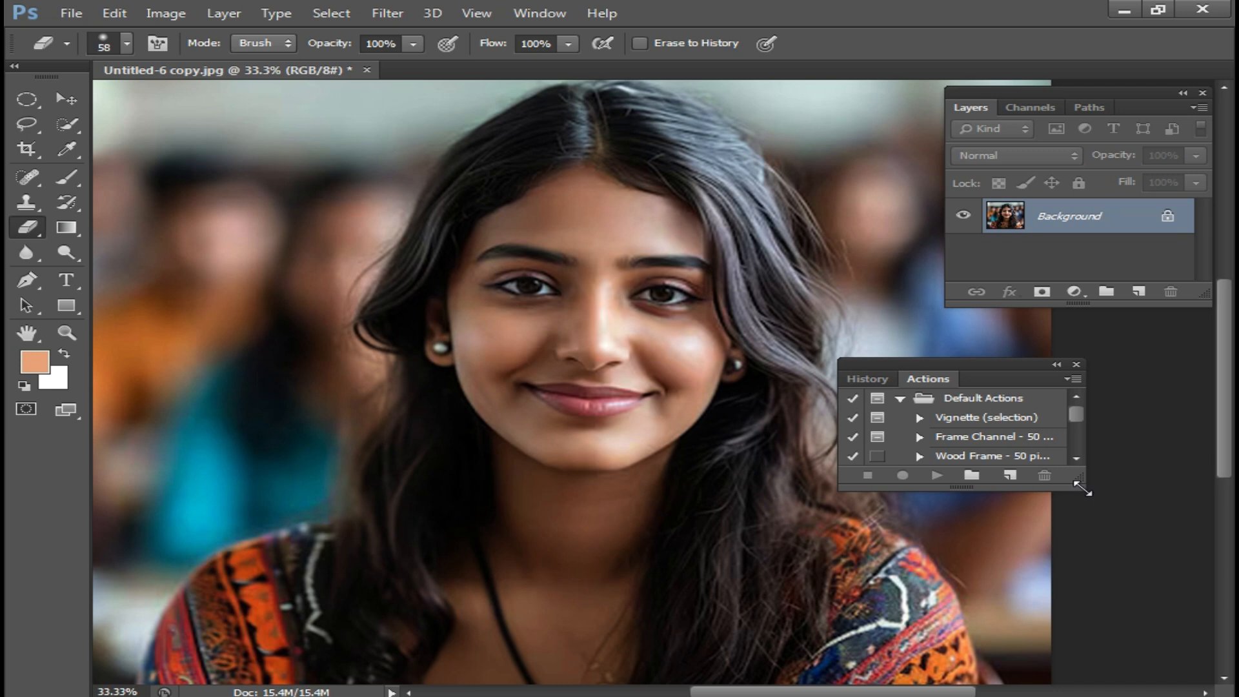
Enlarge the floating Actions panel and collapse the Default Actions set.
{"action": "left_click_drag", "start_coordinate": [1081, 488], "coordinate": [1139, 639]}
{"action": "left_click", "coordinate": [900, 398]}
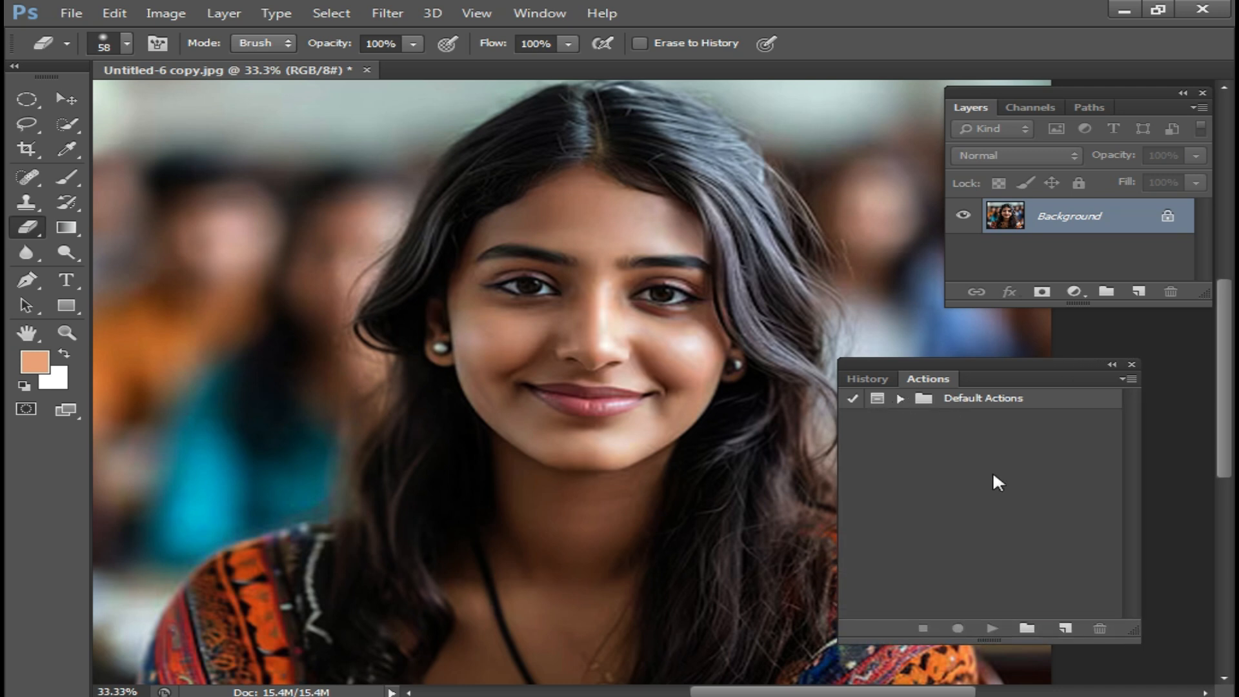
{"action": "left_click_drag", "start_coordinate": [1032, 381], "coordinate": [1045, 361]}
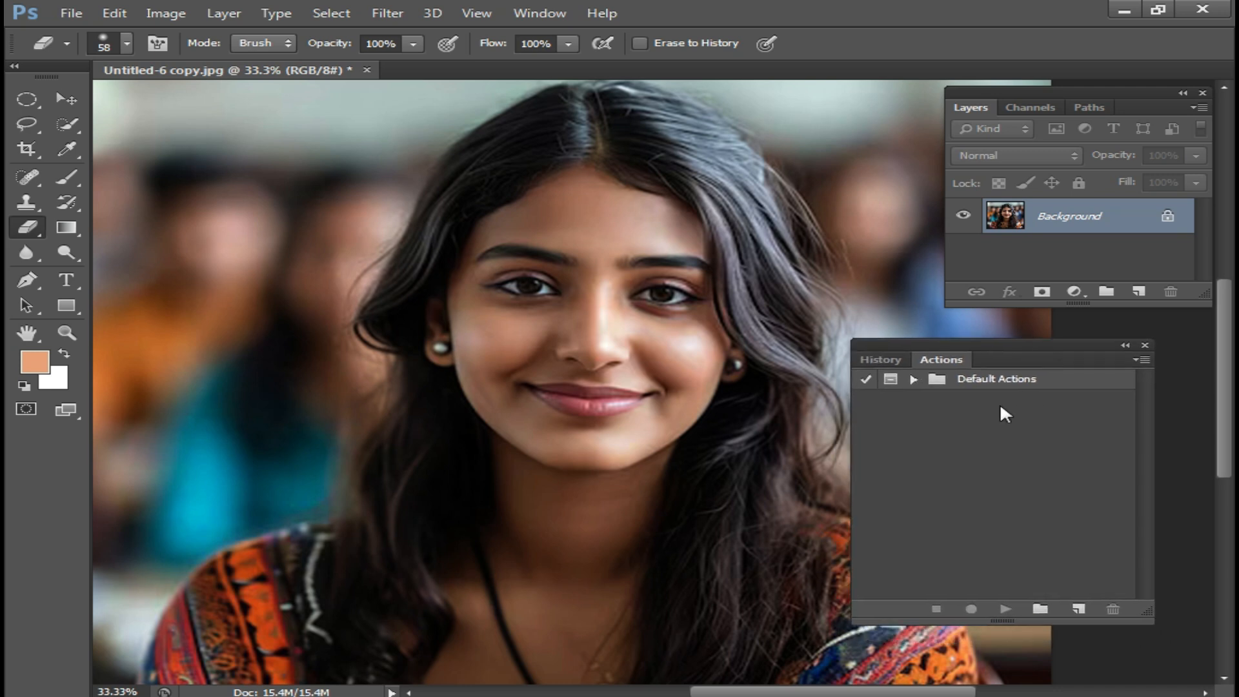
Create a new action set named Set 1.
{"action": "left_click", "coordinate": [1041, 610]}
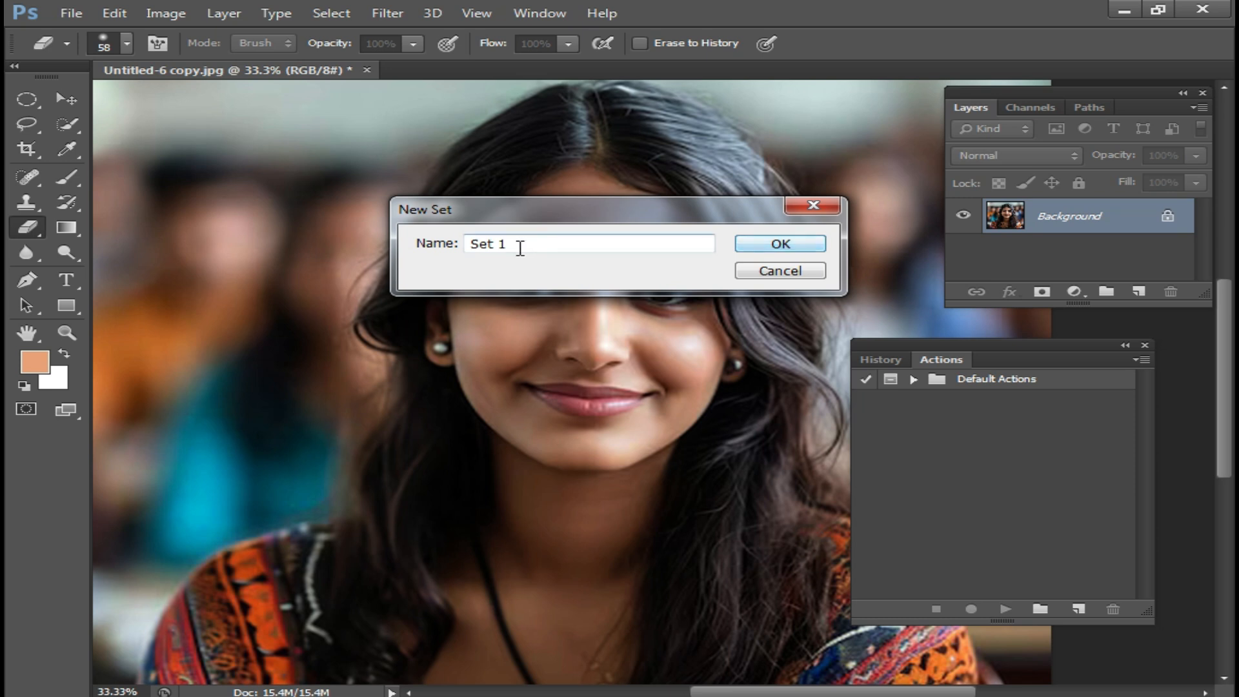
{"action": "left_click", "coordinate": [781, 244]}
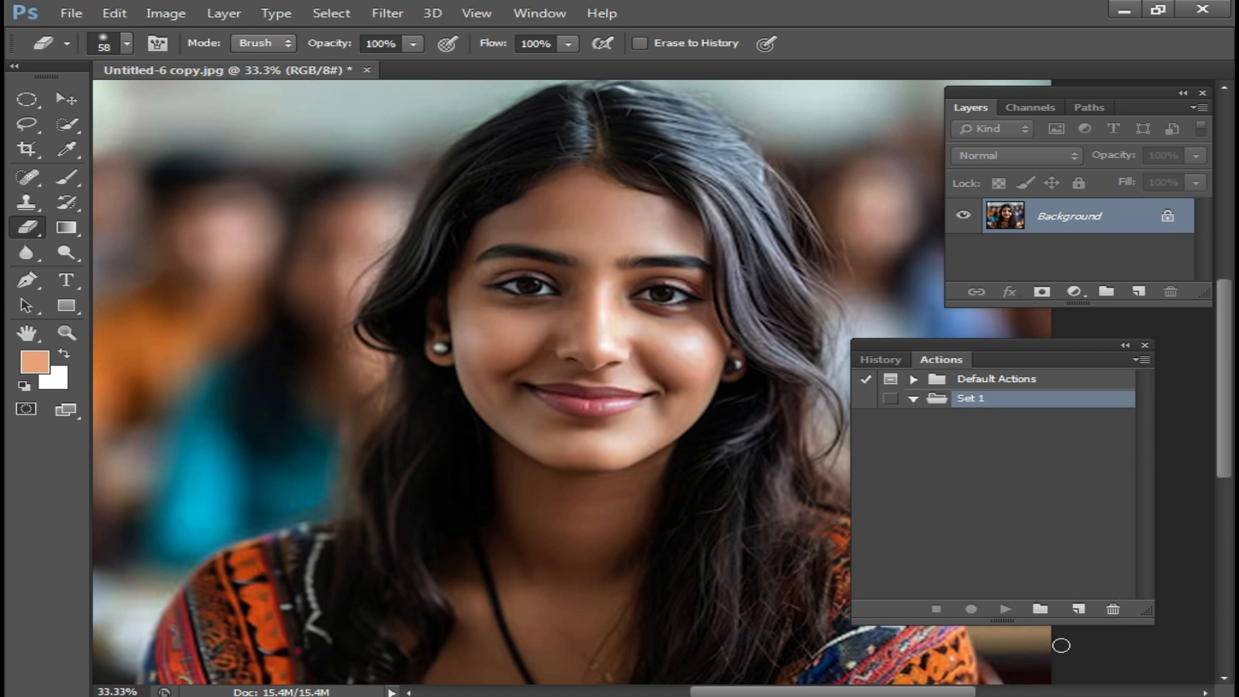
{"action": "left_click_drag", "start_coordinate": [1028, 341], "coordinate": [1057, 341]}
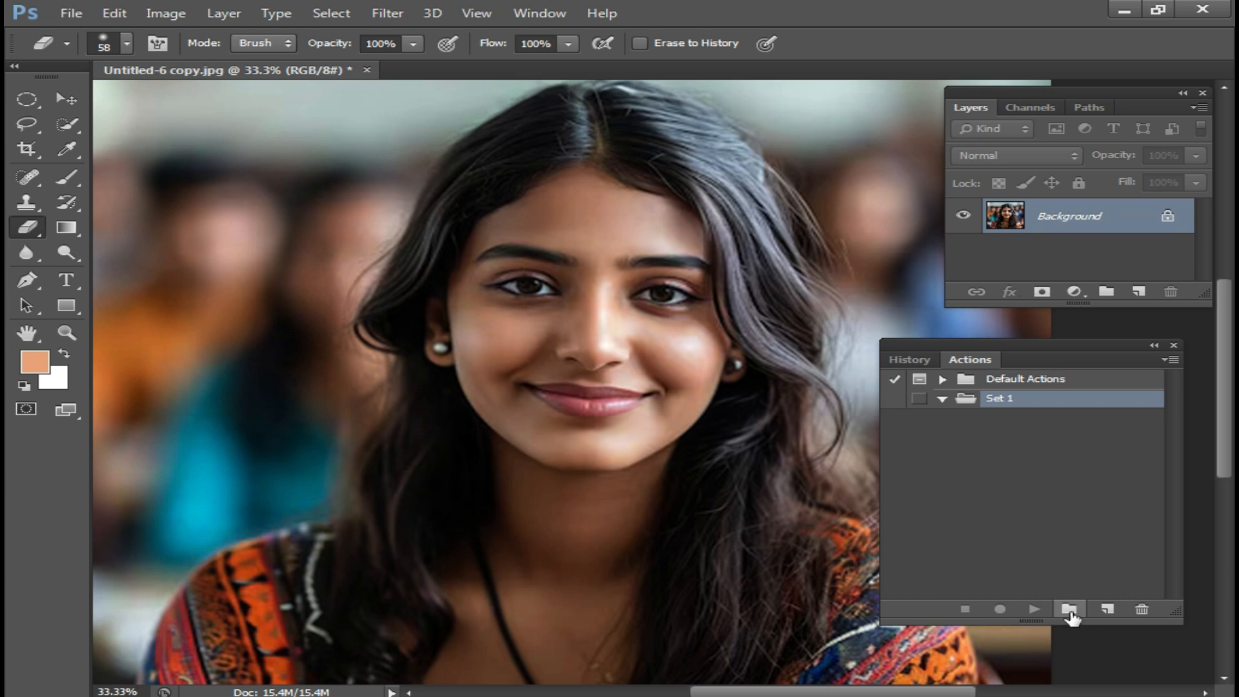
Create Action 1 in Set 1 with the function key F12 and start recording it.
{"action": "left_click", "coordinate": [1111, 612]}
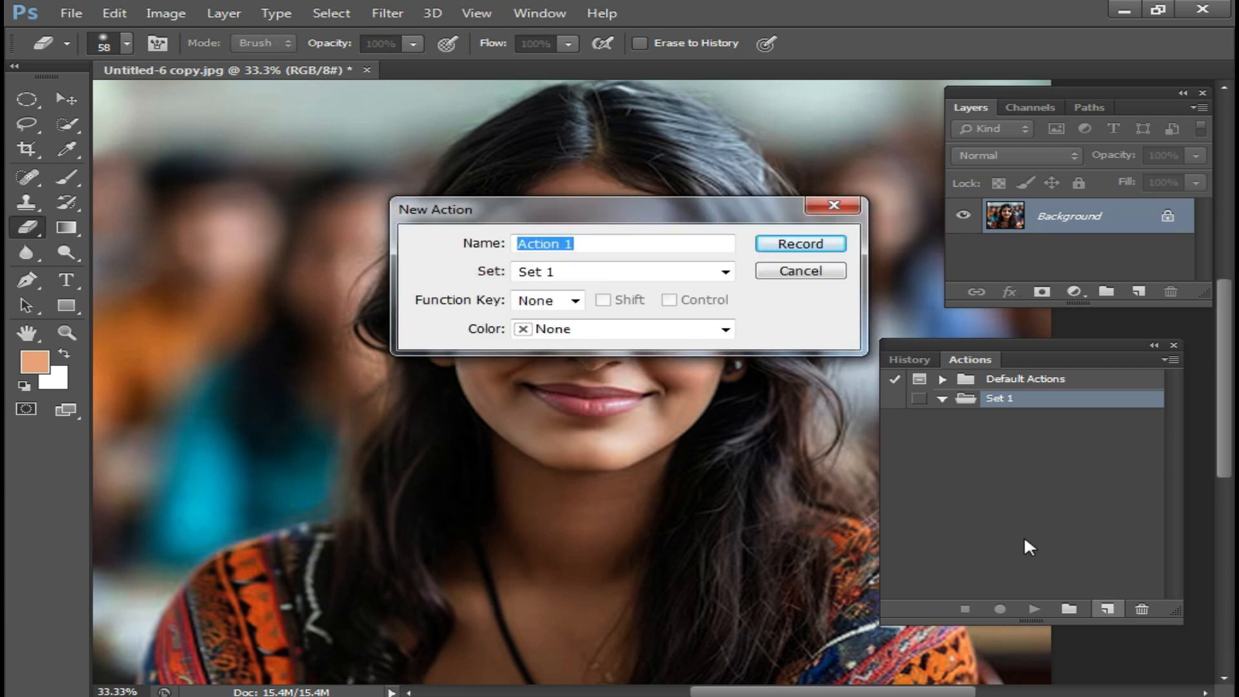
{"action": "left_click_drag", "start_coordinate": [655, 213], "coordinate": [610, 213]}
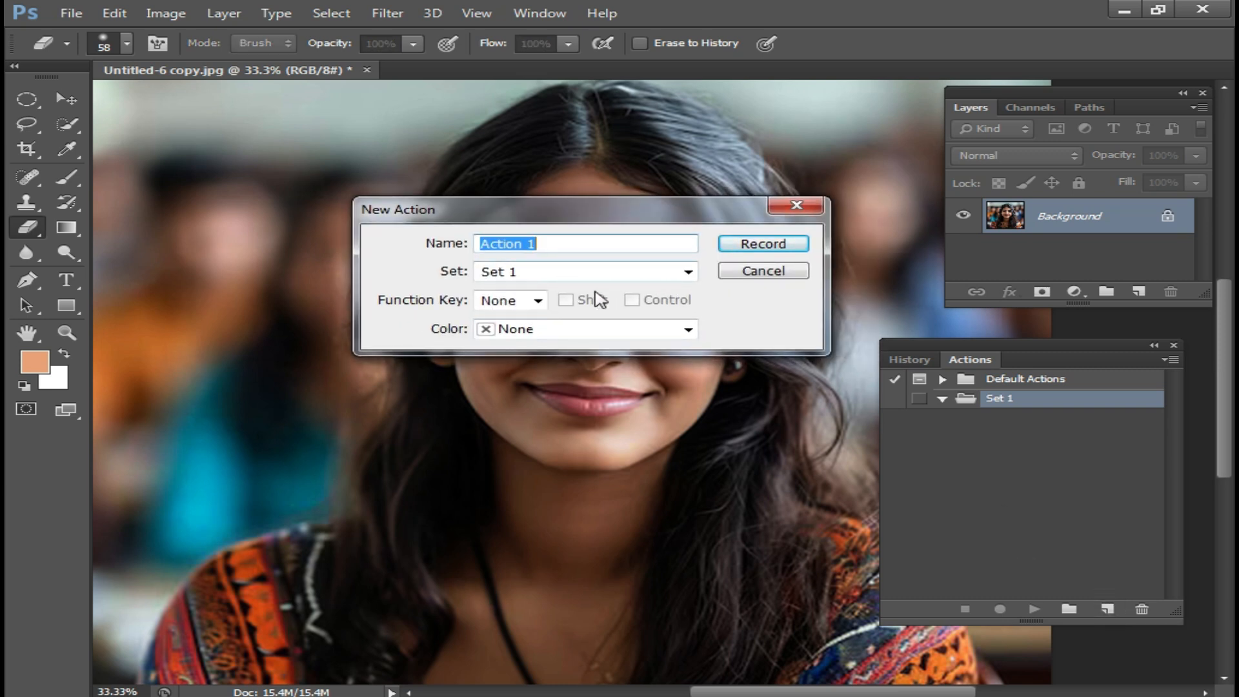
{"action": "left_click", "coordinate": [538, 300]}
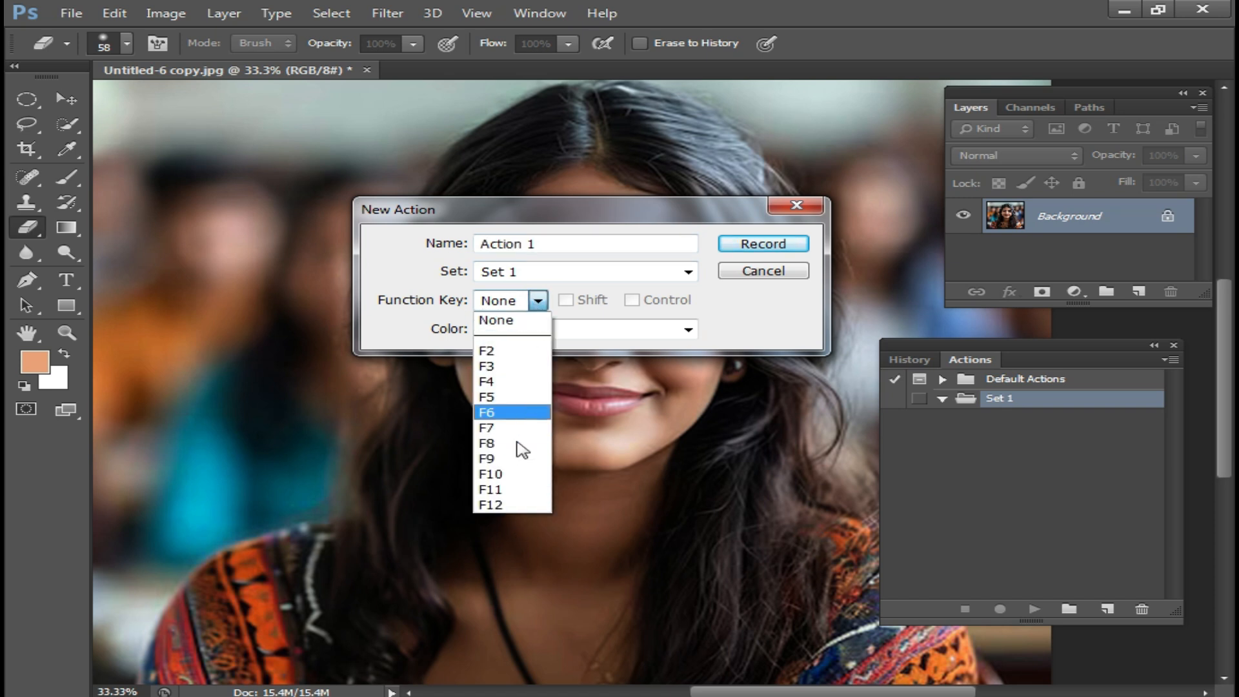
{"action": "left_click", "coordinate": [501, 507]}
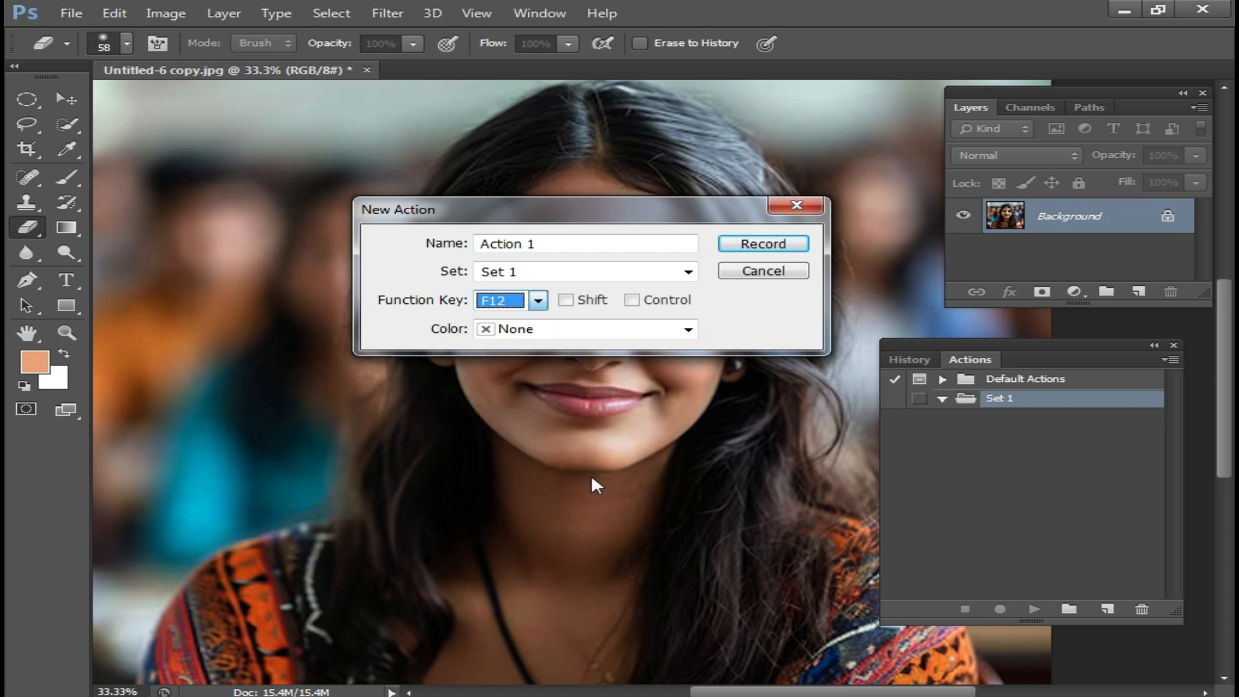
{"action": "left_click", "coordinate": [763, 251]}
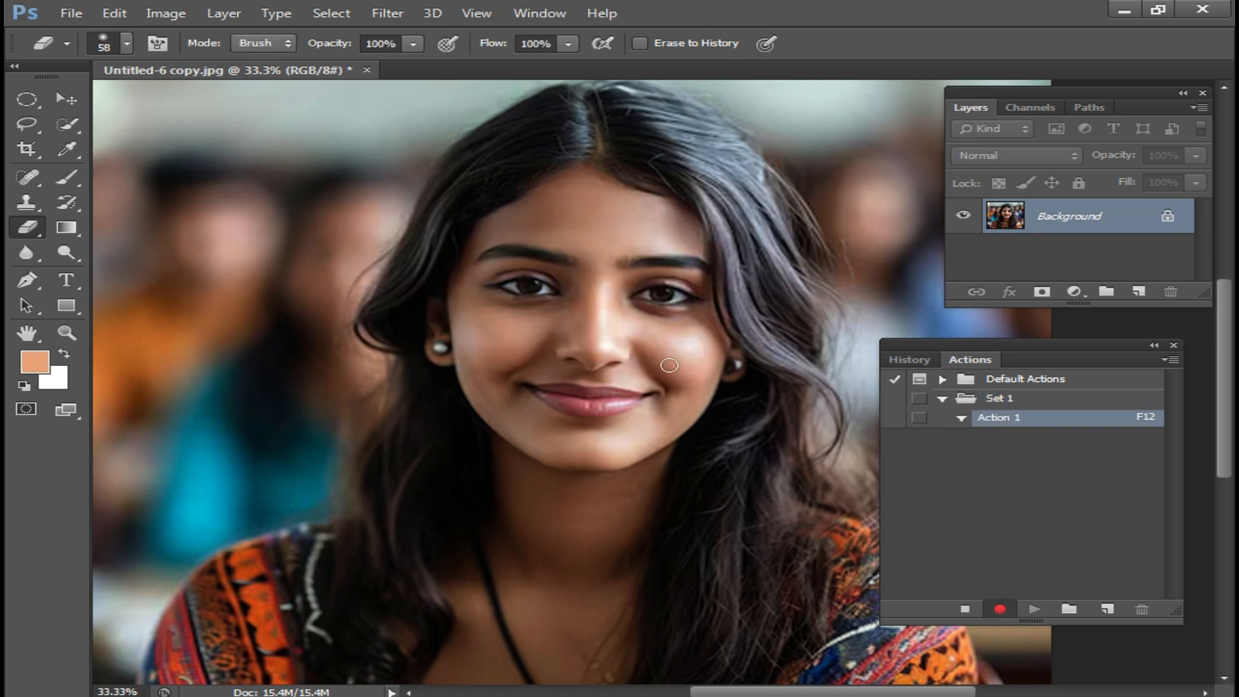
Add a Solid Color fill layer in white (#ffffff) above the Background layer.
{"action": "left_click", "coordinate": [1077, 292]}
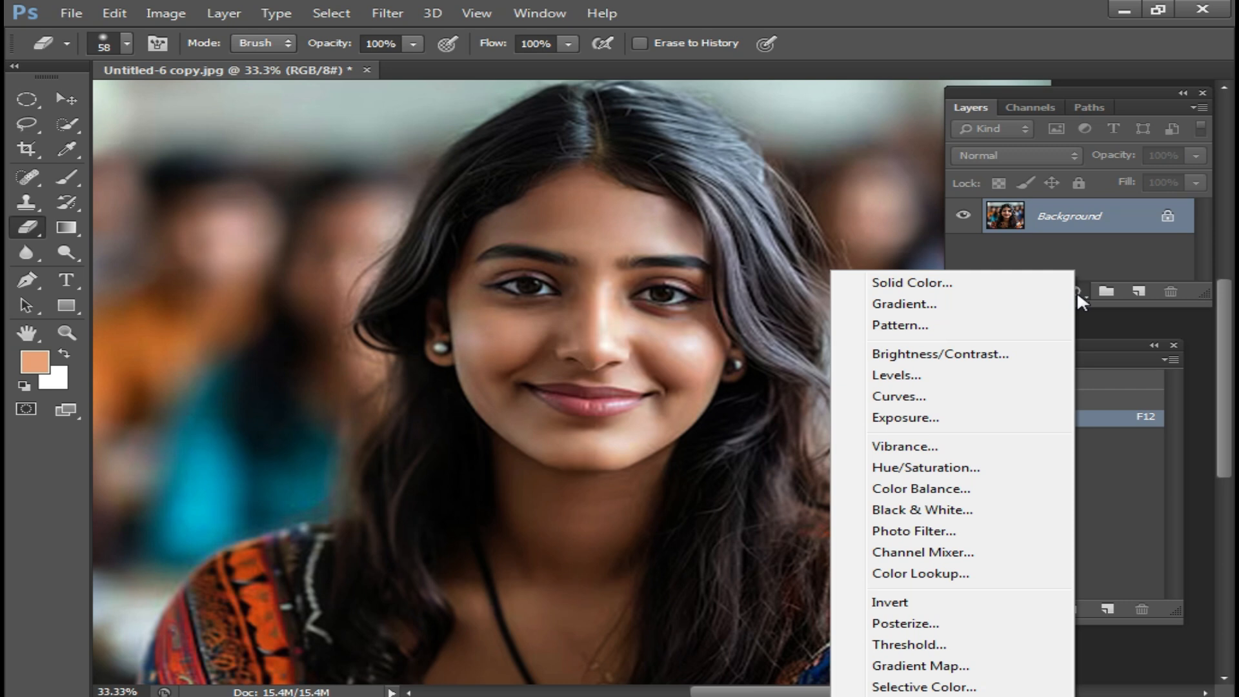
{"action": "left_click", "coordinate": [874, 281]}
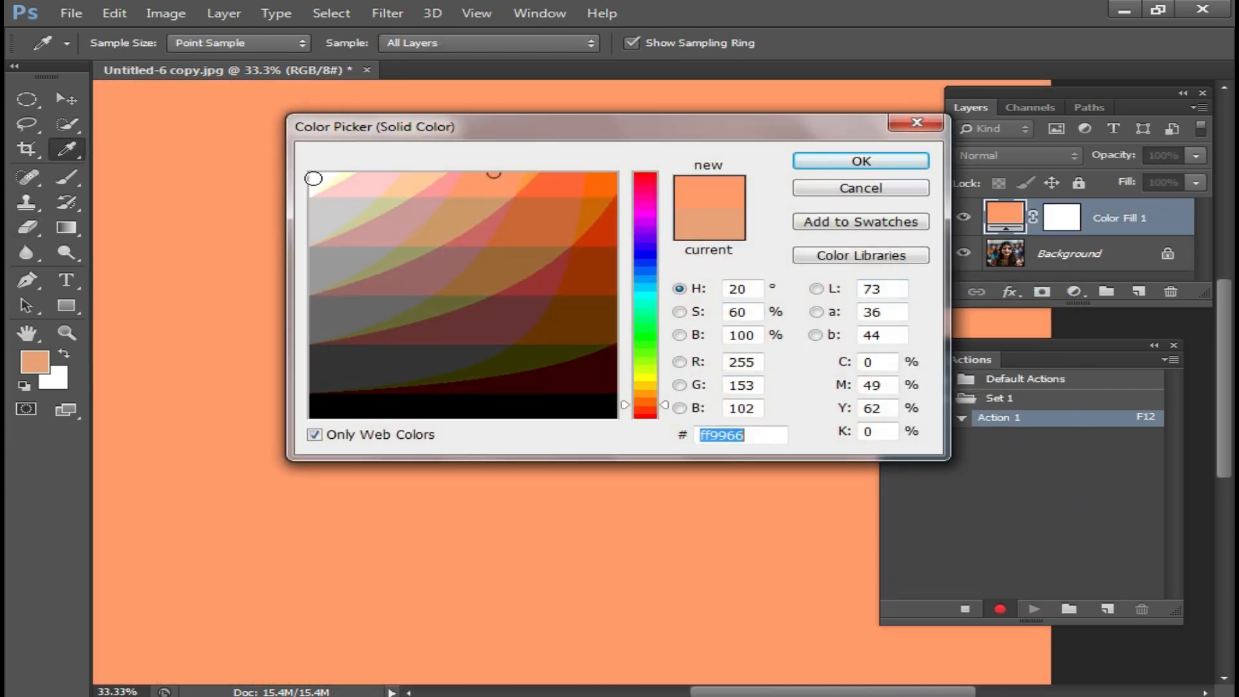
{"action": "left_click", "coordinate": [314, 179]}
{"action": "left_click", "coordinate": [861, 162]}
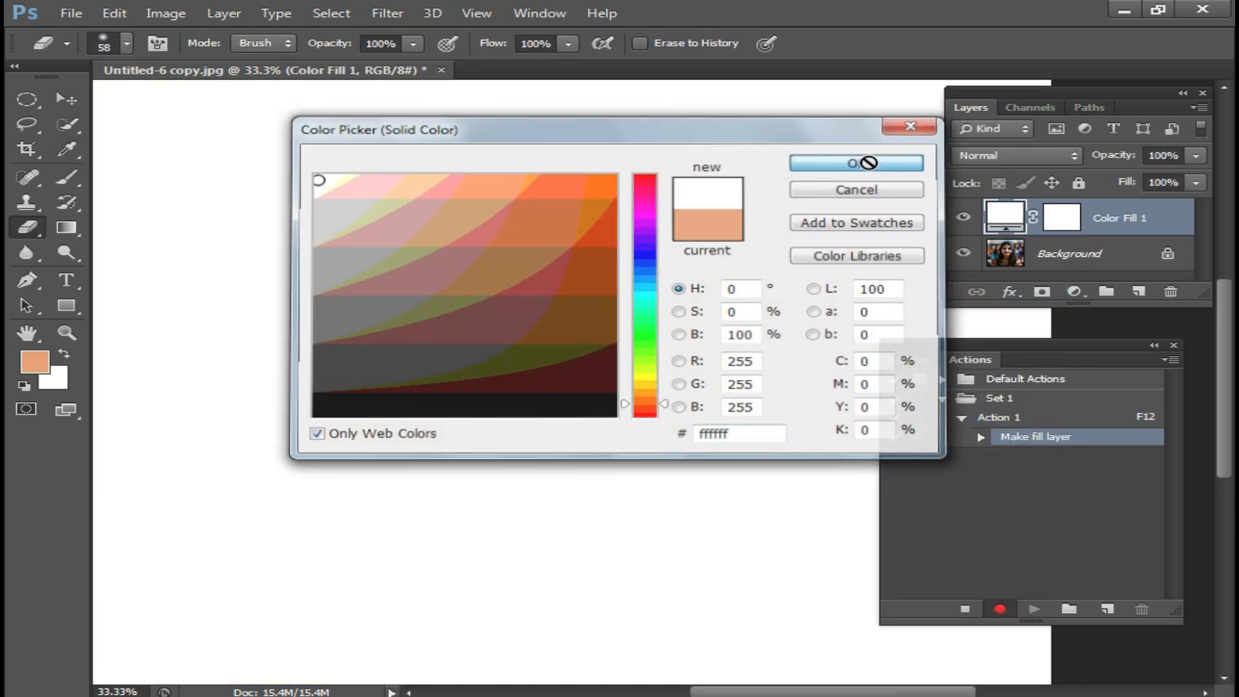
Set the white fill layer's blend mode to Soft Light and stop recording Action 1.
{"action": "left_click", "coordinate": [1041, 155]}
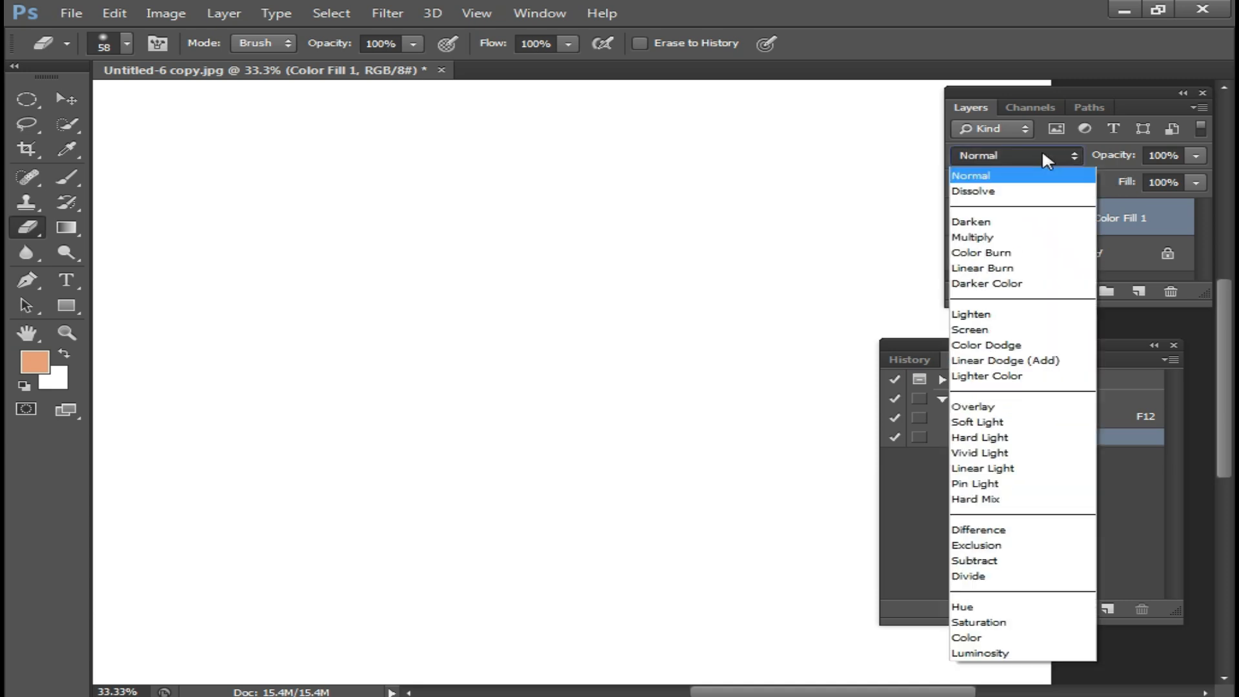
{"action": "left_click", "coordinate": [986, 421]}
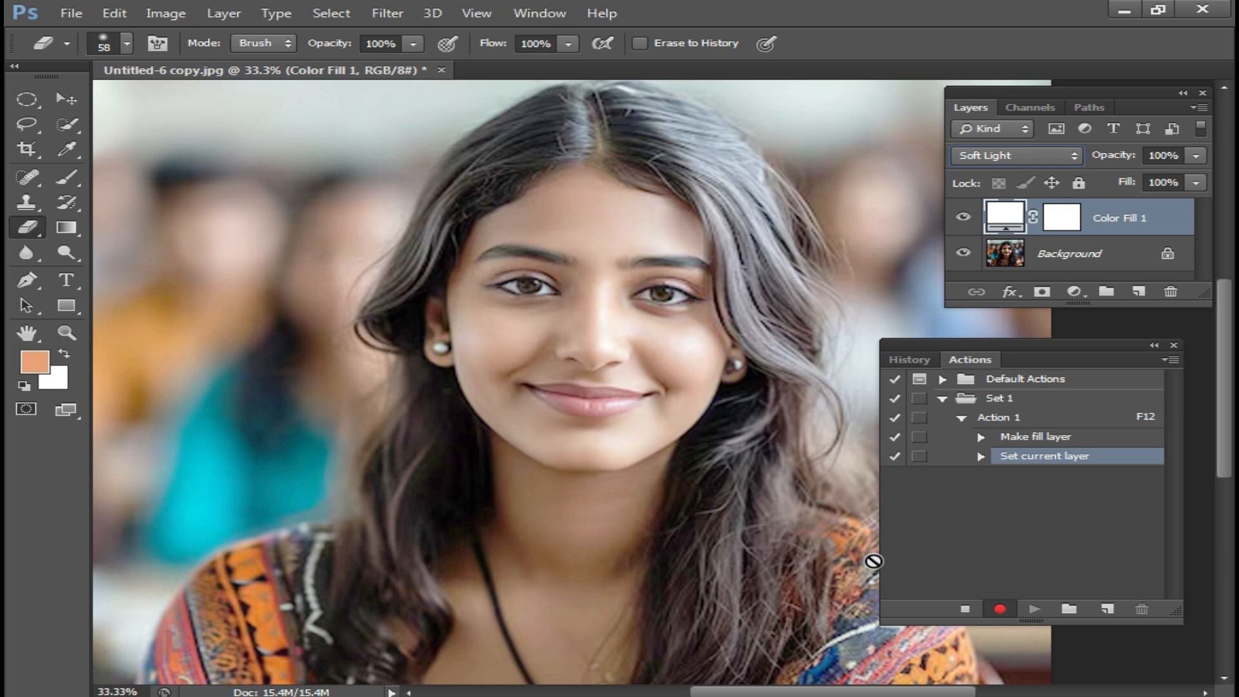
{"action": "left_click", "coordinate": [1003, 610]}
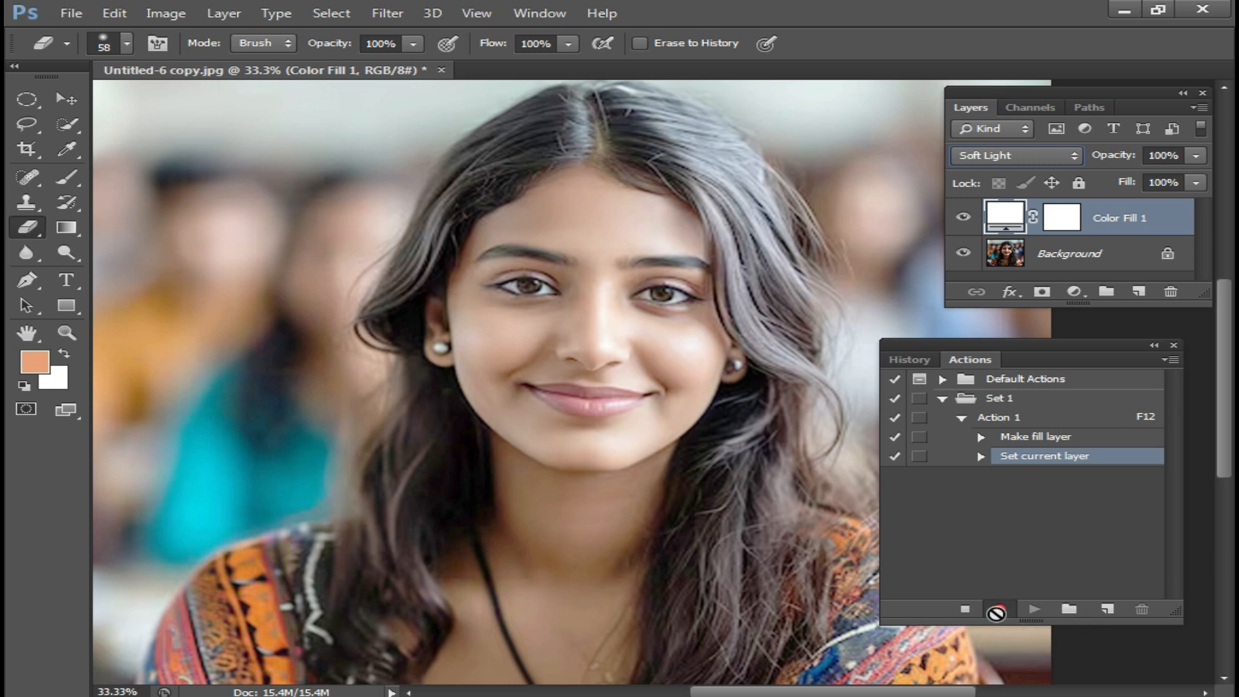
{"action": "left_click", "coordinate": [965, 610]}
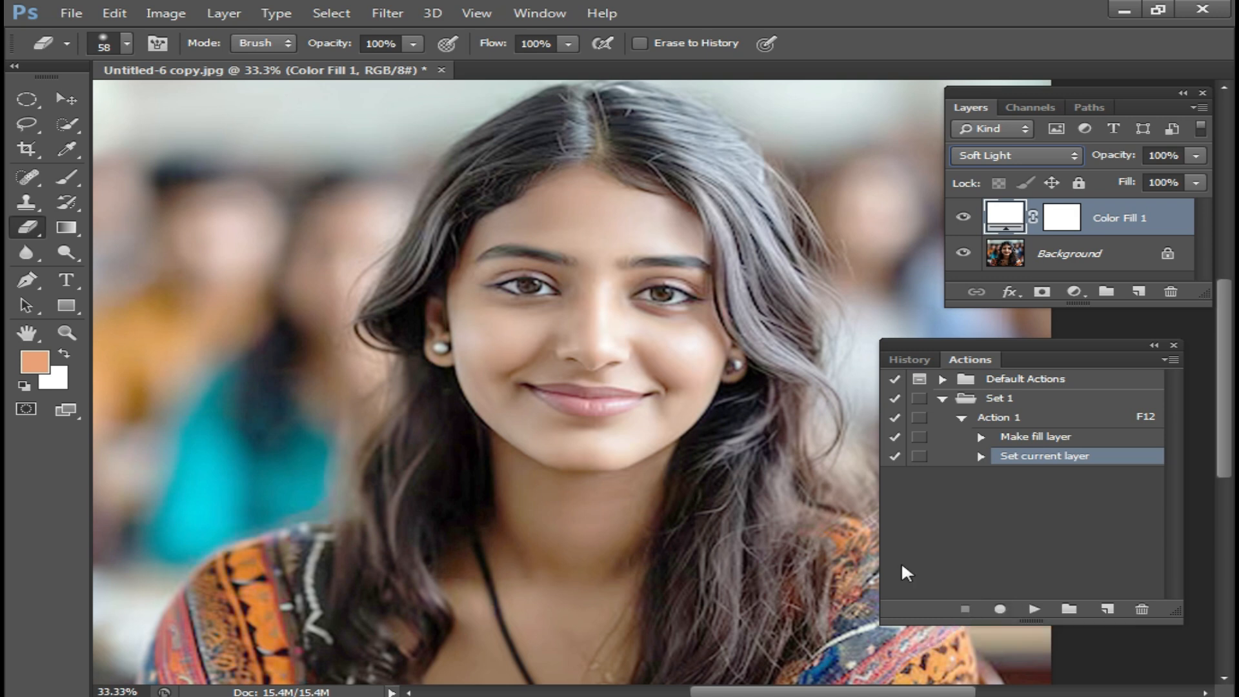
Close the photo without saving the changes and hide the floating Actions panel.
{"action": "left_click", "coordinate": [441, 70]}
{"action": "left_click", "coordinate": [653, 284]}
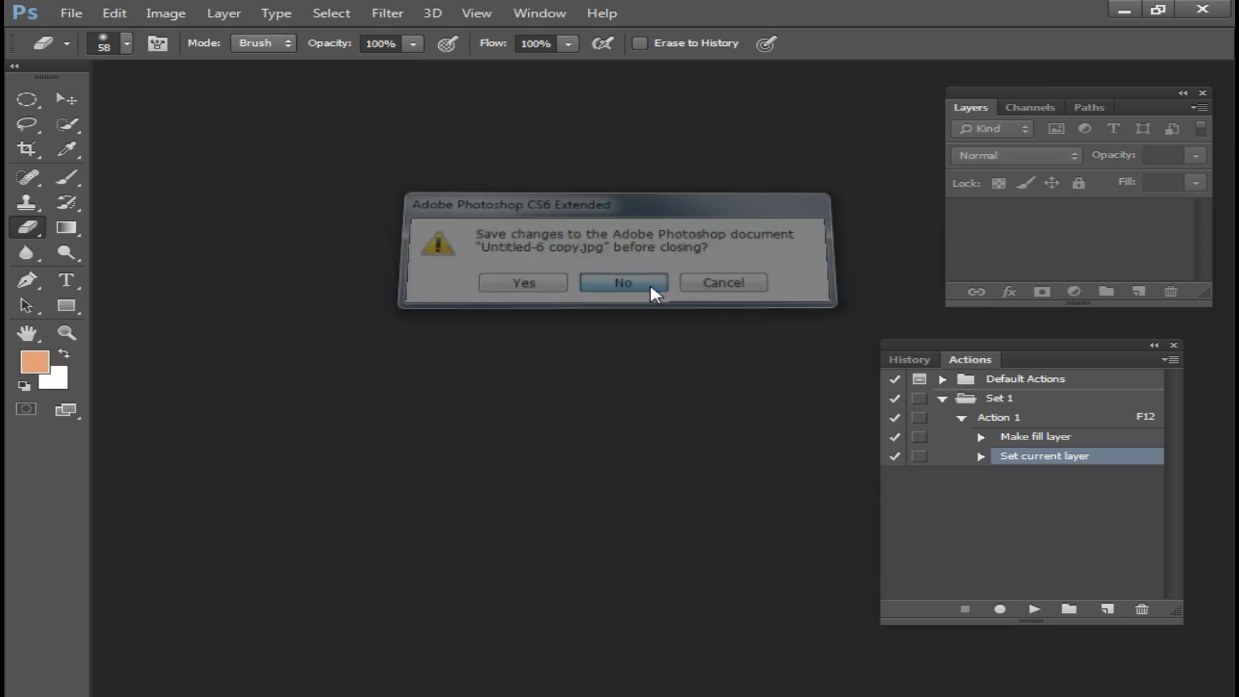
{"action": "left_click", "coordinate": [1174, 344]}
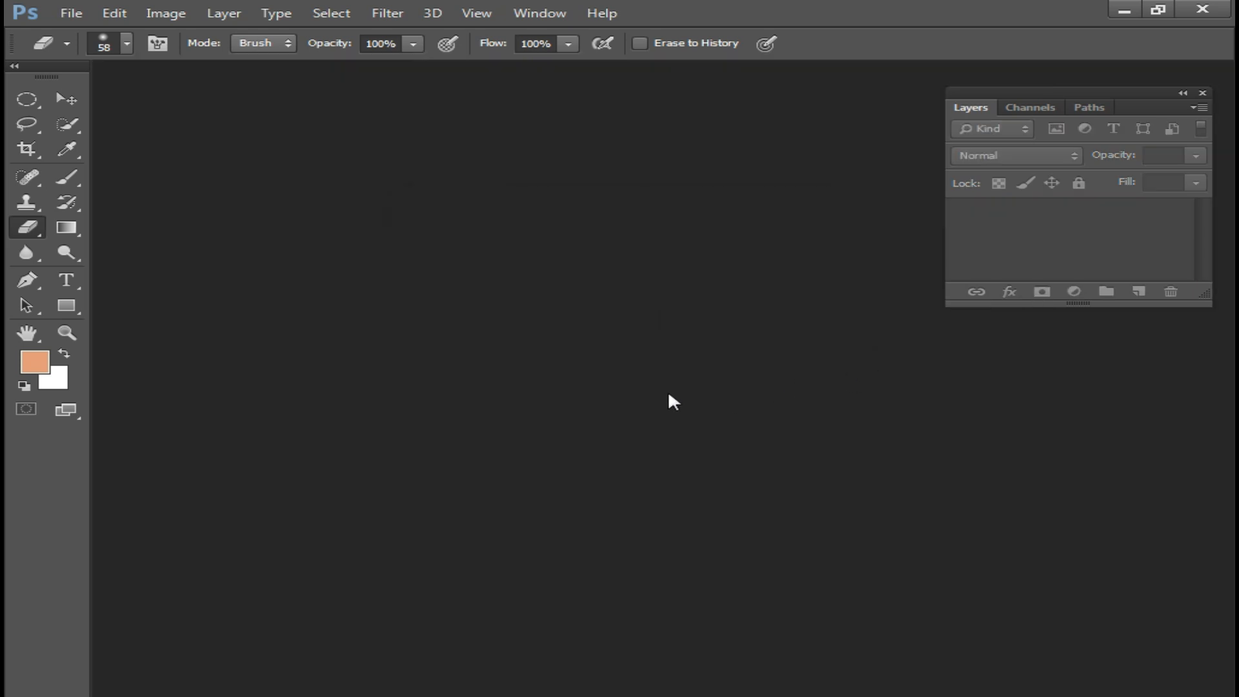
Reopen Untitled-6 copy.jpg and run Action 1 on it with its assigned function key.
{"action": "double_click", "coordinate": [668, 390]}
{"action": "scroll", "coordinate": [989, 438], "scroll_direction": "down", "scroll_amount": 10}
{"action": "left_click", "coordinate": [752, 487]}
{"action": "double_click", "coordinate": [751, 486]}
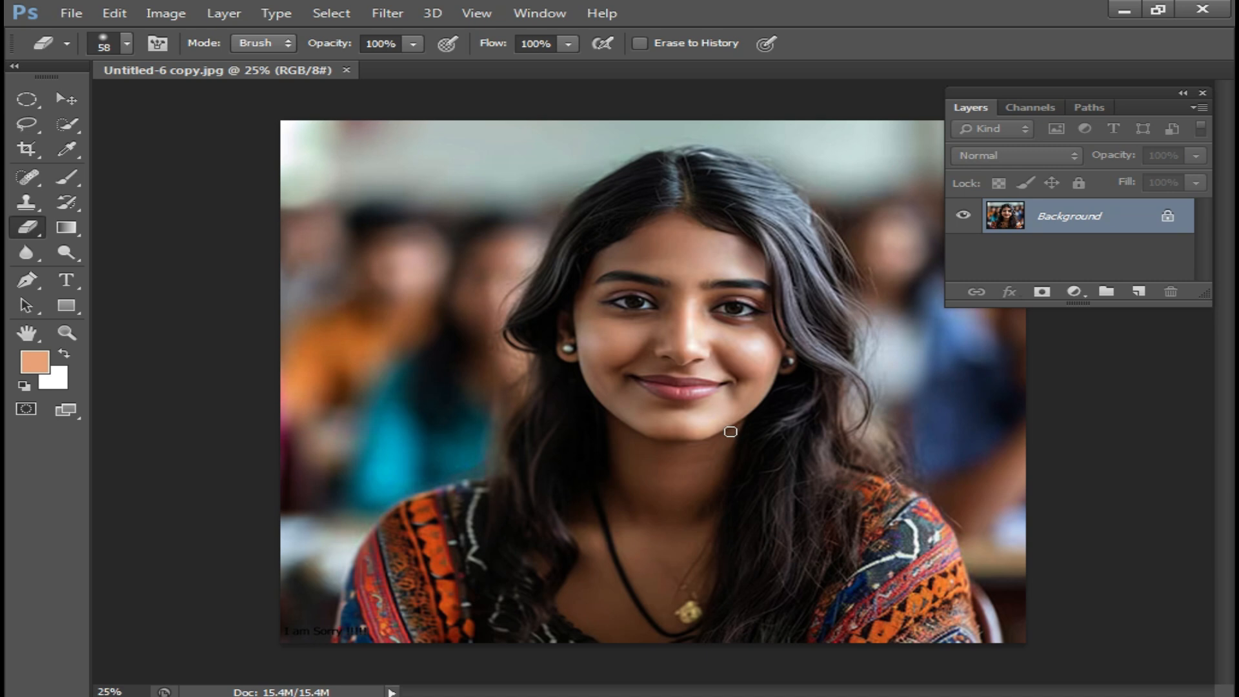
{"action": "key", "text": "F2"}
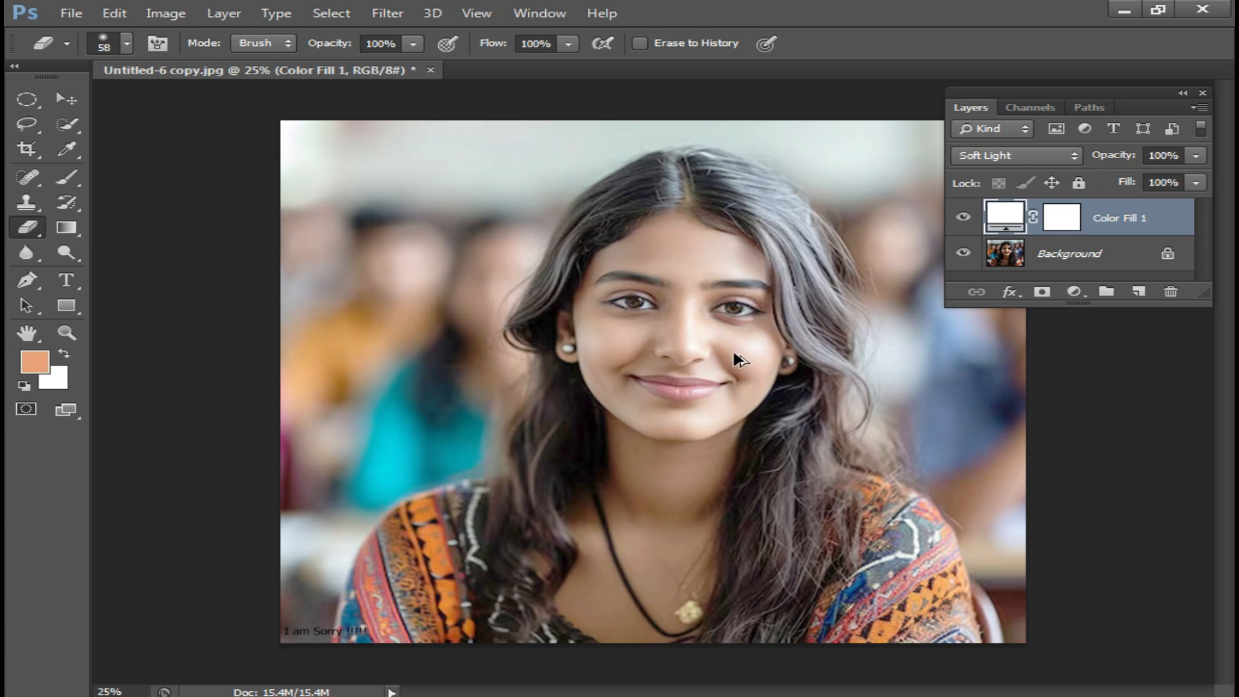
Undo the last change the action made and close Untitled-6 copy.jpg without saving.
{"action": "key", "text": "ctrl+z"}
{"action": "left_click", "coordinate": [431, 70]}
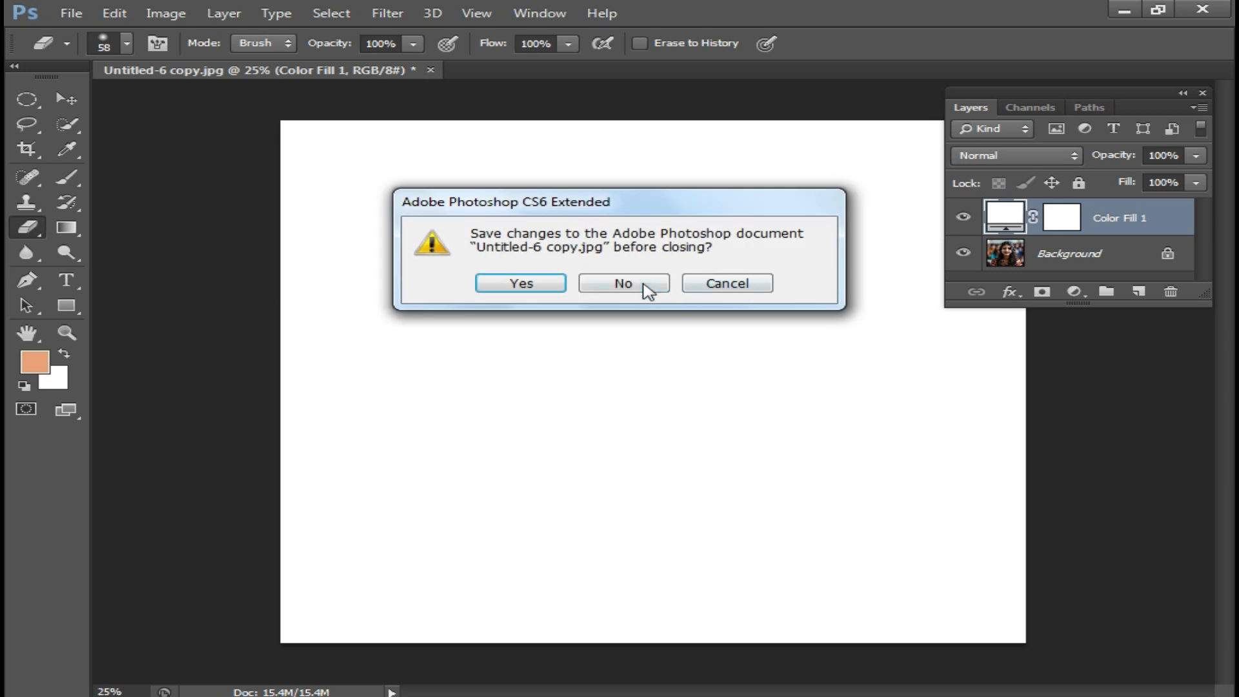
{"action": "left_click", "coordinate": [646, 286]}
Open the portrait IMG_5419a.jpg and run the recorded brightening action on it.
{"action": "double_click", "coordinate": [663, 331]}
{"action": "scroll", "coordinate": [664, 434], "scroll_direction": "down", "scroll_amount": 10}
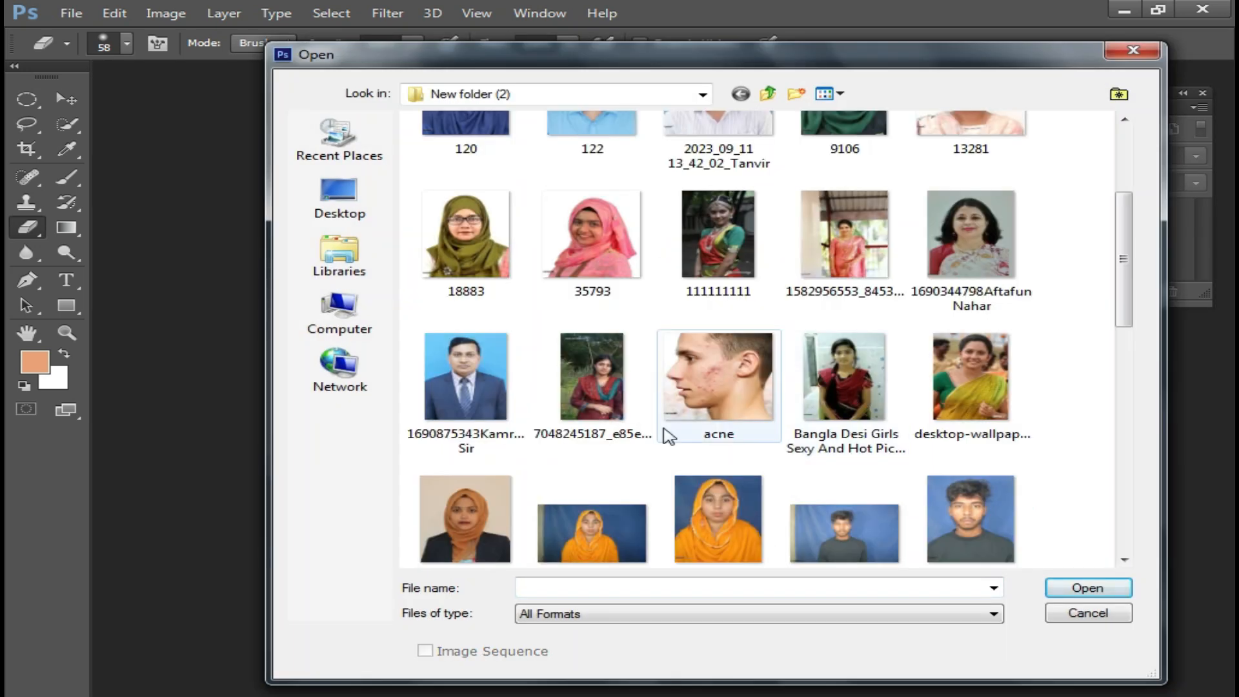
{"action": "double_click", "coordinate": [586, 390]}
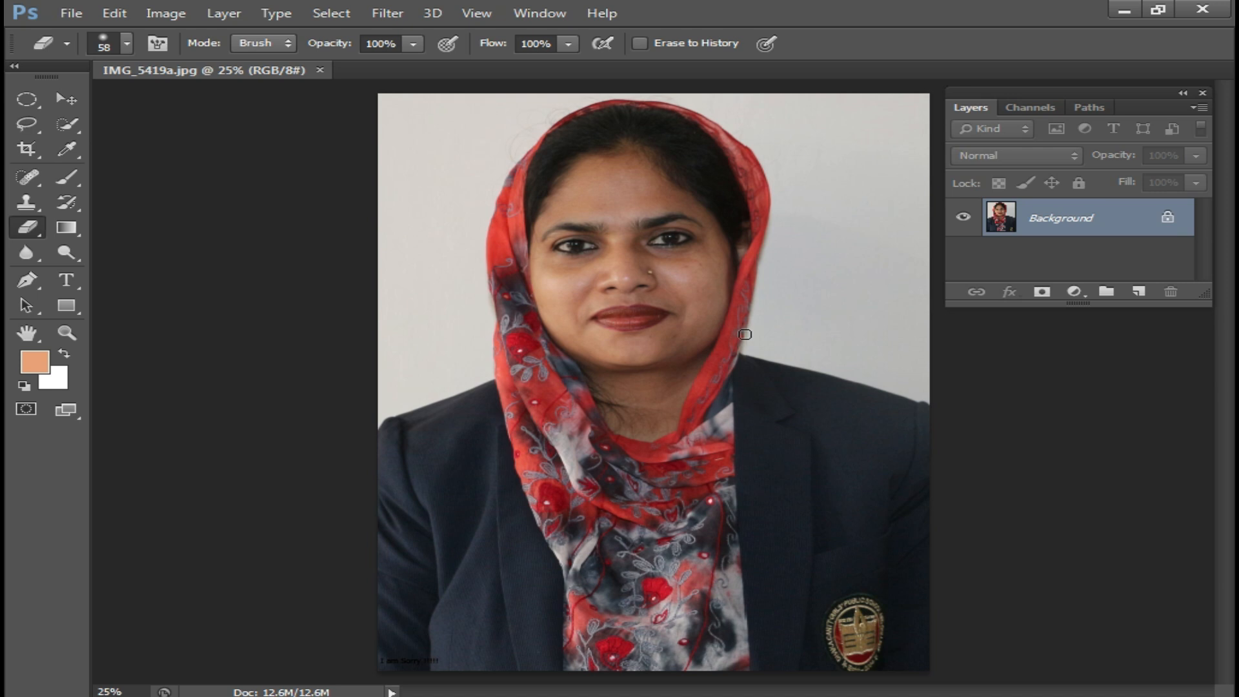
{"action": "key", "text": "F2"}
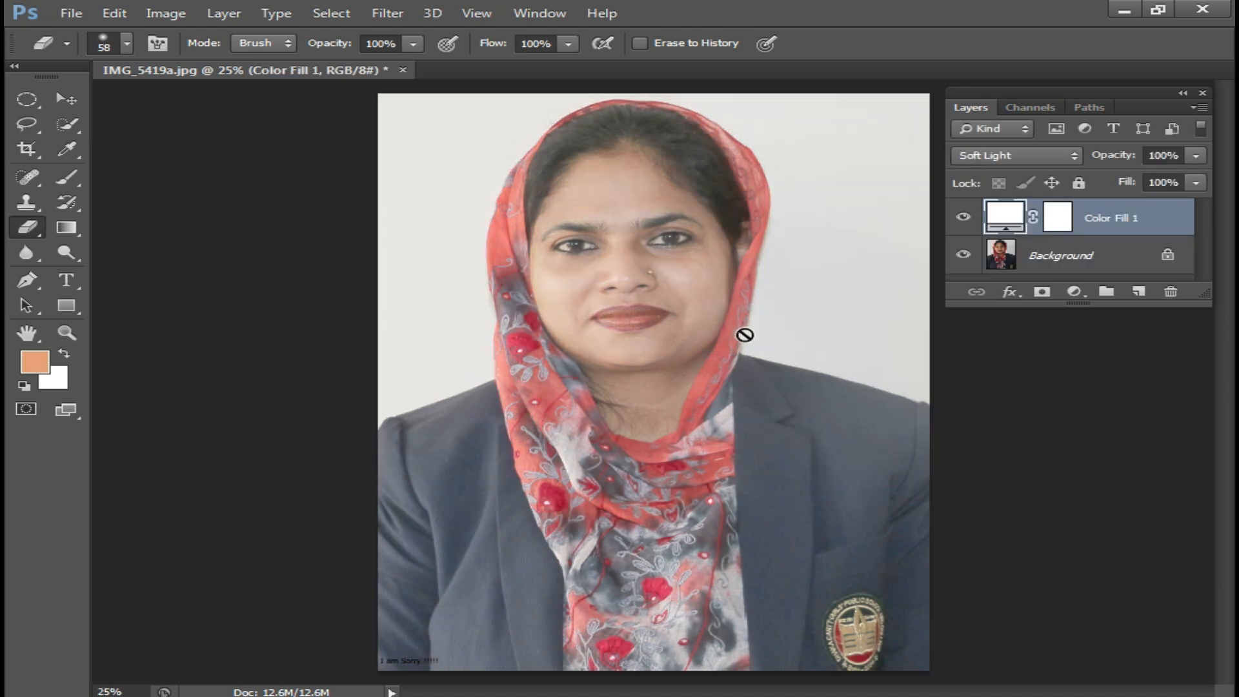
Inspect the brightened face up close and merge the Color Fill 1 layer down into the Background.
{"action": "left_click", "coordinate": [595, 277], "text": "ctrl"}
{"action": "left_click", "coordinate": [689, 350], "text": "ctrl"}
{"action": "left_click_drag", "start_coordinate": [676, 364], "coordinate": [593, 410]}
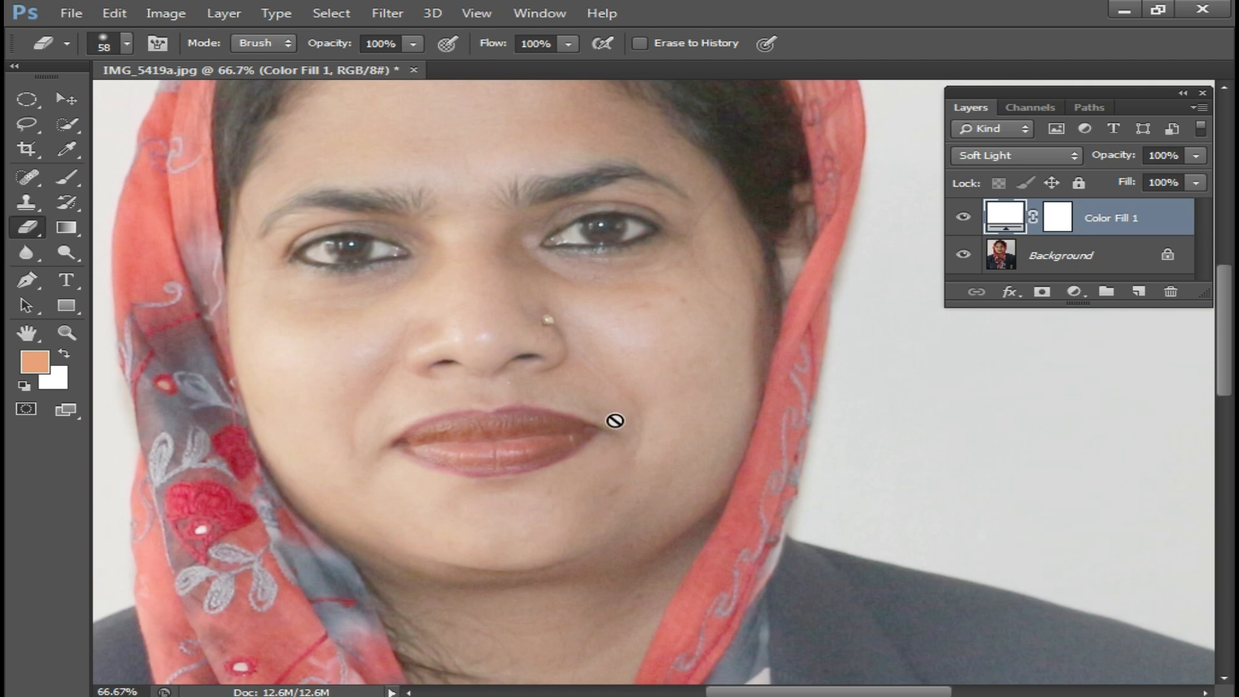
{"action": "scroll", "coordinate": [617, 422], "scroll_direction": "down", "scroll_amount": 1}
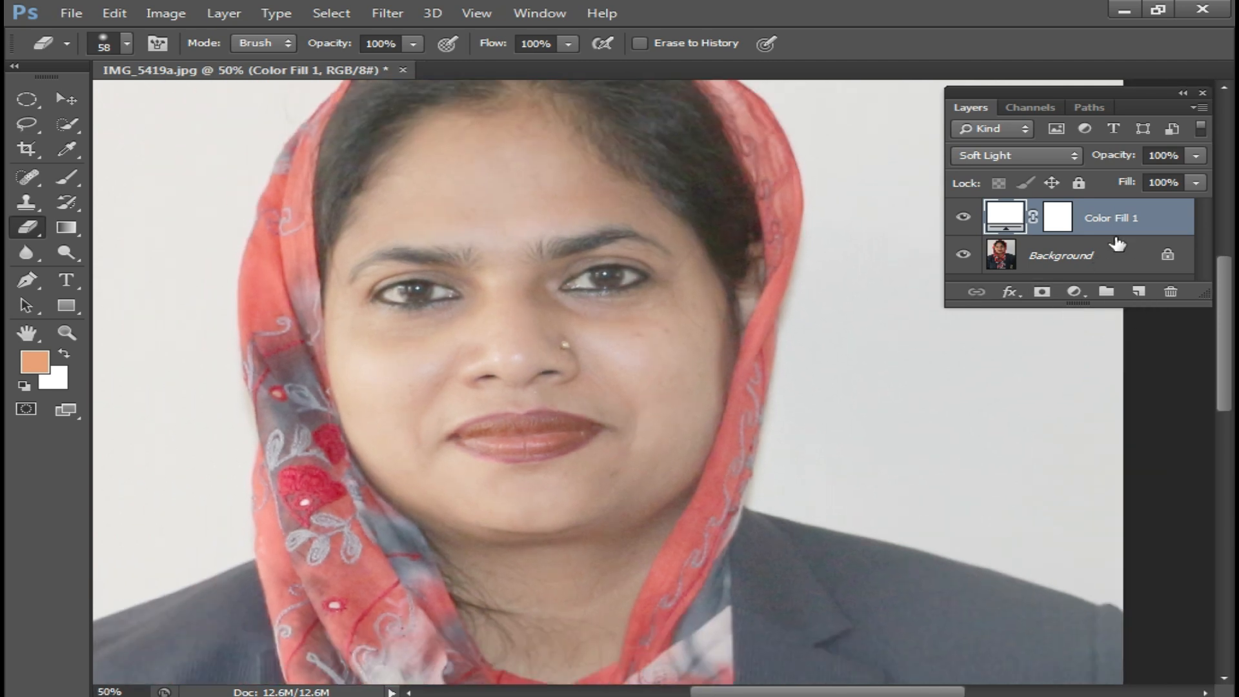
{"action": "key", "text": "ctrl+e"}
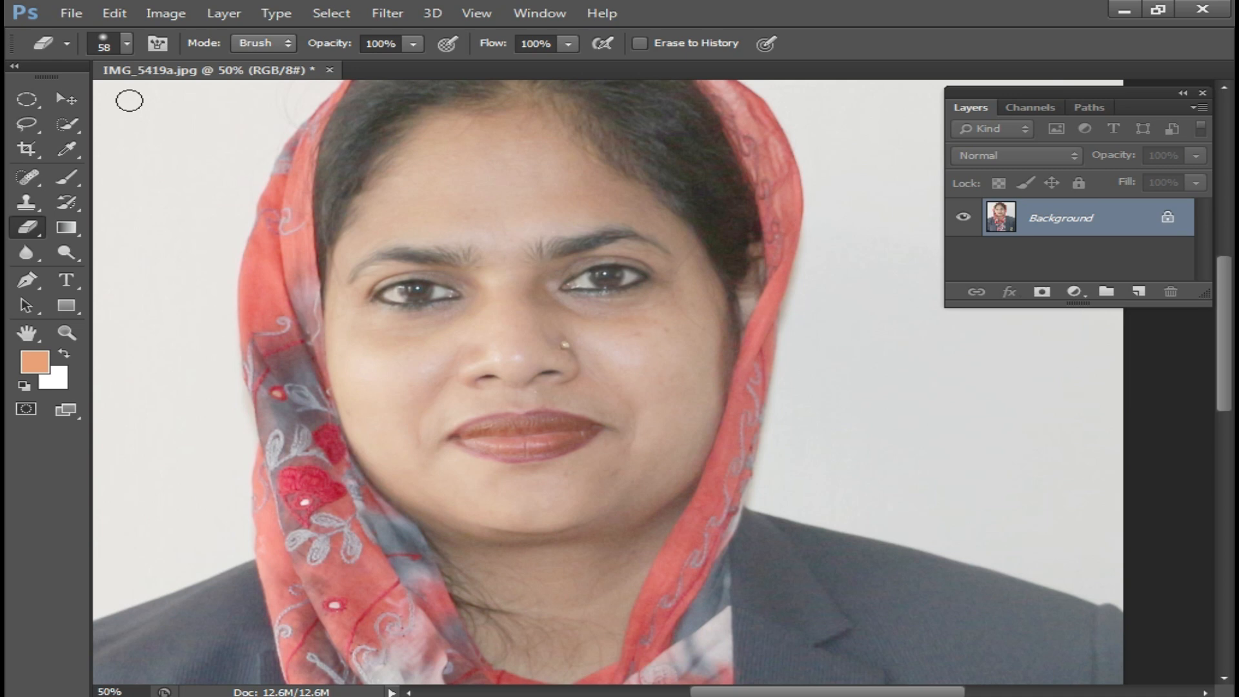
Apply a Brightness/Contrast adjustment to the merged portrait with brightness 0 and contrast 80.
{"action": "left_click", "coordinate": [163, 17]}
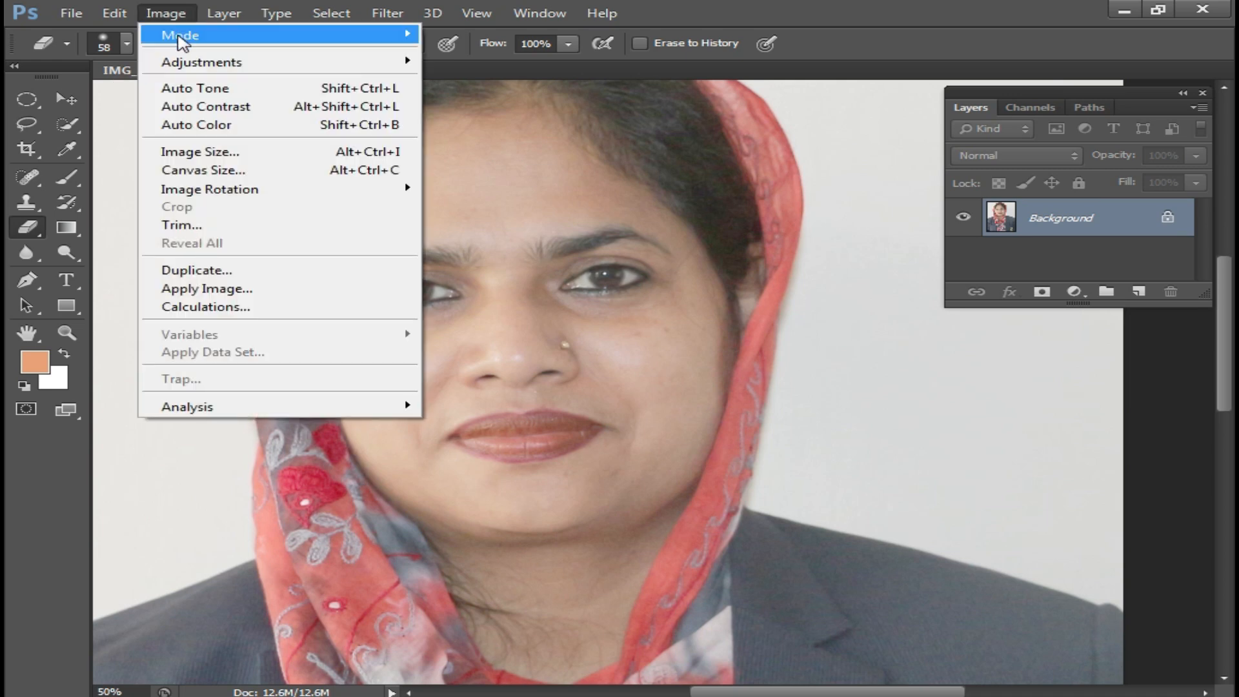
{"action": "mouse_move", "coordinate": [221, 67]}
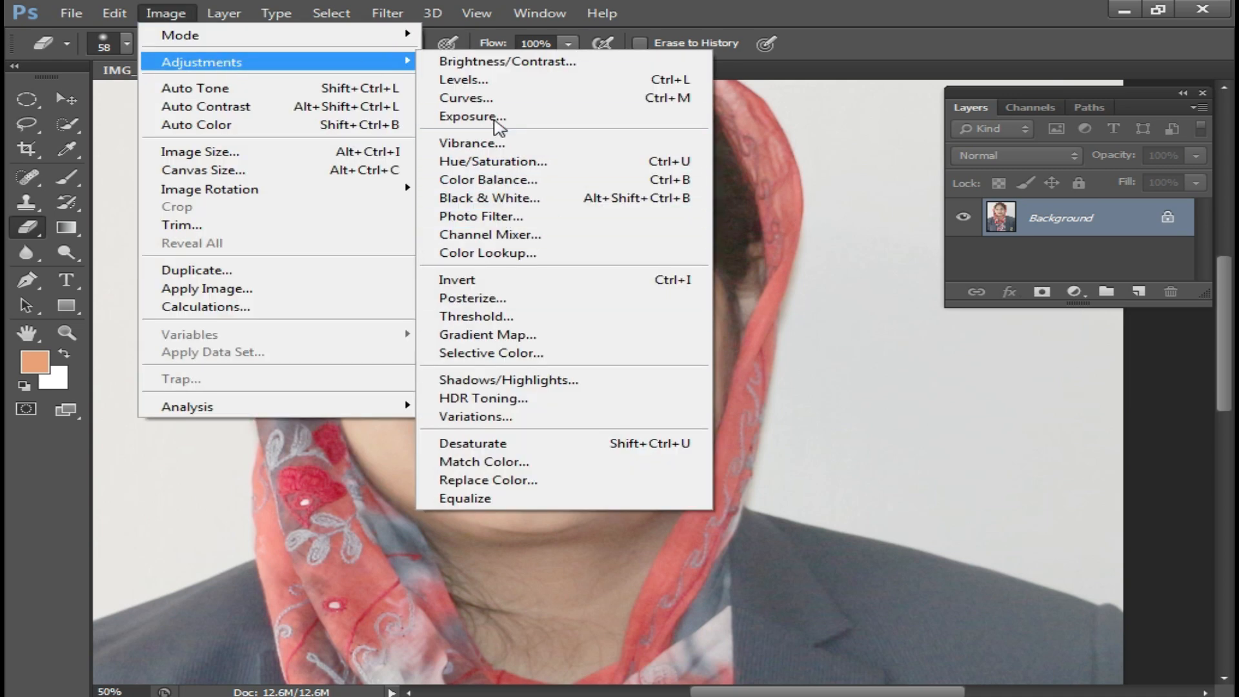
{"action": "left_click", "coordinate": [555, 63]}
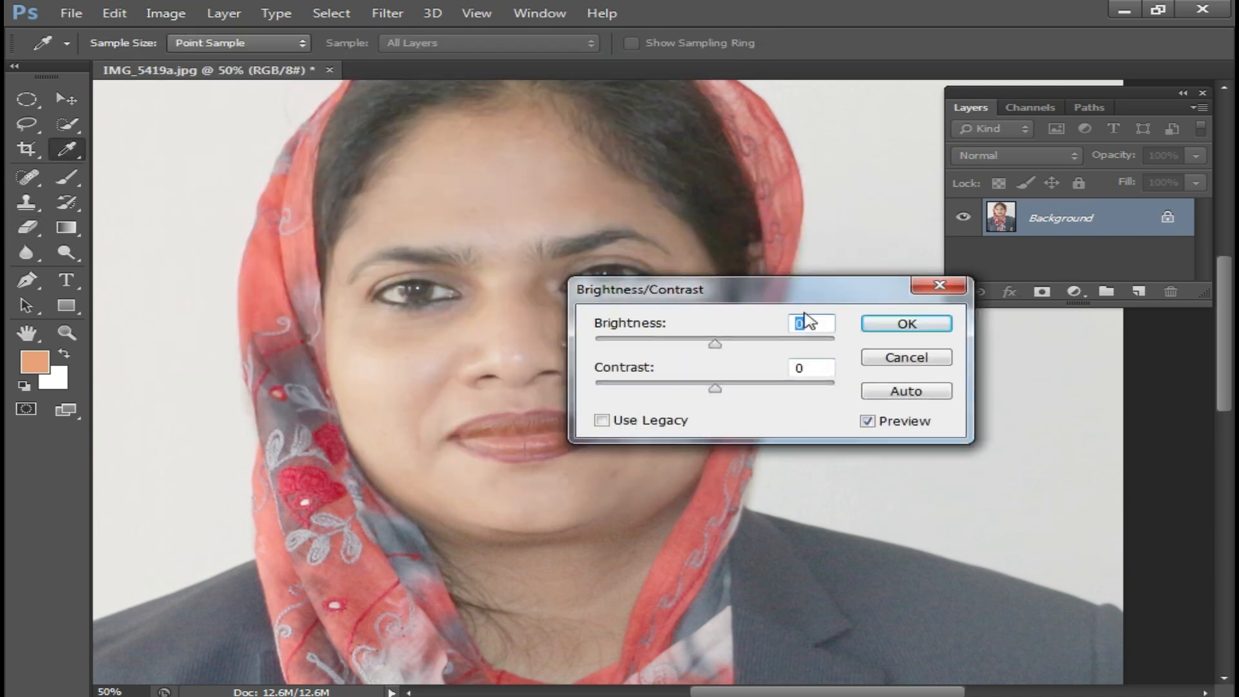
{"action": "left_click_drag", "start_coordinate": [754, 413], "coordinate": [791, 411]}
{"action": "mouse_move", "coordinate": [745, 367]}
{"action": "left_mouse_down"}
{"action": "mouse_move", "coordinate": [728, 367]}
{"action": "mouse_move", "coordinate": [739, 369]}
{"action": "left_mouse_up"}
{"action": "left_click_drag", "start_coordinate": [800, 416], "coordinate": [845, 416]}
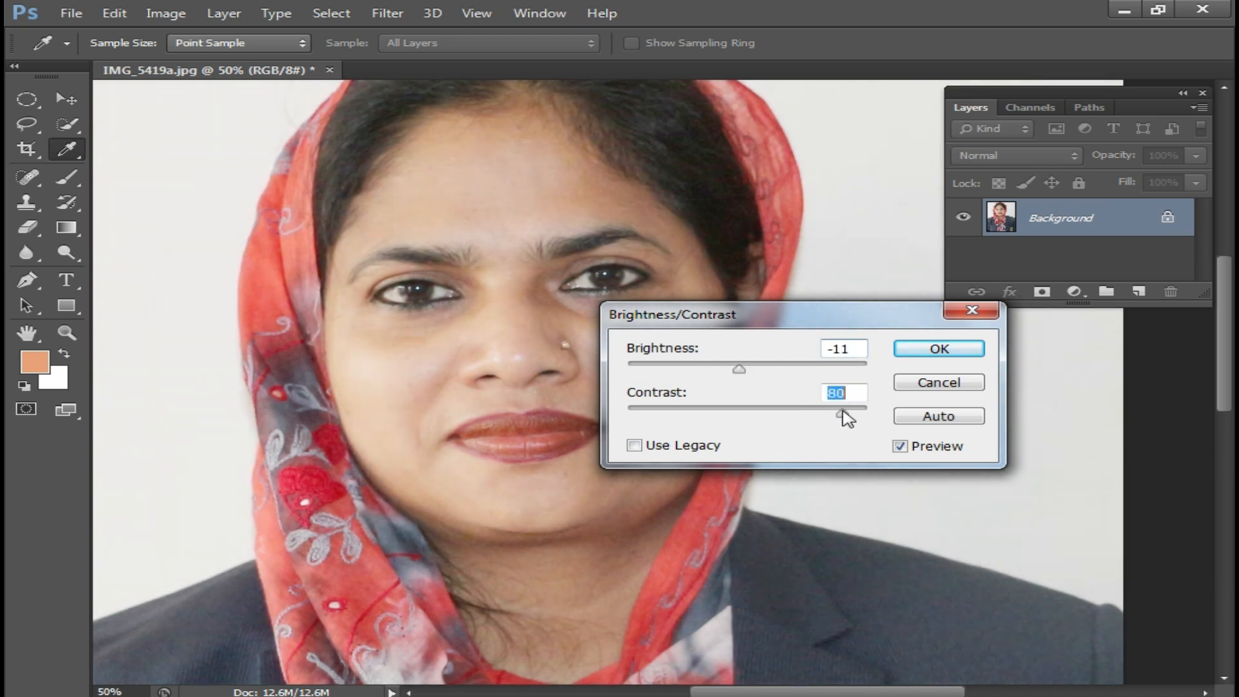
{"action": "left_click_drag", "start_coordinate": [745, 367], "coordinate": [747, 368]}
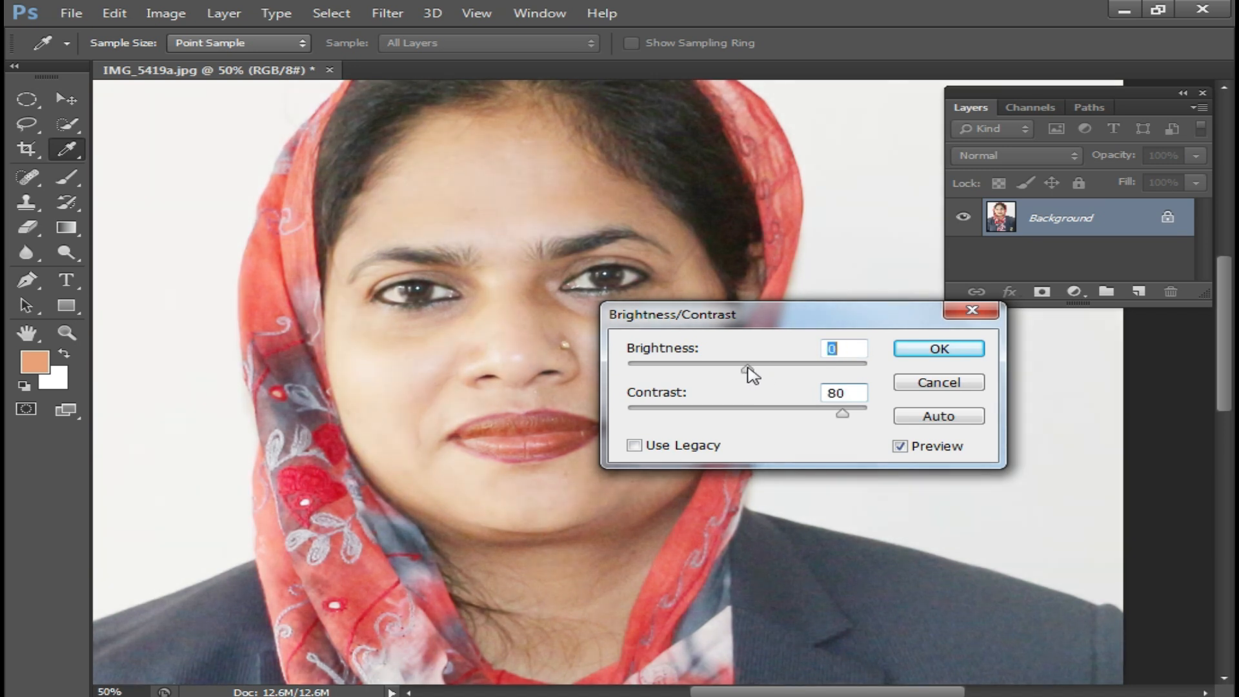
{"action": "left_click", "coordinate": [950, 353]}
{"action": "key", "text": "e"}
{"action": "key", "text": "ctrl+minus"}
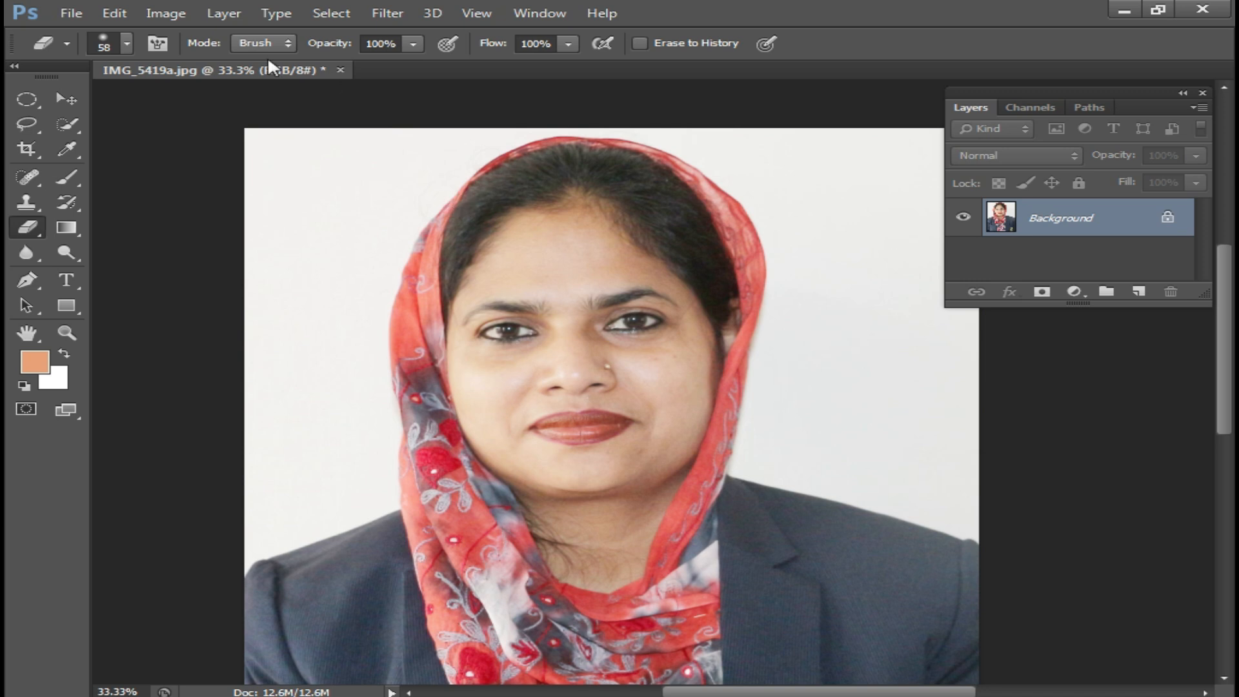
Float the IMG_5419a.jpg document in its own window and close it without saving.
{"action": "left_click_drag", "start_coordinate": [270, 77], "coordinate": [271, 114]}
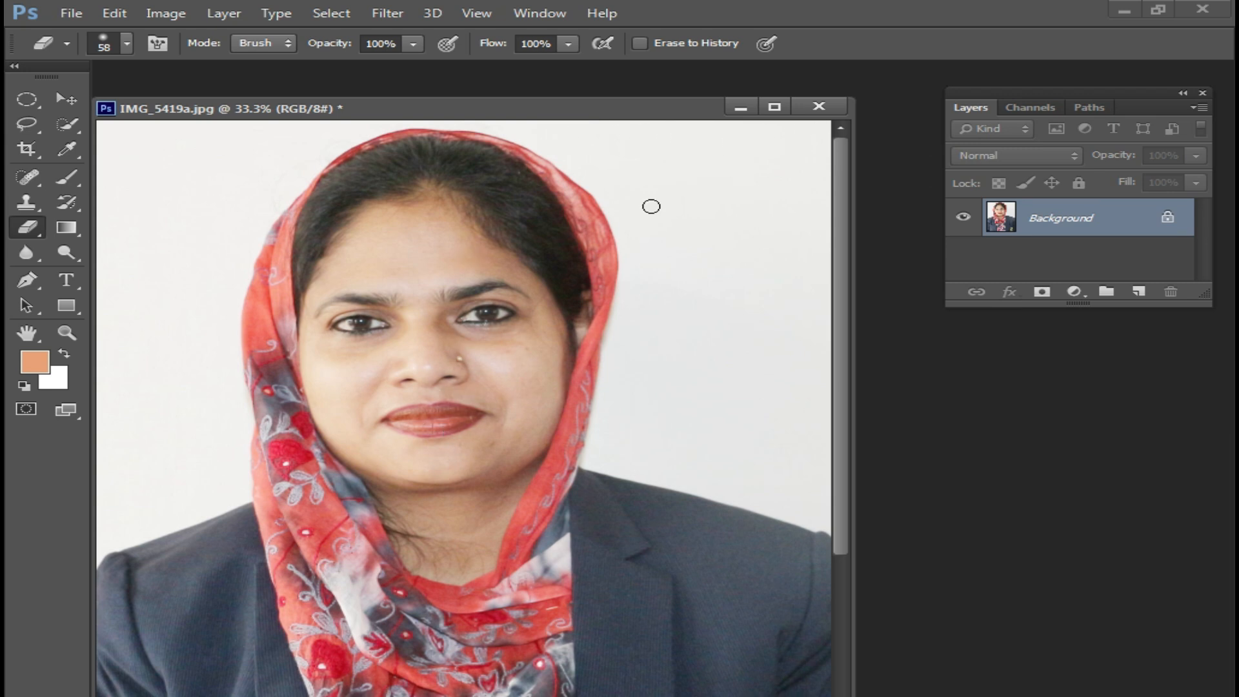
{"action": "left_click", "coordinate": [820, 107]}
{"action": "key", "text": "n"}
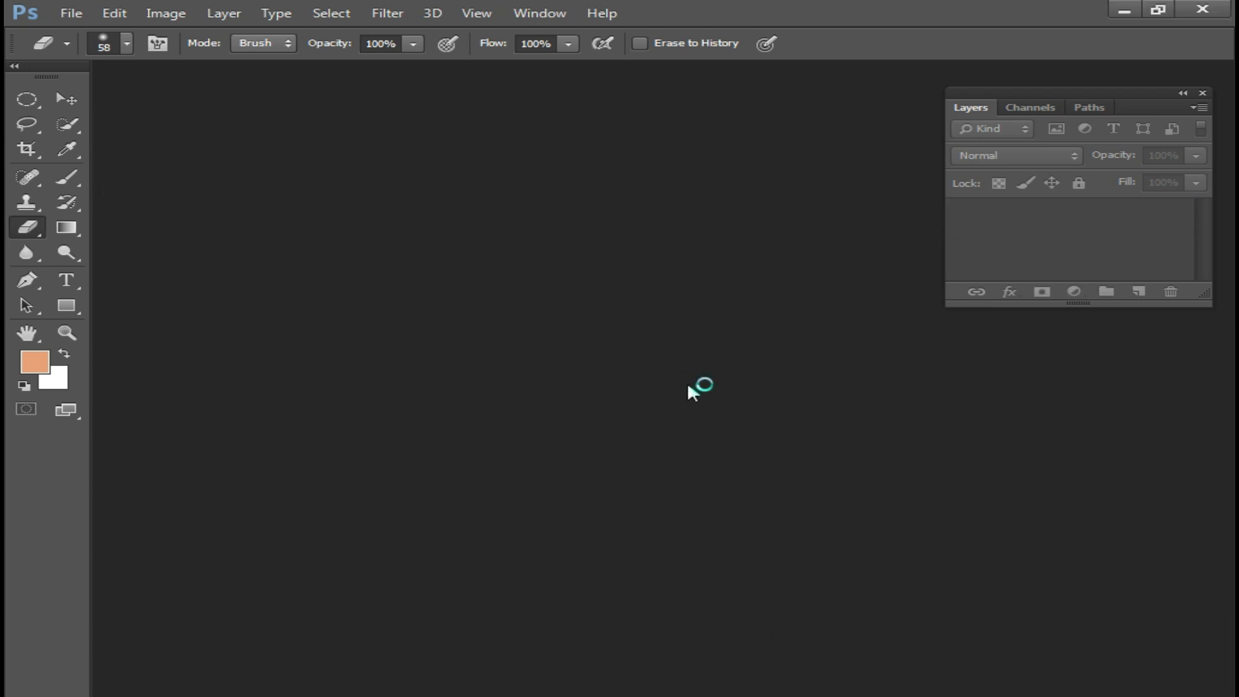
Open the dancer photo 111111111.jpg and run the recorded brightening action on it.
{"action": "key", "text": "ctrl+o"}
{"action": "scroll", "coordinate": [1064, 387], "scroll_direction": "down", "scroll_amount": 9}
{"action": "scroll", "coordinate": [1063, 387], "scroll_direction": "up", "scroll_amount": 3}
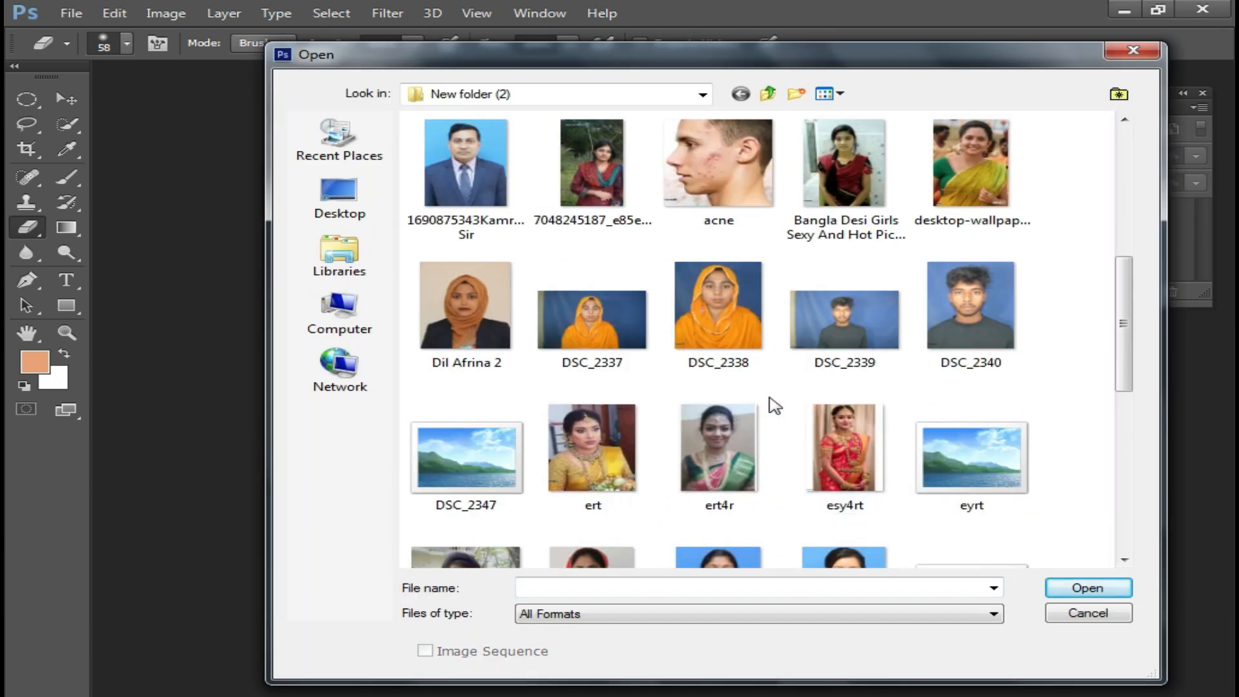
{"action": "scroll", "coordinate": [748, 309], "scroll_direction": "up", "scroll_amount": 3}
{"action": "double_click", "coordinate": [714, 240]}
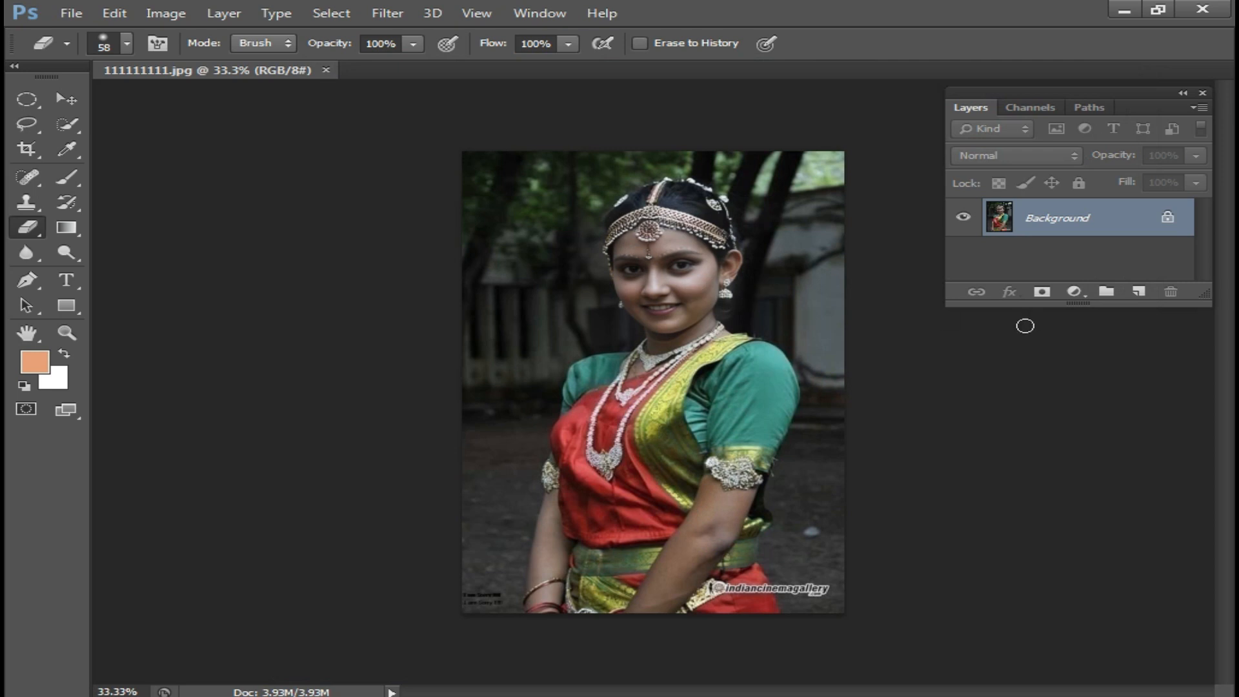
{"action": "key", "text": "F2"}
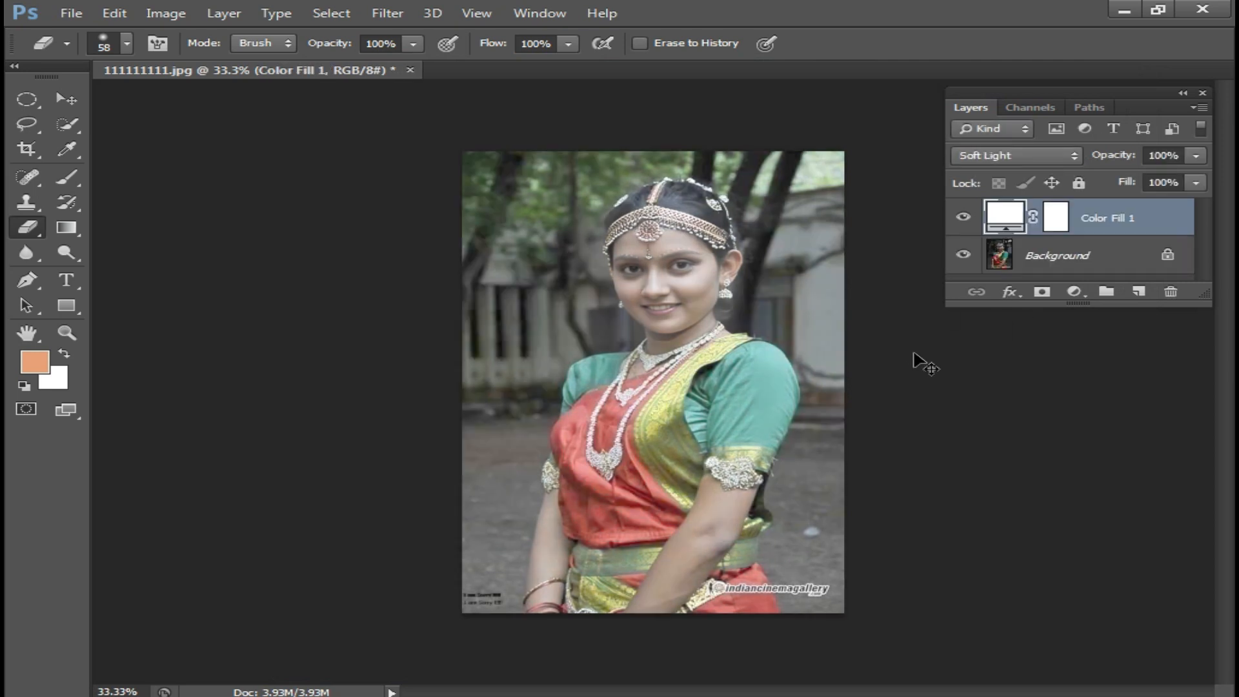
Compare the dancer's face, arms and dress with the Color Fill 1 layer hidden and shown, up close.
{"action": "scroll", "coordinate": [761, 359], "scroll_direction": "up", "scroll_amount": 2}
{"action": "left_click_drag", "start_coordinate": [721, 451], "coordinate": [695, 288]}
{"action": "left_click_drag", "start_coordinate": [663, 580], "coordinate": [652, 503]}
{"action": "left_click", "coordinate": [963, 218]}
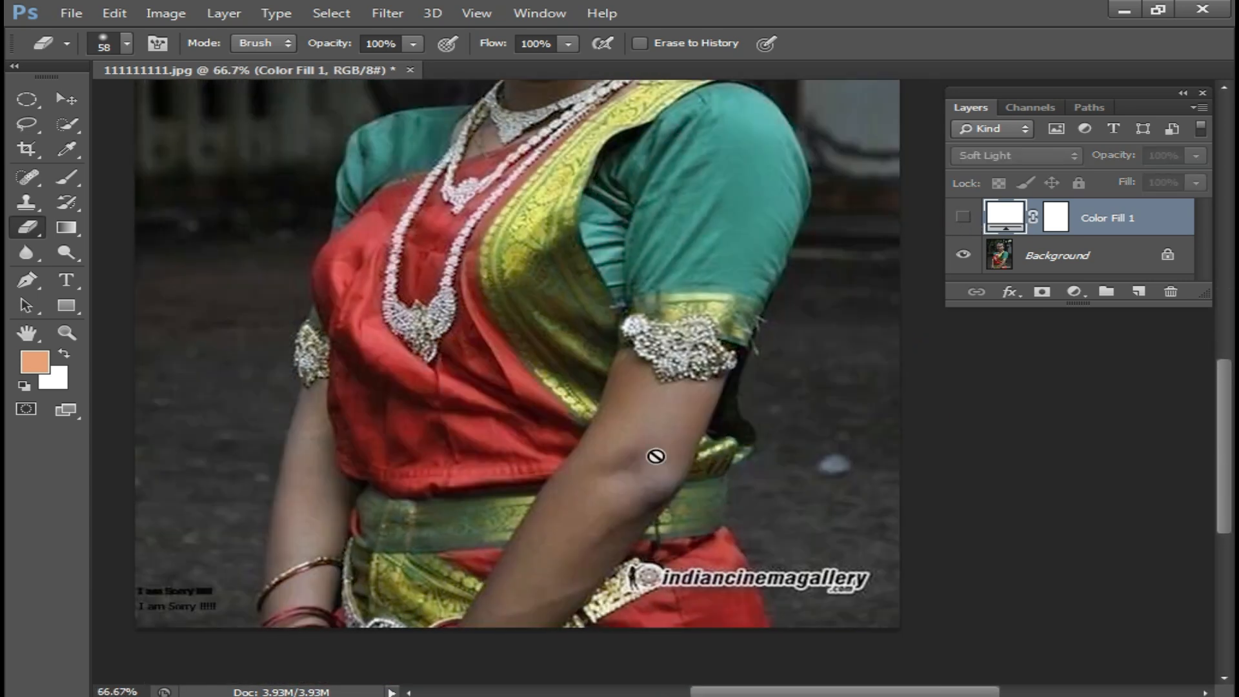
{"action": "left_click_drag", "start_coordinate": [688, 323], "coordinate": [695, 574]}
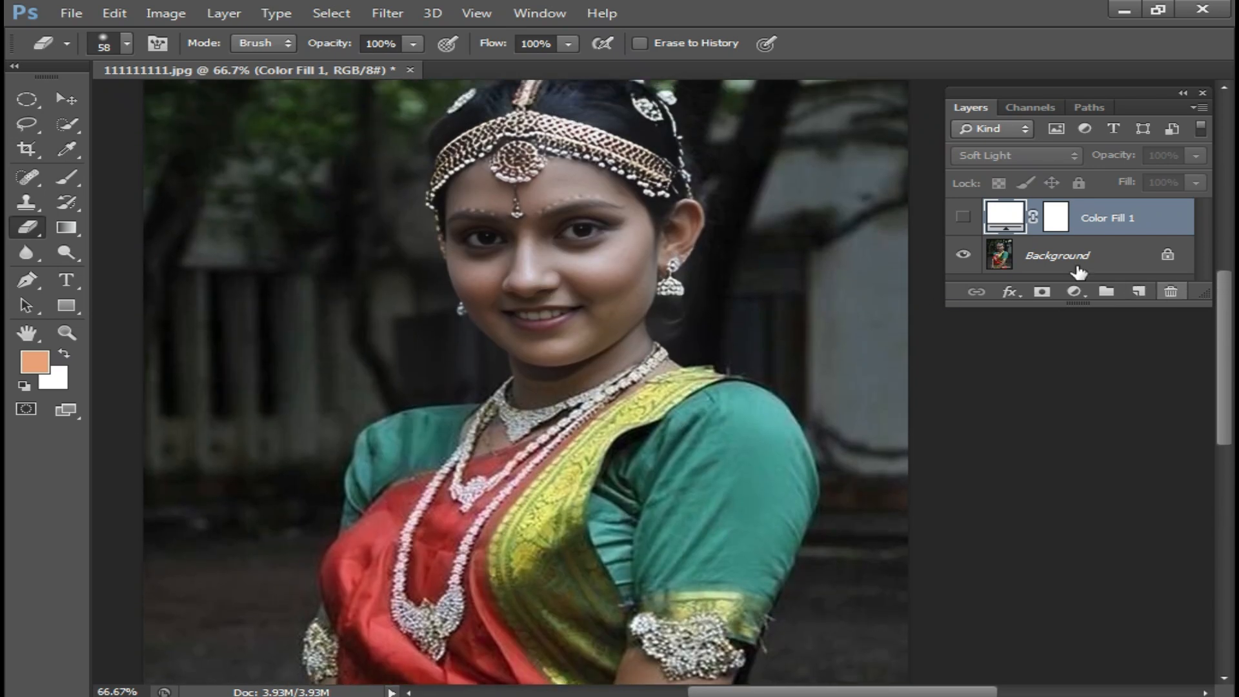
{"action": "left_click", "coordinate": [962, 219]}
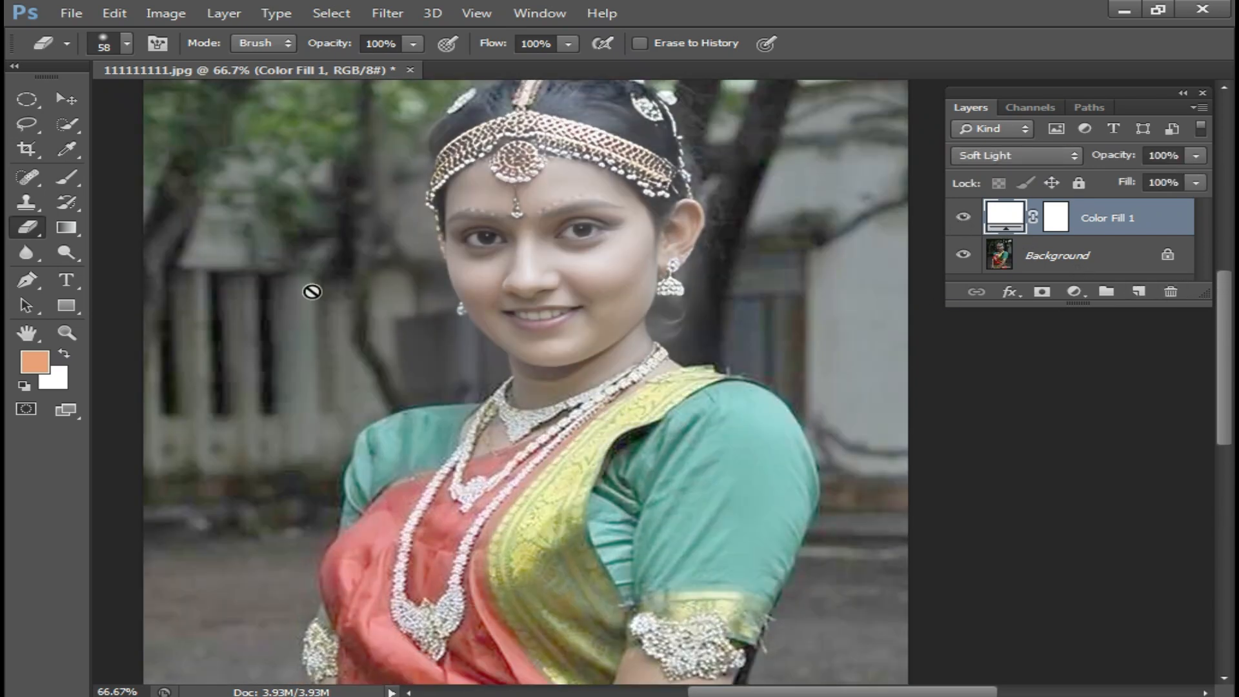
{"action": "key", "text": "ctrl+minus"}
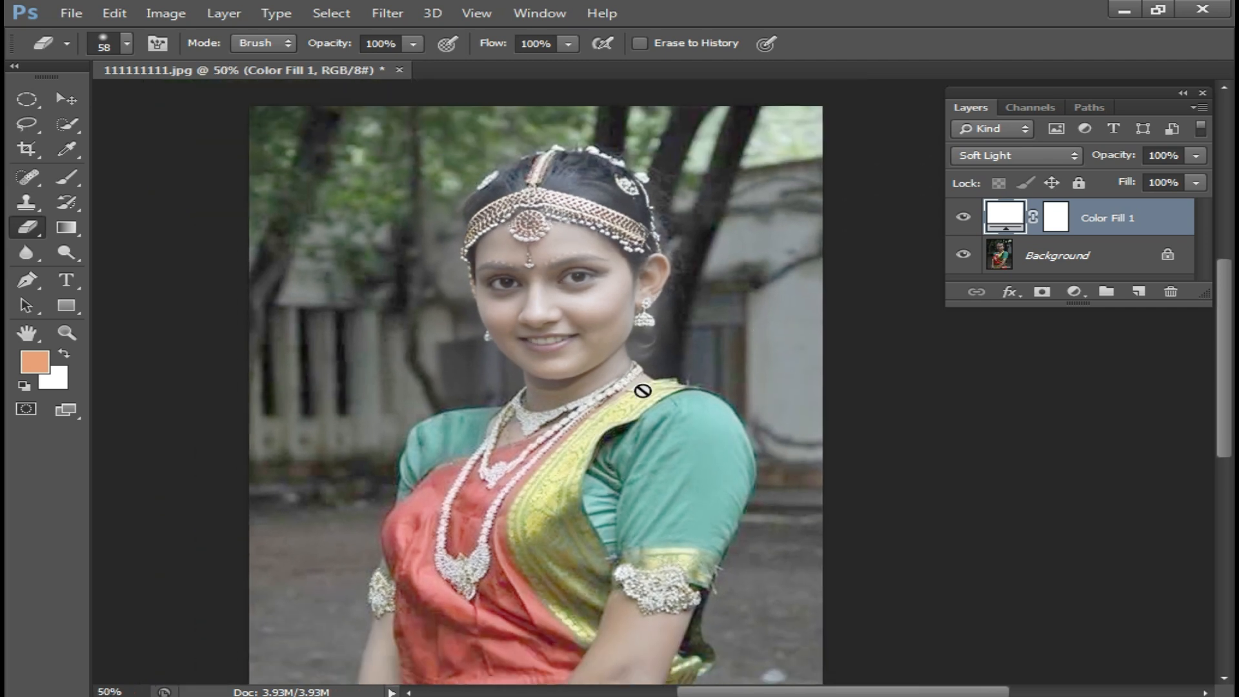
{"action": "scroll", "coordinate": [617, 443], "scroll_direction": "down", "scroll_amount": 2}
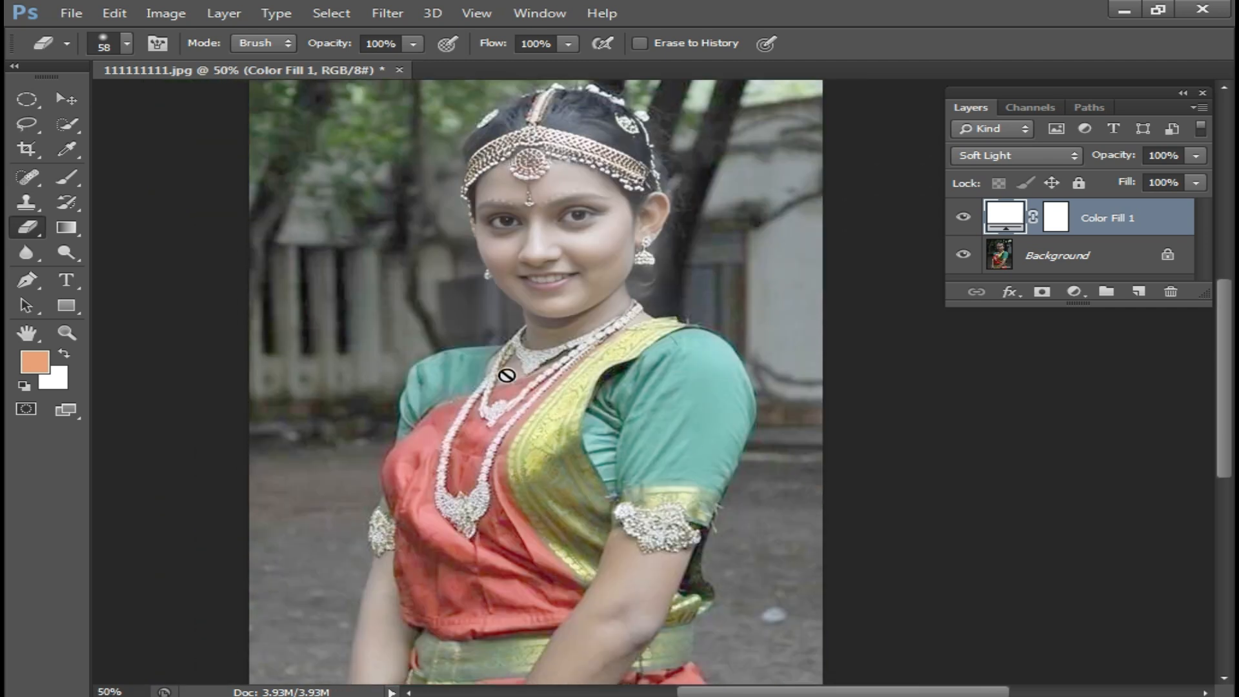
{"action": "scroll", "coordinate": [627, 337], "scroll_direction": "up", "scroll_amount": 1}
{"action": "left_click", "coordinate": [576, 290], "text": "ctrl"}
{"action": "left_click", "coordinate": [601, 345], "text": "ctrl"}
{"action": "scroll", "coordinate": [600, 284], "scroll_direction": "up", "scroll_amount": 2}
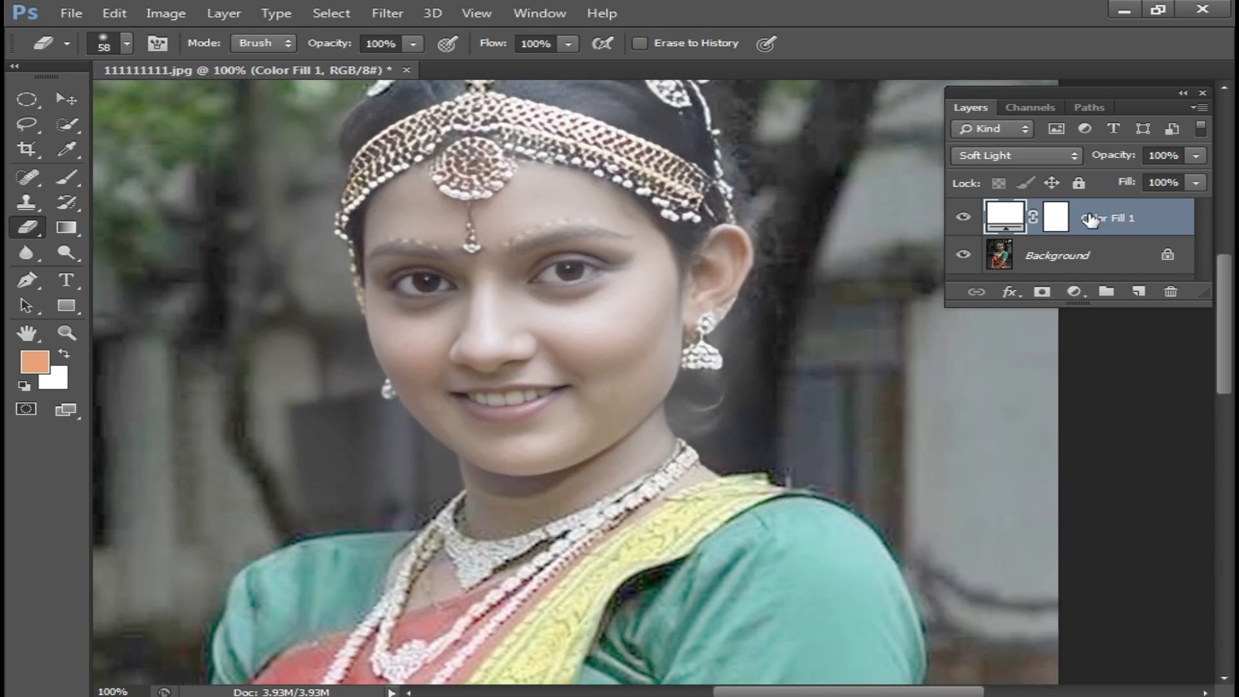
Duplicate the Color Fill 1 layer and recolour the copy to a dark olive, trying several web-safe yellow and olive tones.
{"action": "key", "text": "ctrl+j"}
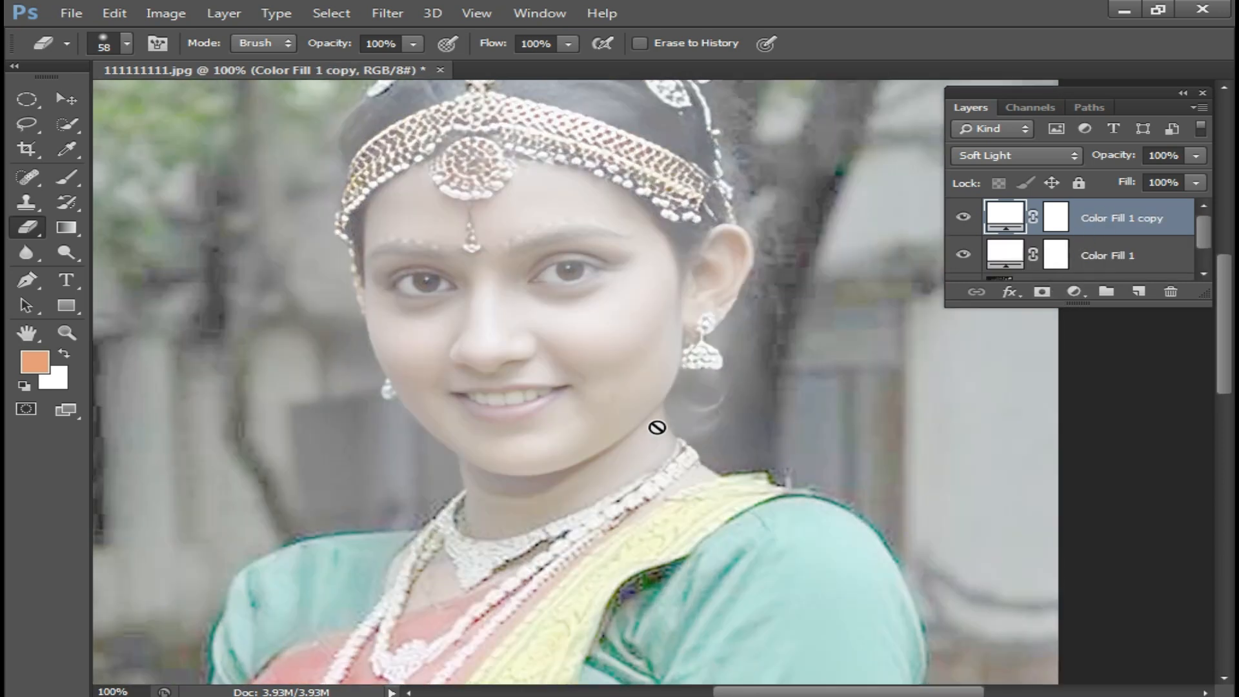
{"action": "double_click", "coordinate": [1007, 220]}
{"action": "left_click_drag", "start_coordinate": [644, 129], "coordinate": [814, 345]}
{"action": "left_click_drag", "start_coordinate": [808, 606], "coordinate": [824, 586]}
{"action": "left_click", "coordinate": [706, 438]}
{"action": "left_click", "coordinate": [688, 396]}
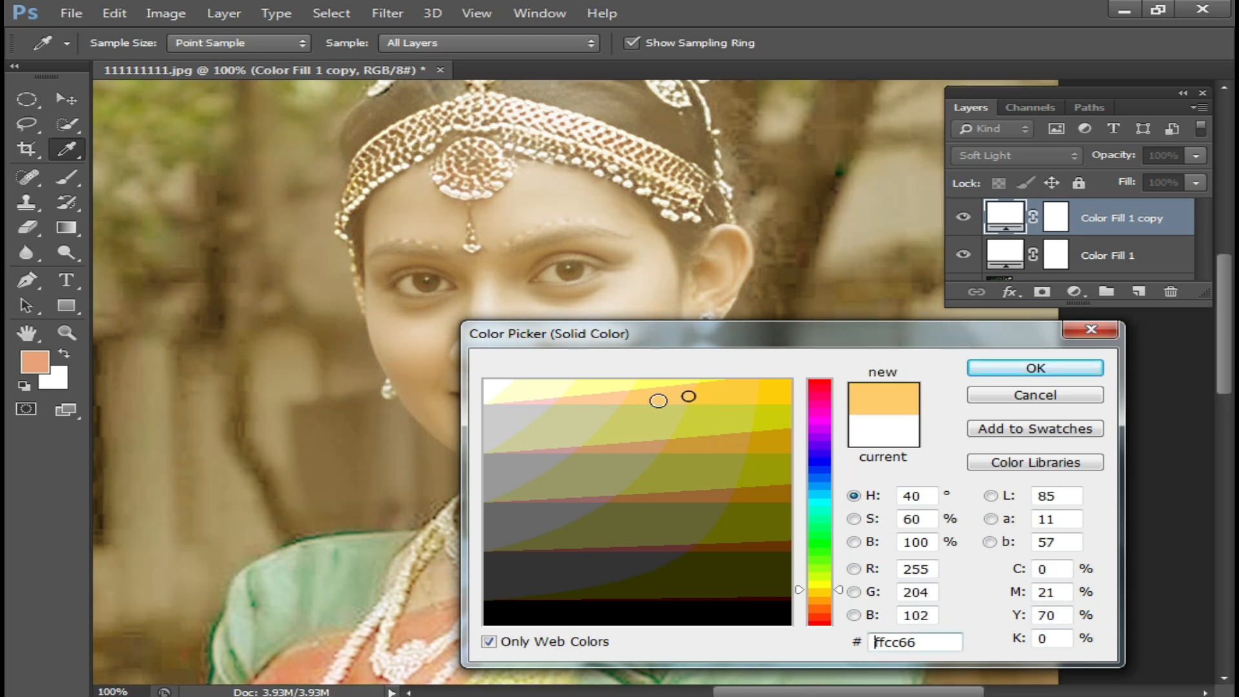
{"action": "left_click", "coordinate": [604, 409]}
{"action": "left_click", "coordinate": [645, 425]}
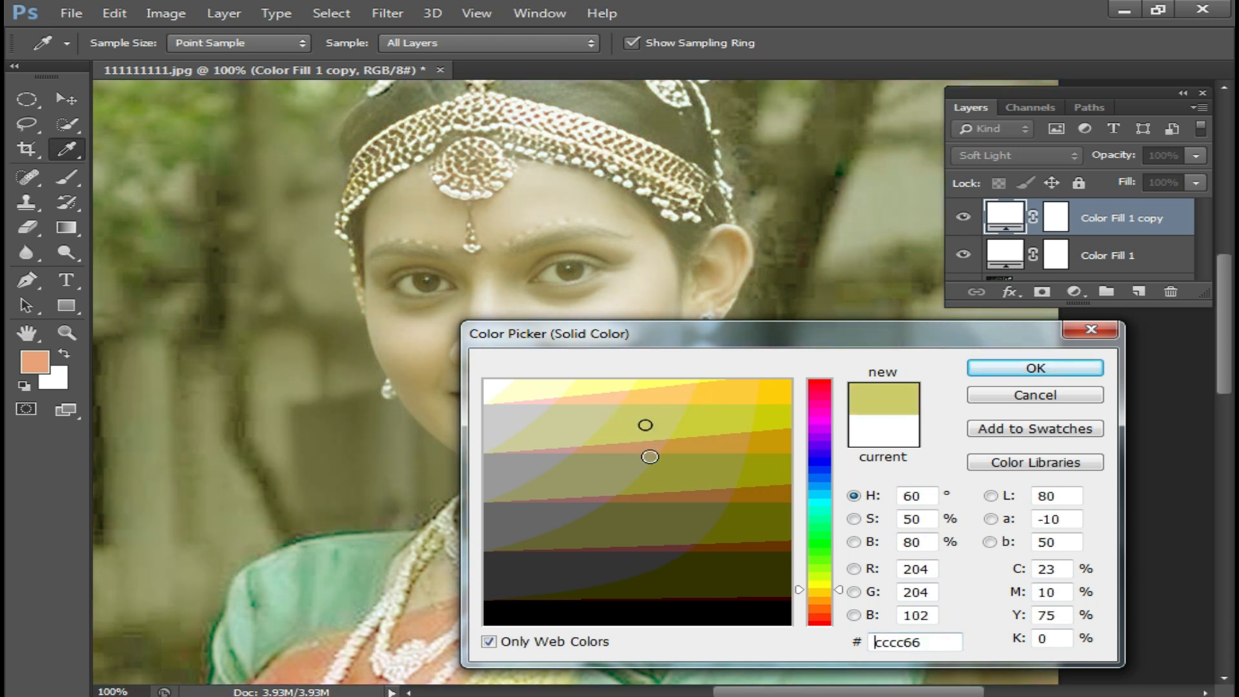
{"action": "left_click", "coordinate": [681, 470]}
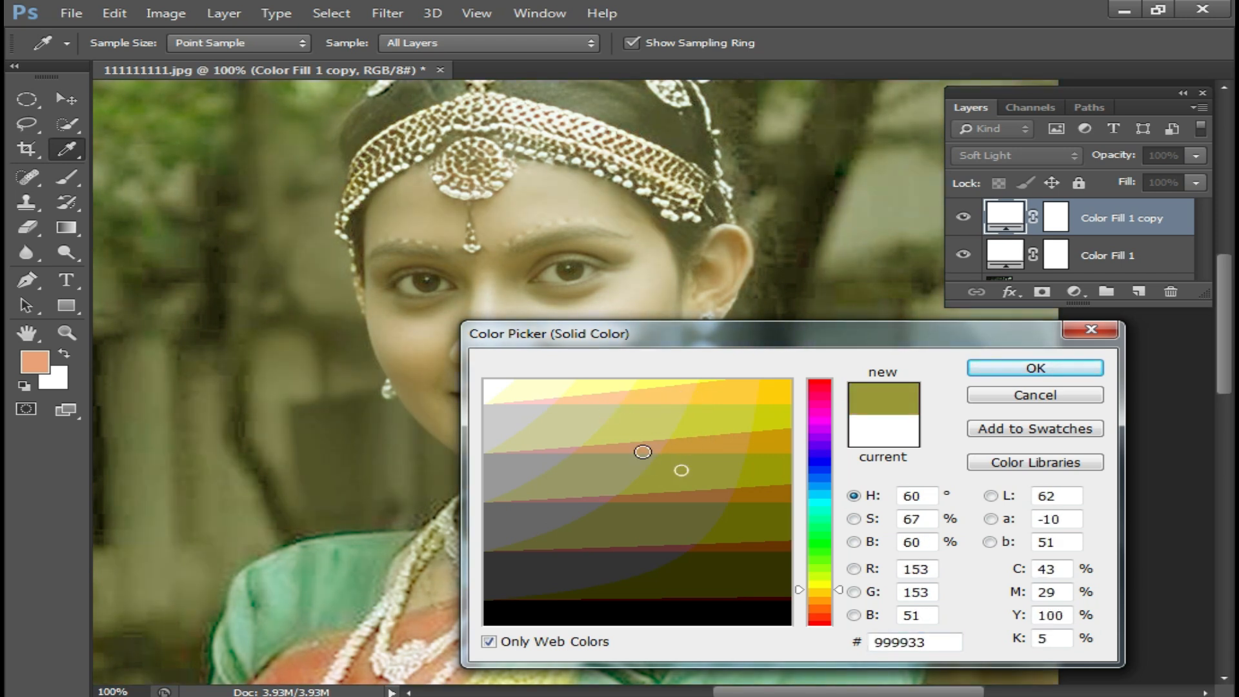
{"action": "left_click", "coordinate": [671, 510]}
{"action": "left_click", "coordinate": [1033, 368]}
{"action": "key", "text": "e"}
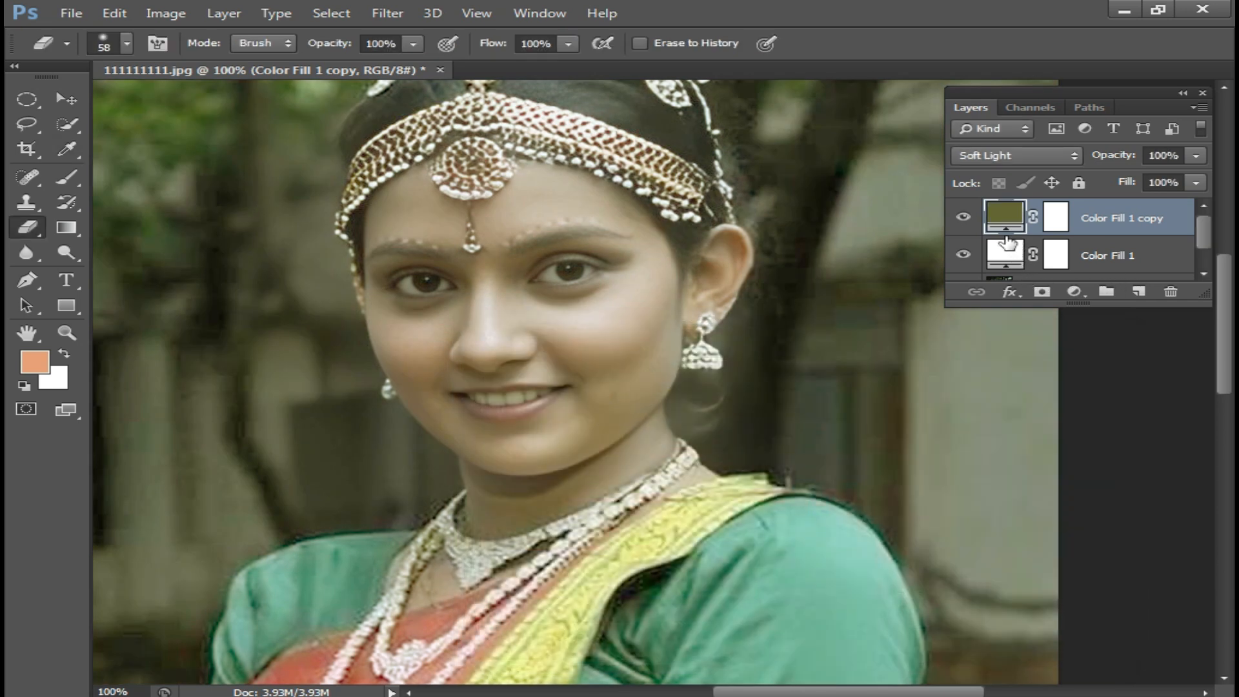
Examine the dancer's face, dress and background with both fill layers applied, and enlarge the layer list to show all layers.
{"action": "scroll", "coordinate": [645, 351], "scroll_direction": "down", "scroll_amount": 1}
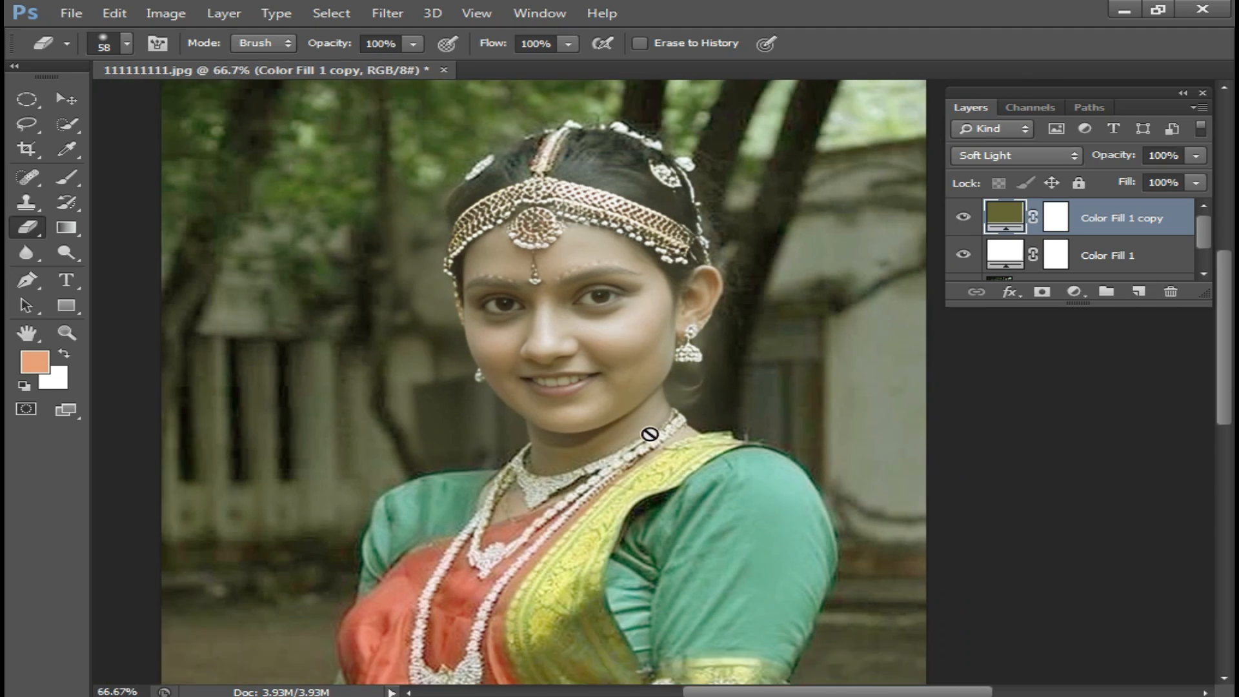
{"action": "scroll", "coordinate": [620, 461], "scroll_direction": "down", "scroll_amount": 1}
{"action": "scroll", "coordinate": [626, 419], "scroll_direction": "down", "scroll_amount": 2}
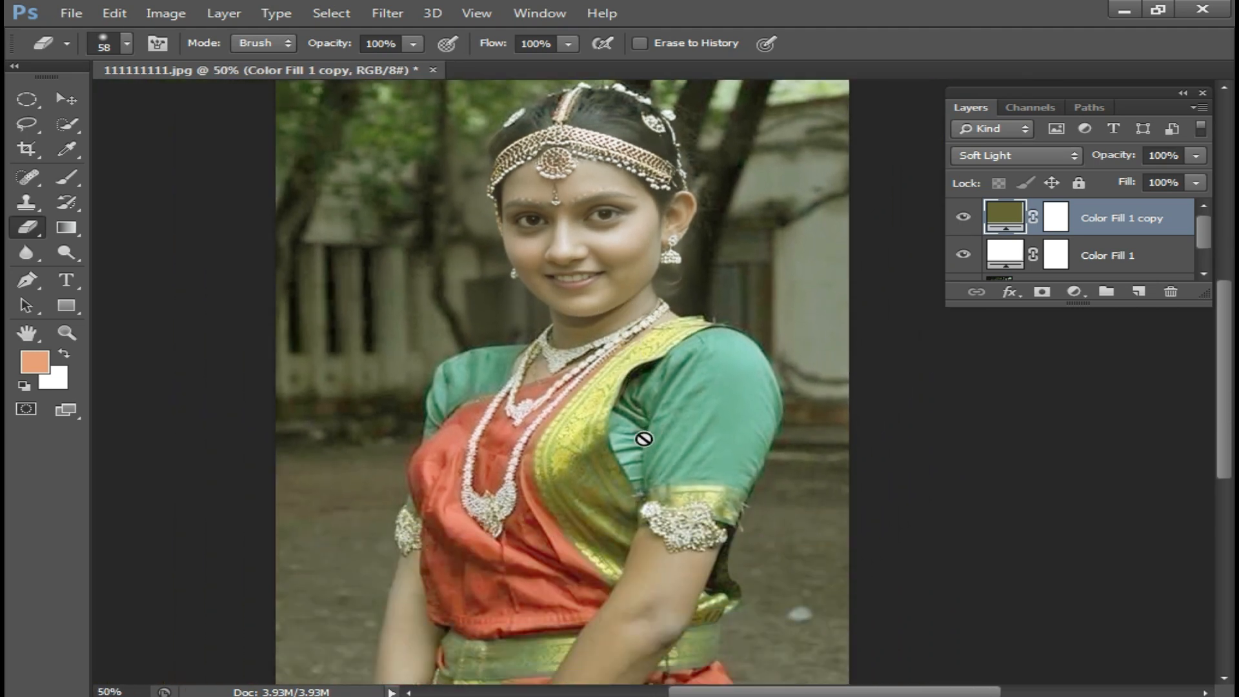
{"action": "scroll", "coordinate": [644, 439], "scroll_direction": "down", "scroll_amount": 2}
{"action": "scroll", "coordinate": [800, 435], "scroll_direction": "up", "scroll_amount": 2}
{"action": "left_click_drag", "start_coordinate": [1204, 300], "coordinate": [1206, 453]}
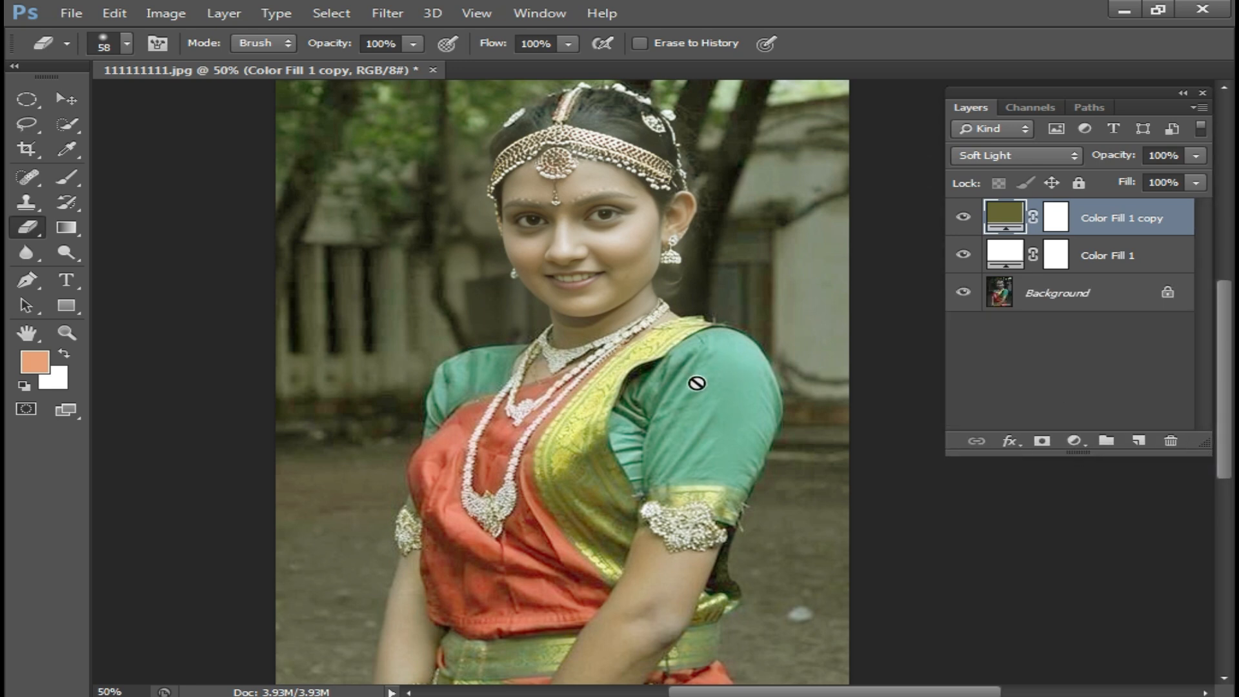
{"action": "scroll", "coordinate": [696, 379], "scroll_direction": "up", "scroll_amount": 5}
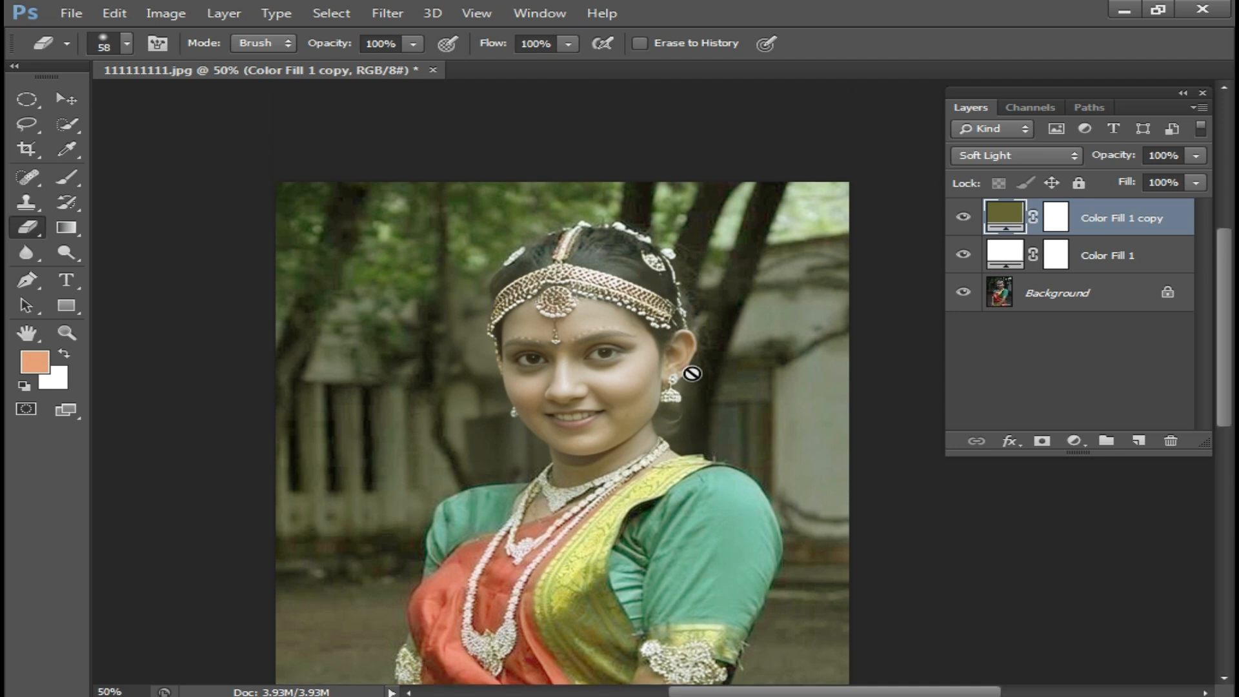
{"action": "scroll", "coordinate": [692, 373], "scroll_direction": "down", "scroll_amount": 6}
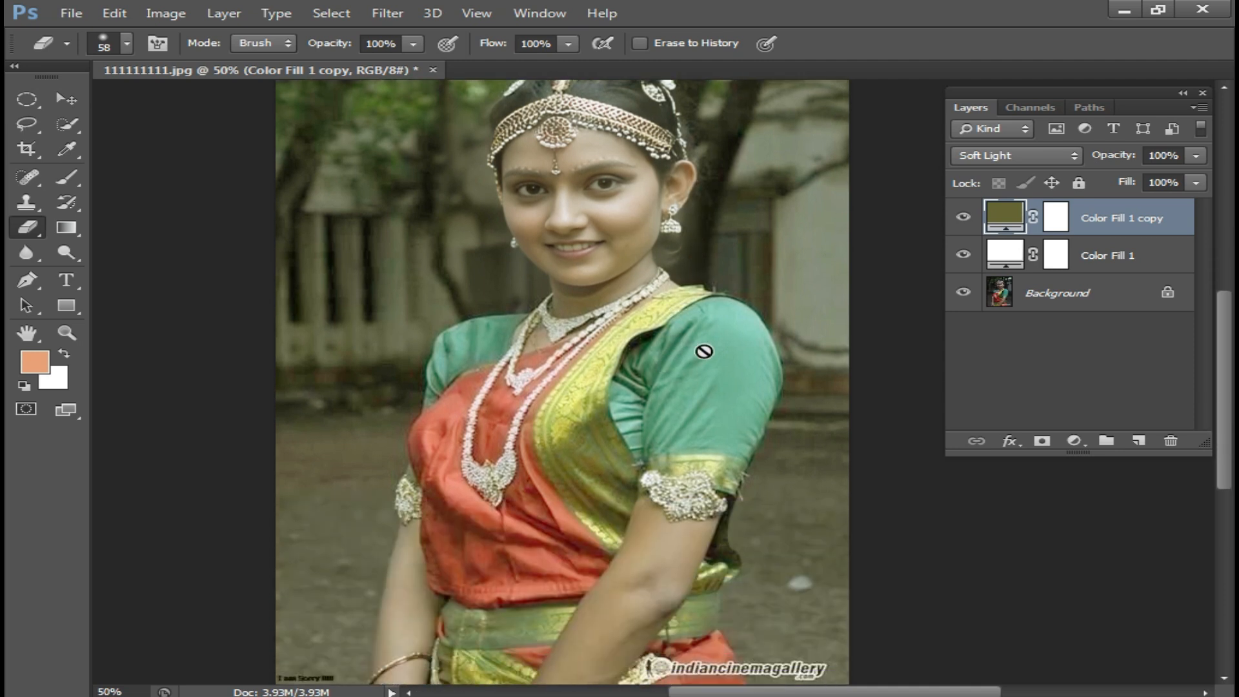
{"action": "left_click", "coordinate": [669, 288]}
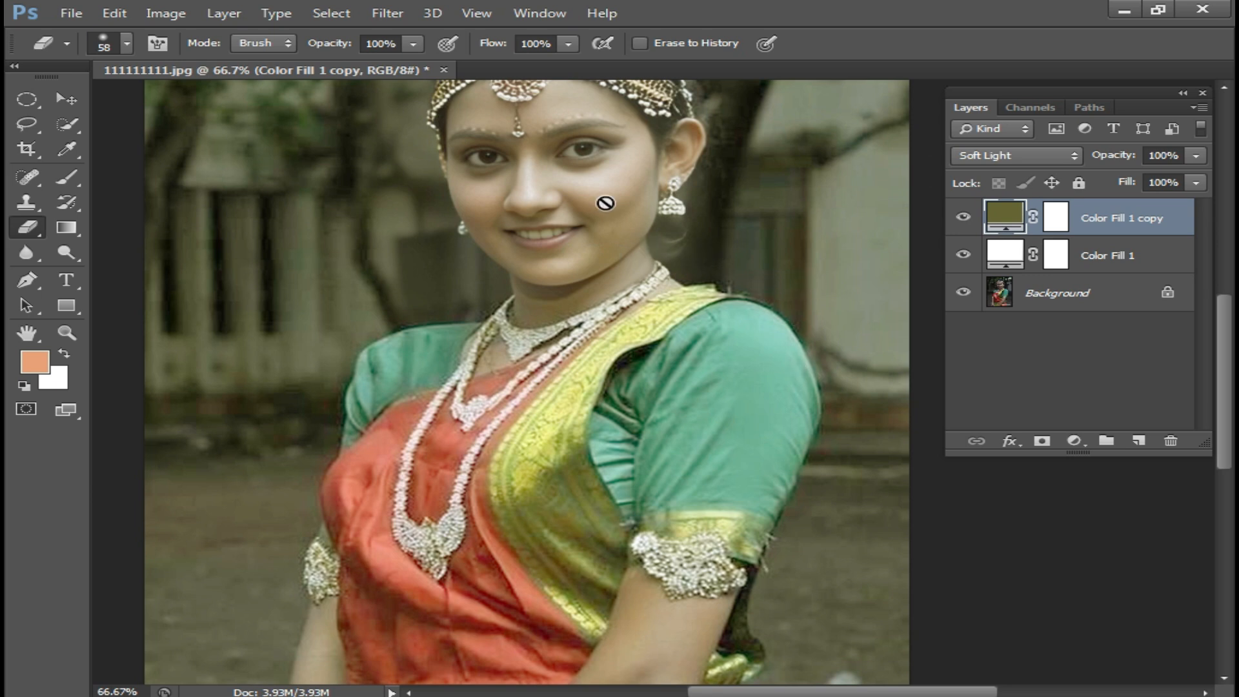
Close the dancer photo without saving and open the portrait IMG_5419a.jpg.
{"action": "left_click", "coordinate": [444, 70]}
{"action": "left_click", "coordinate": [628, 282]}
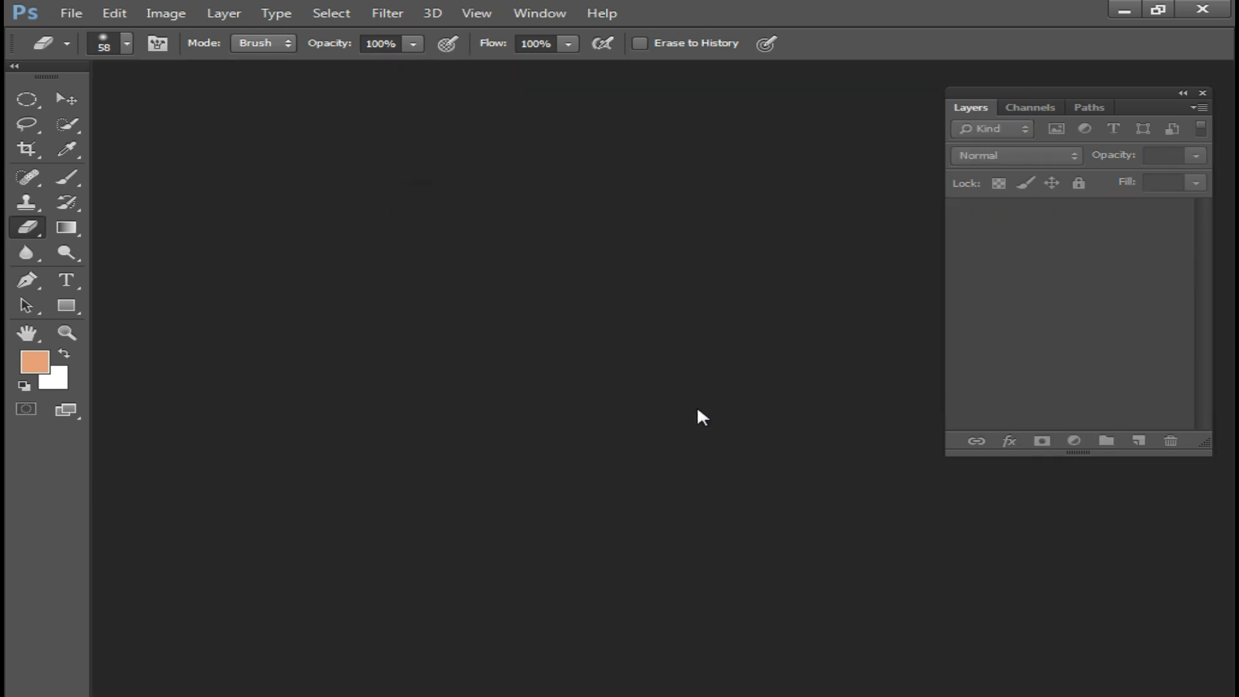
{"action": "double_click", "coordinate": [694, 405]}
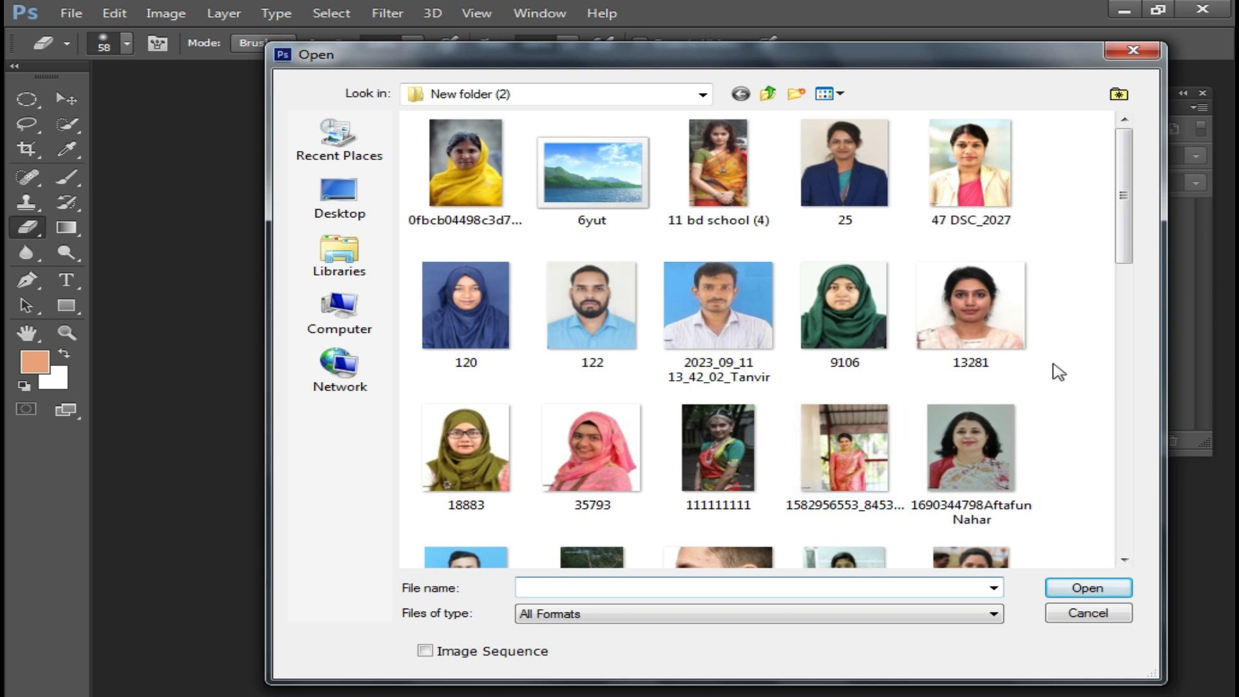
{"action": "scroll", "coordinate": [897, 394], "scroll_direction": "down", "scroll_amount": 3}
{"action": "scroll", "coordinate": [891, 398], "scroll_direction": "down", "scroll_amount": 6}
{"action": "double_click", "coordinate": [590, 375]}
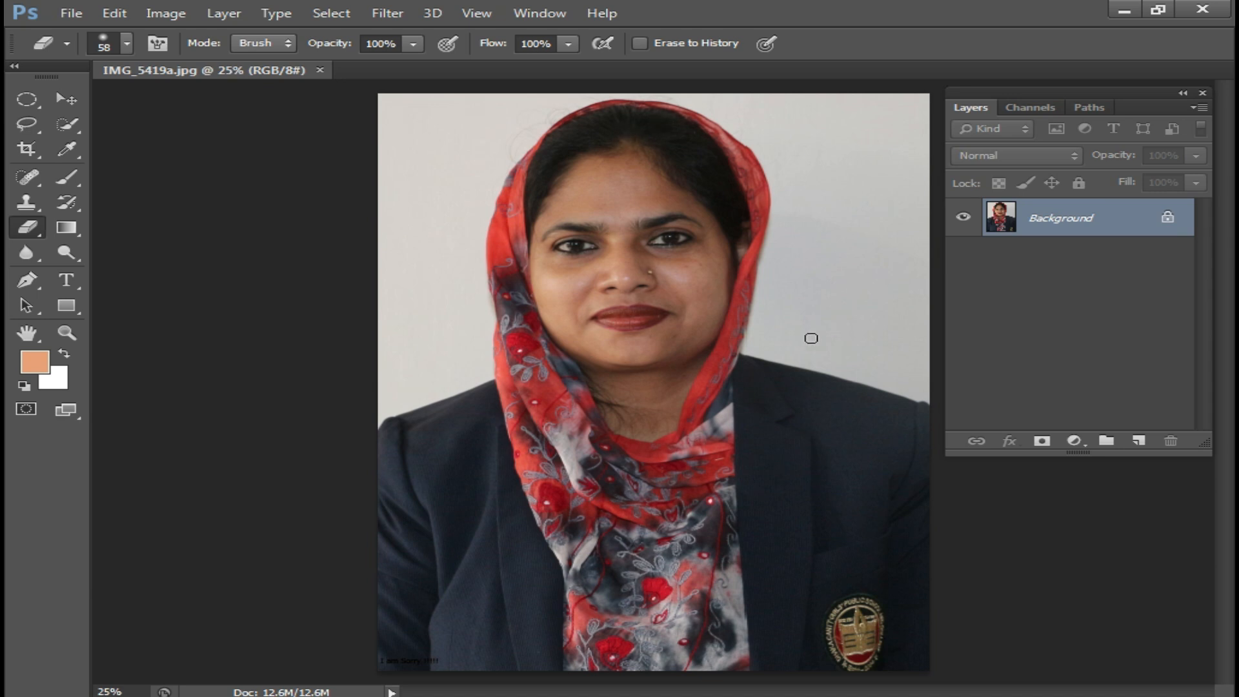
Run the recorded brightening action on the portrait and float its document in its own window.
{"action": "key", "text": "F2"}
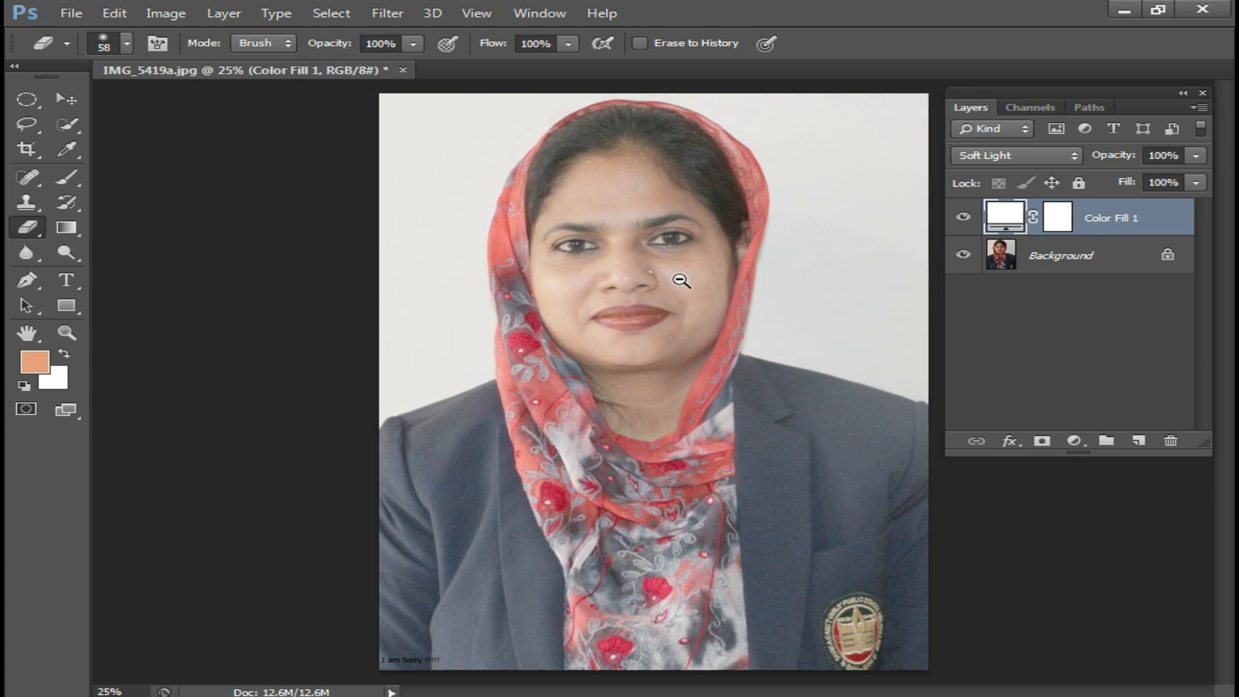
{"action": "key", "text": "ctrl+minus"}
{"action": "left_click_drag", "start_coordinate": [336, 71], "coordinate": [481, 142]}
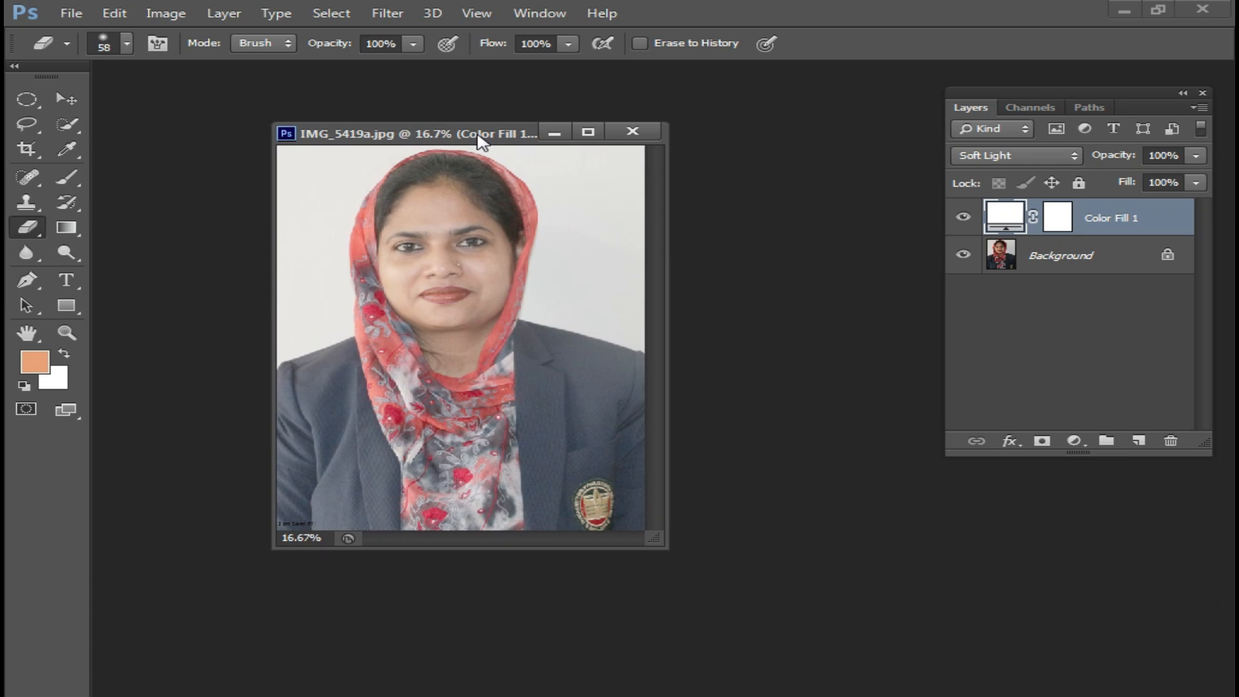
{"action": "left_click", "coordinate": [486, 305], "text": "alt"}
Set the Crop tool to a width of 40 mm and a height of 50 mm.
{"action": "key", "text": "c"}
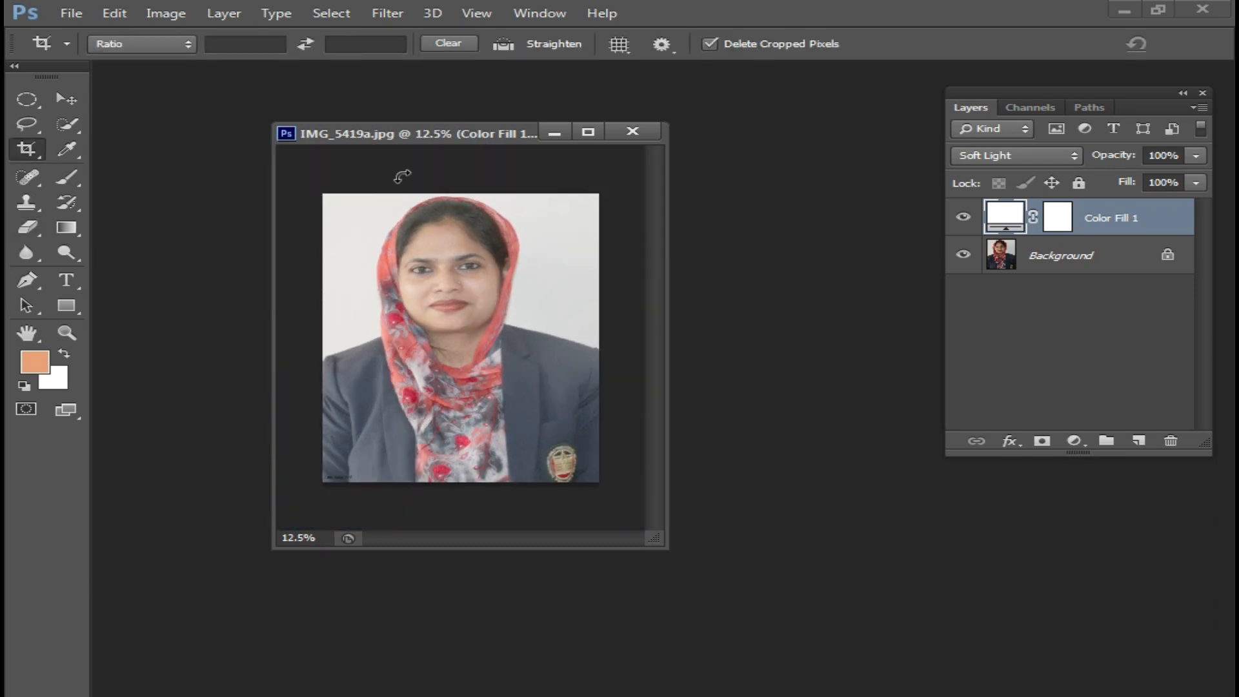
{"action": "left_click", "coordinate": [66, 45]}
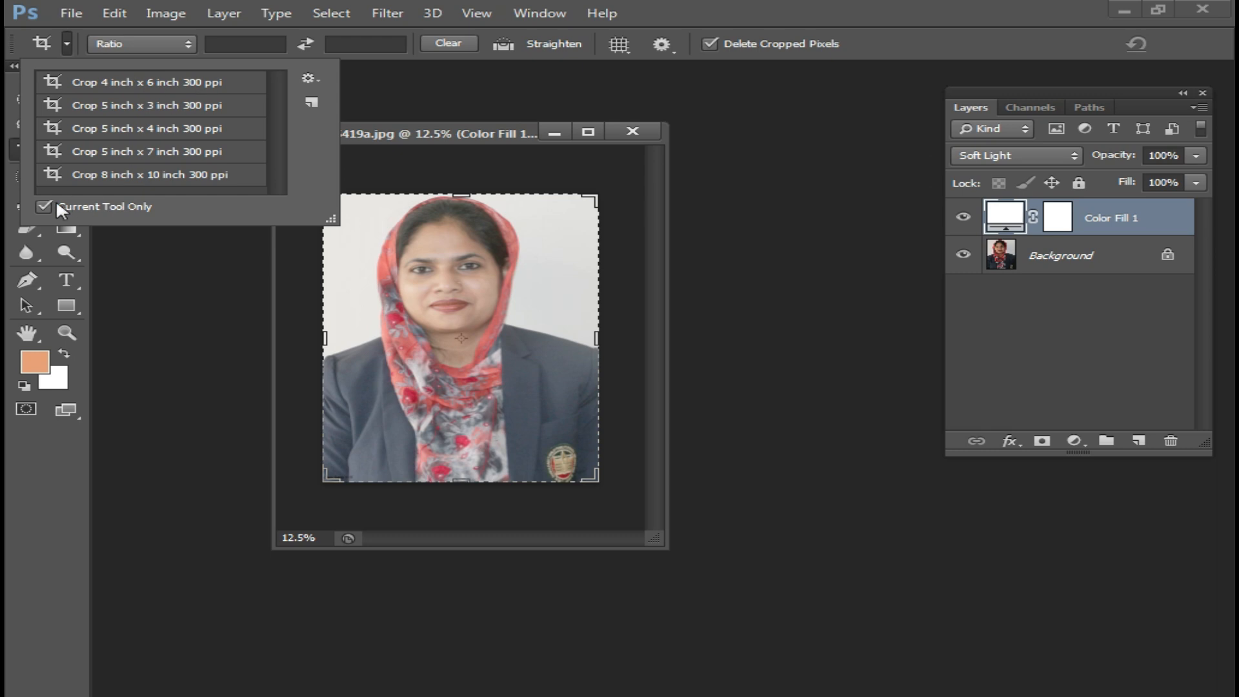
{"action": "left_click", "coordinate": [231, 43]}
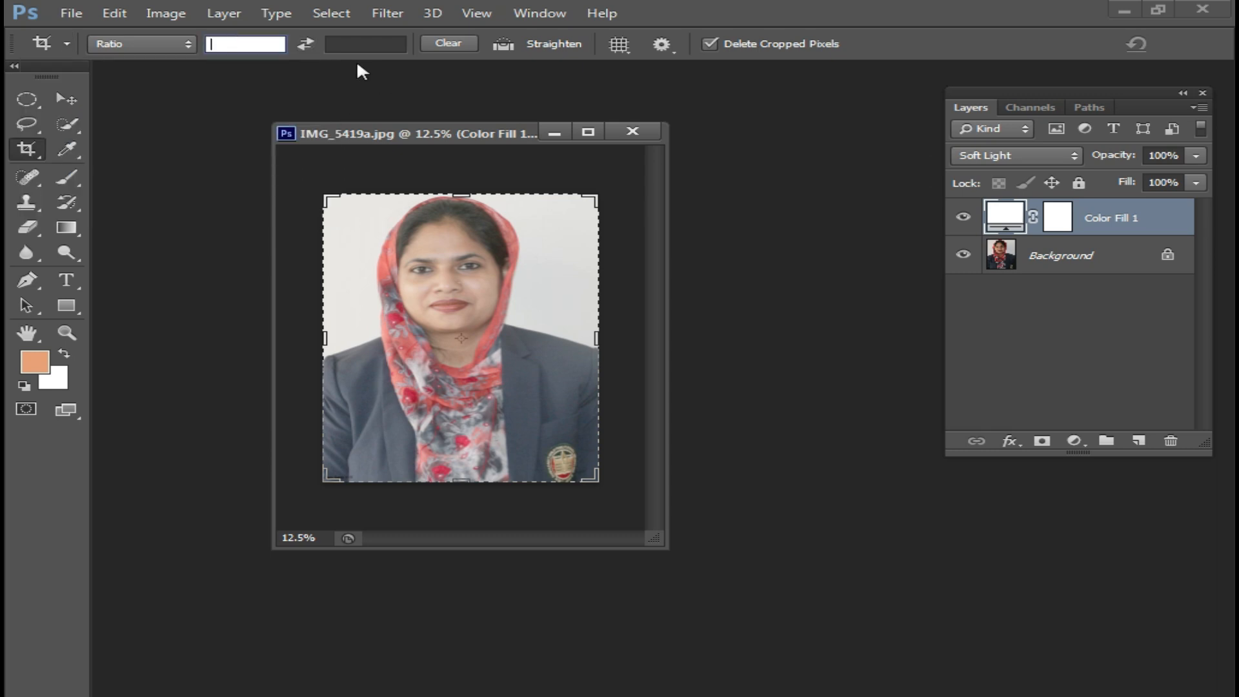
{"action": "type", "text": "40"}
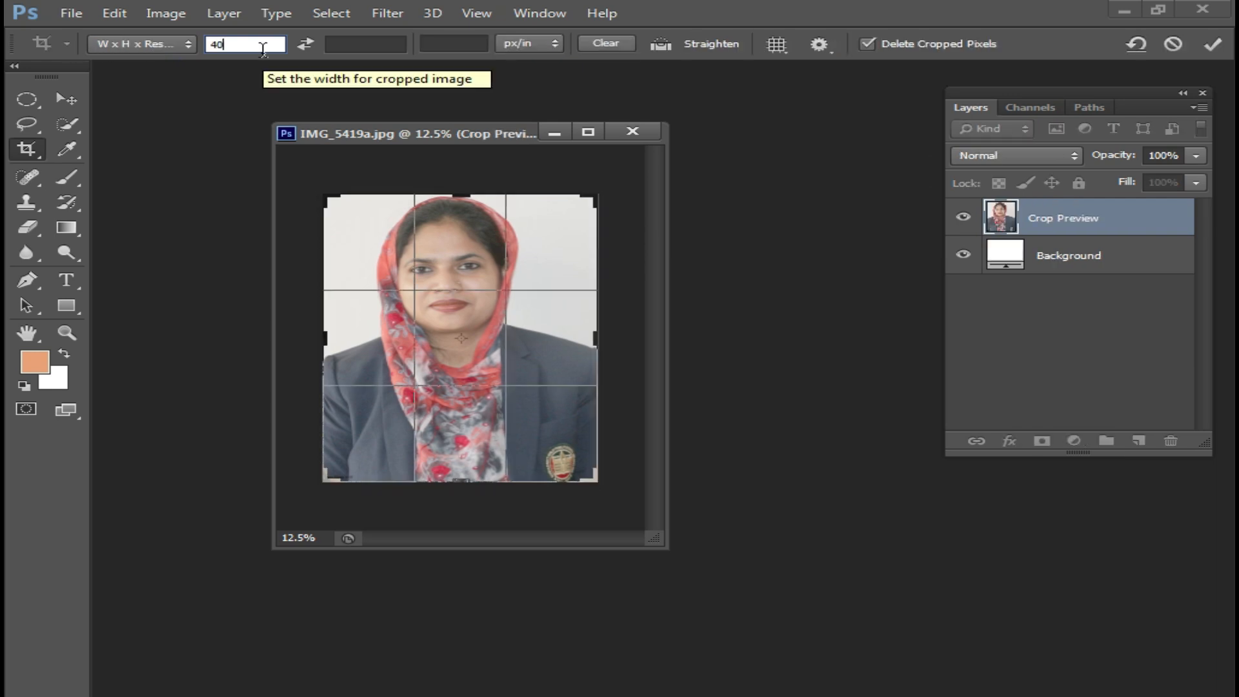
{"action": "type", "text": " mm"}
{"action": "key", "text": "Tab"}
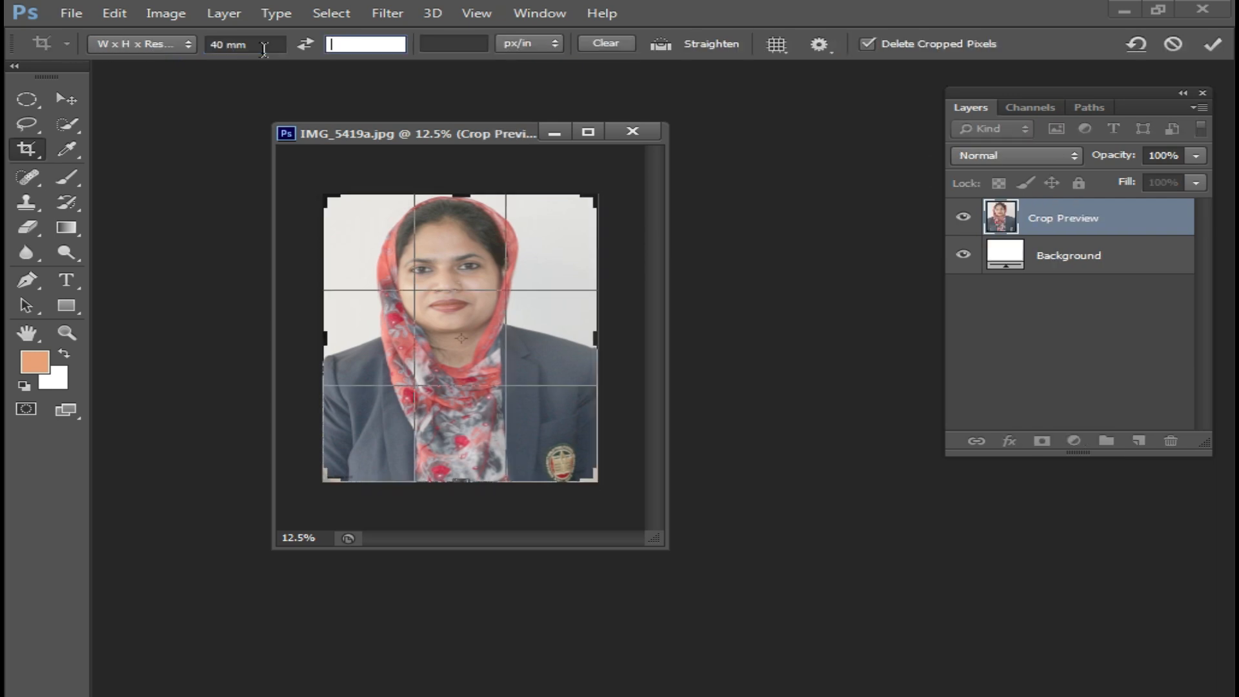
{"action": "type", "text": "50 mm"}
{"action": "key", "text": "Tab"}
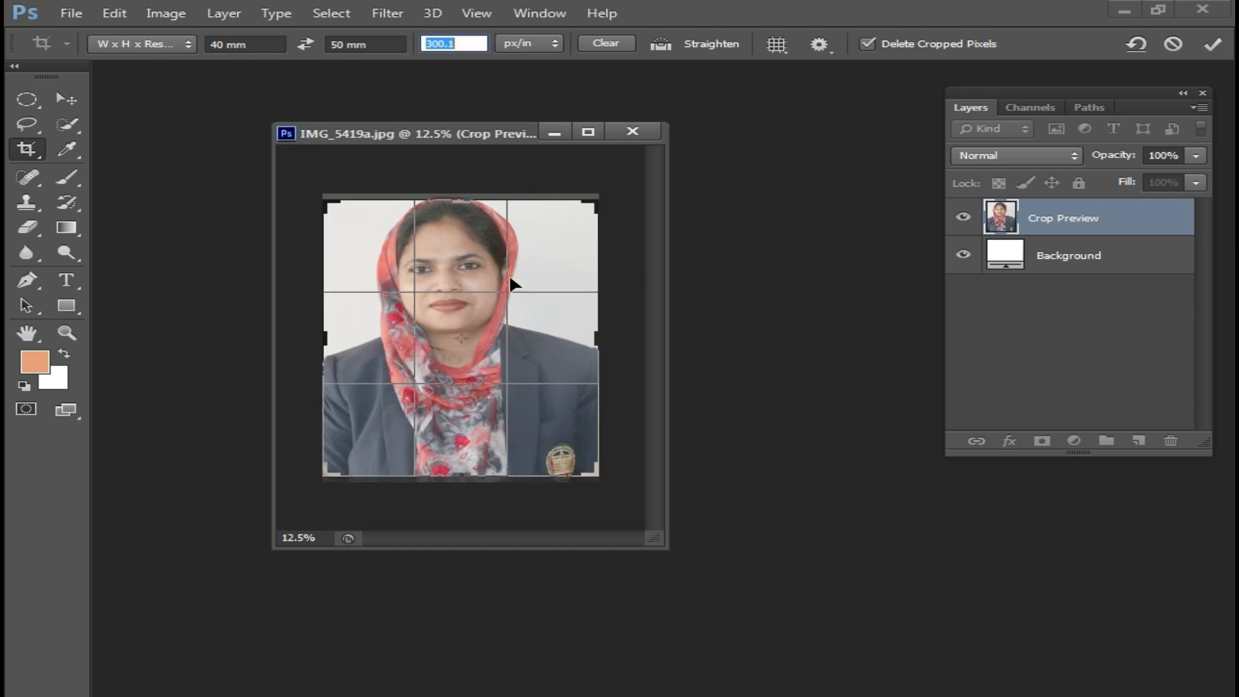
Set the crop resolution to 300.23 px/in, frame the head and shoulders, and apply the crop.
{"action": "left_click_drag", "start_coordinate": [521, 225], "coordinate": [521, 213]}
{"action": "left_click", "coordinate": [461, 43]}
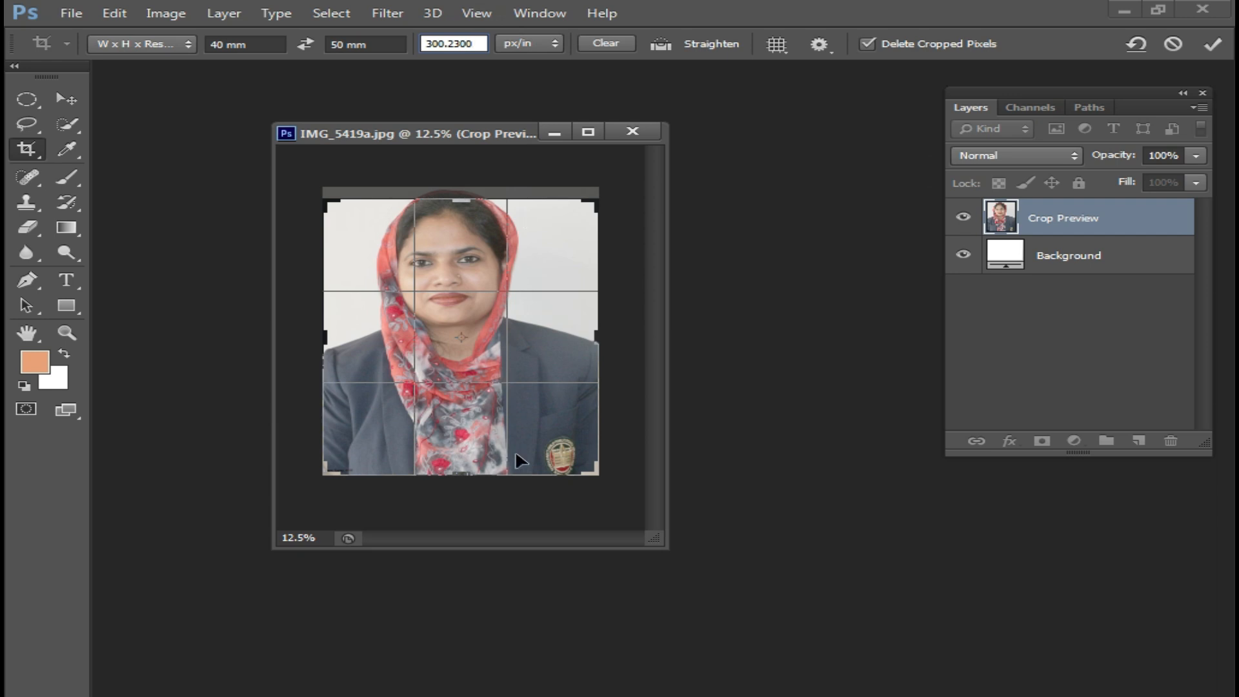
{"action": "mouse_move", "coordinate": [591, 466]}
{"action": "left_mouse_down"}
{"action": "mouse_move", "coordinate": [562, 447]}
{"action": "mouse_move", "coordinate": [578, 459]}
{"action": "left_mouse_up"}
{"action": "mouse_move", "coordinate": [464, 390]}
{"action": "left_mouse_down"}
{"action": "mouse_move", "coordinate": [449, 421]}
{"action": "mouse_move", "coordinate": [447, 404]}
{"action": "left_mouse_up"}
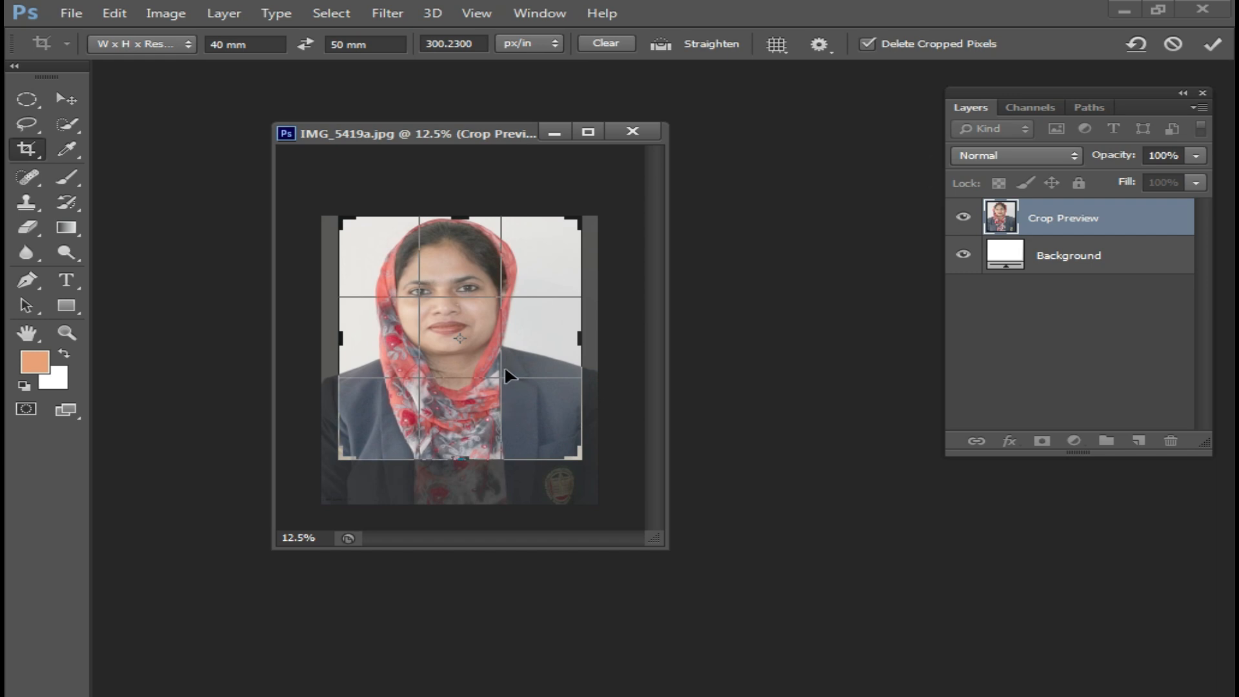
{"action": "key", "text": "Return"}
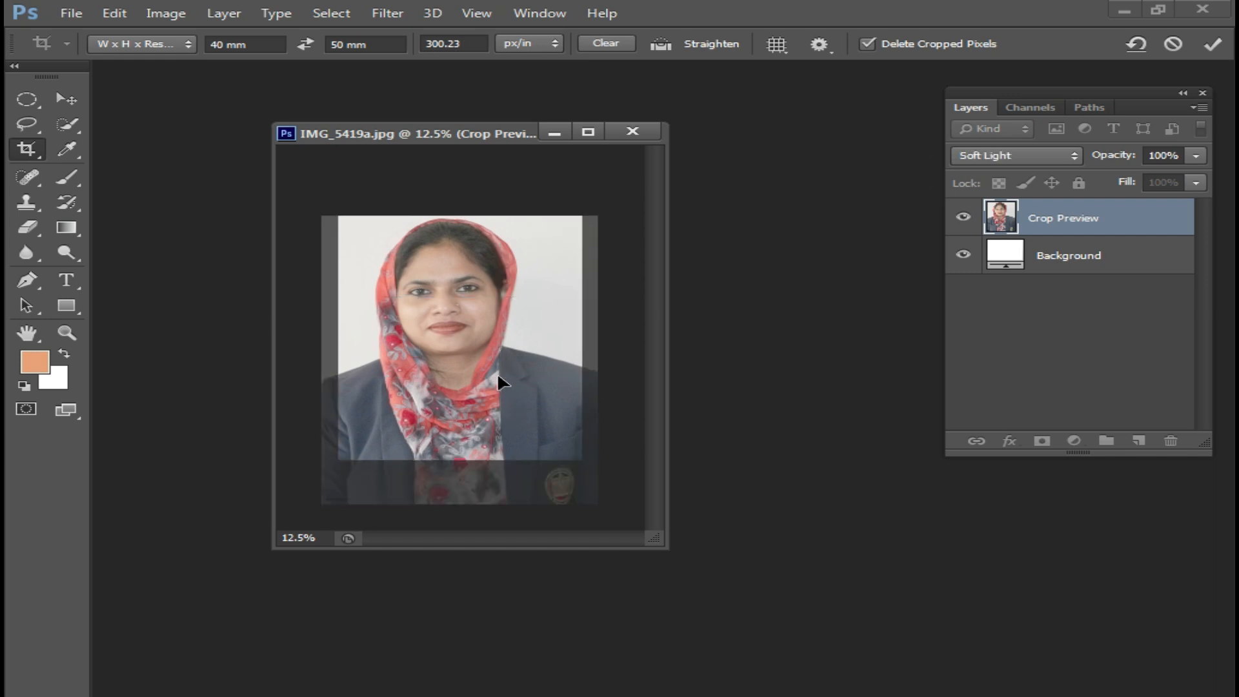
Merge the Color Fill 1 layer into the Background of the cropped portrait.
{"action": "left_click", "coordinate": [496, 365], "text": "ctrl"}
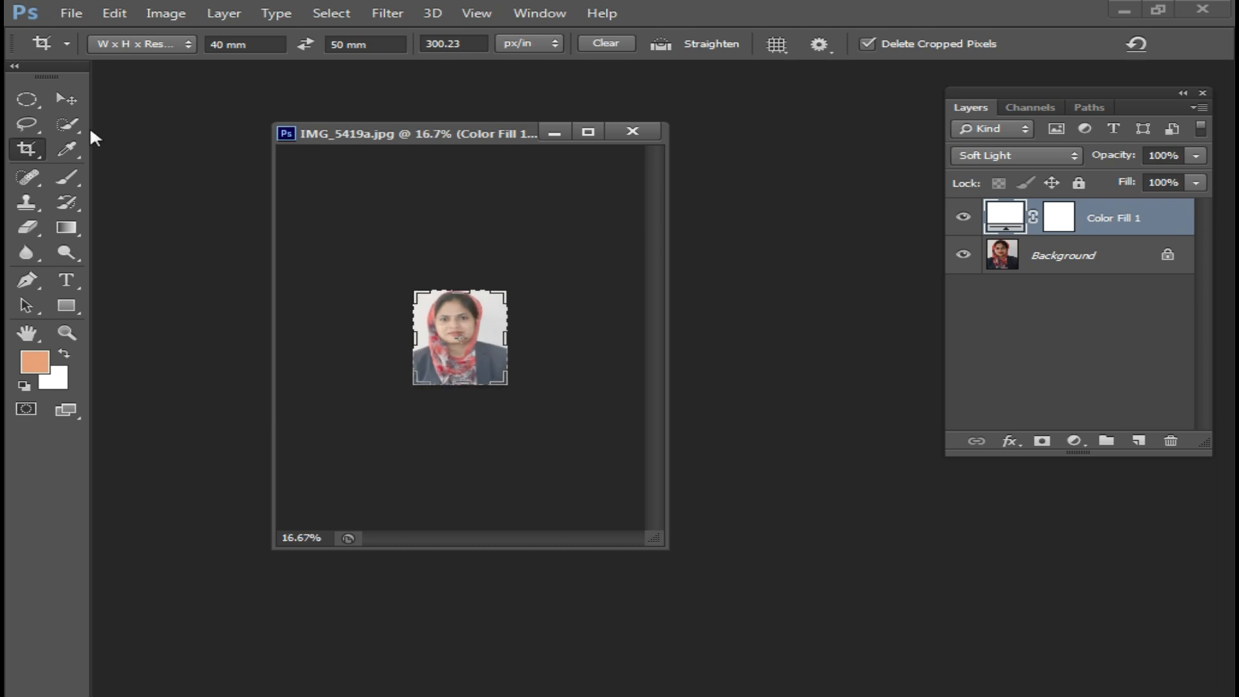
{"action": "left_click", "coordinate": [66, 99]}
{"action": "left_click", "coordinate": [469, 335], "text": "ctrl"}
{"action": "left_click", "coordinate": [469, 334], "text": "ctrl"}
{"action": "left_click", "coordinate": [469, 334], "text": "ctrl"}
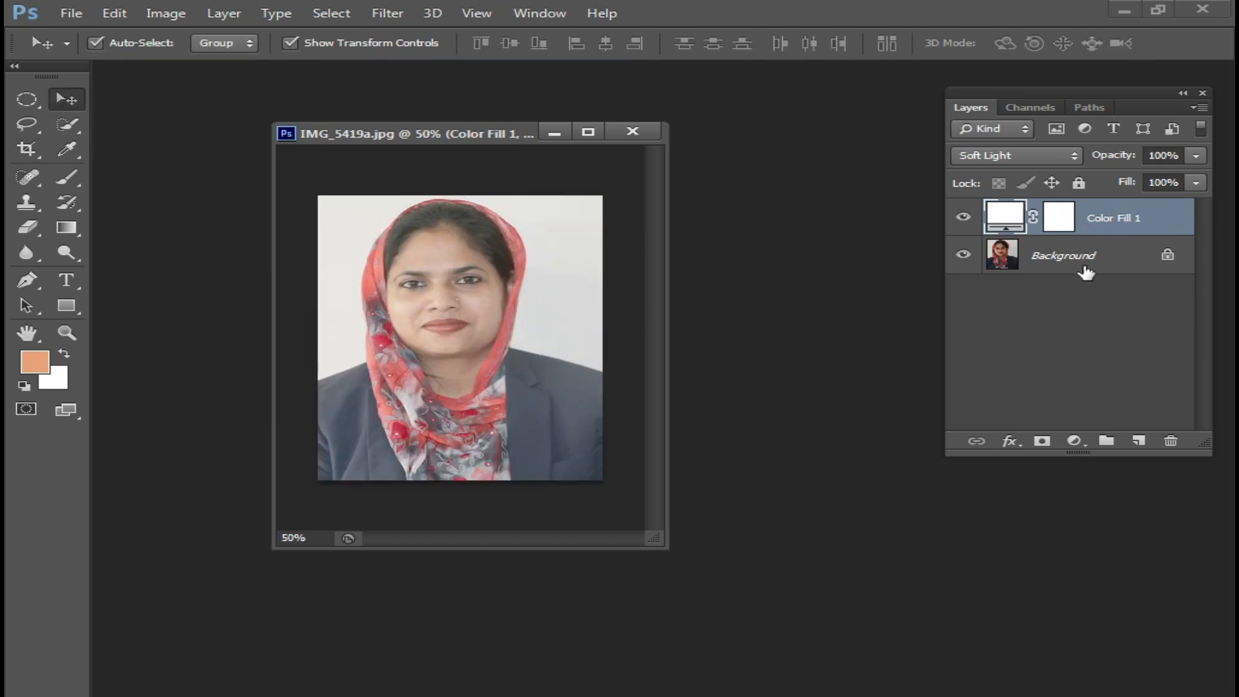
{"action": "key", "text": "Delete"}
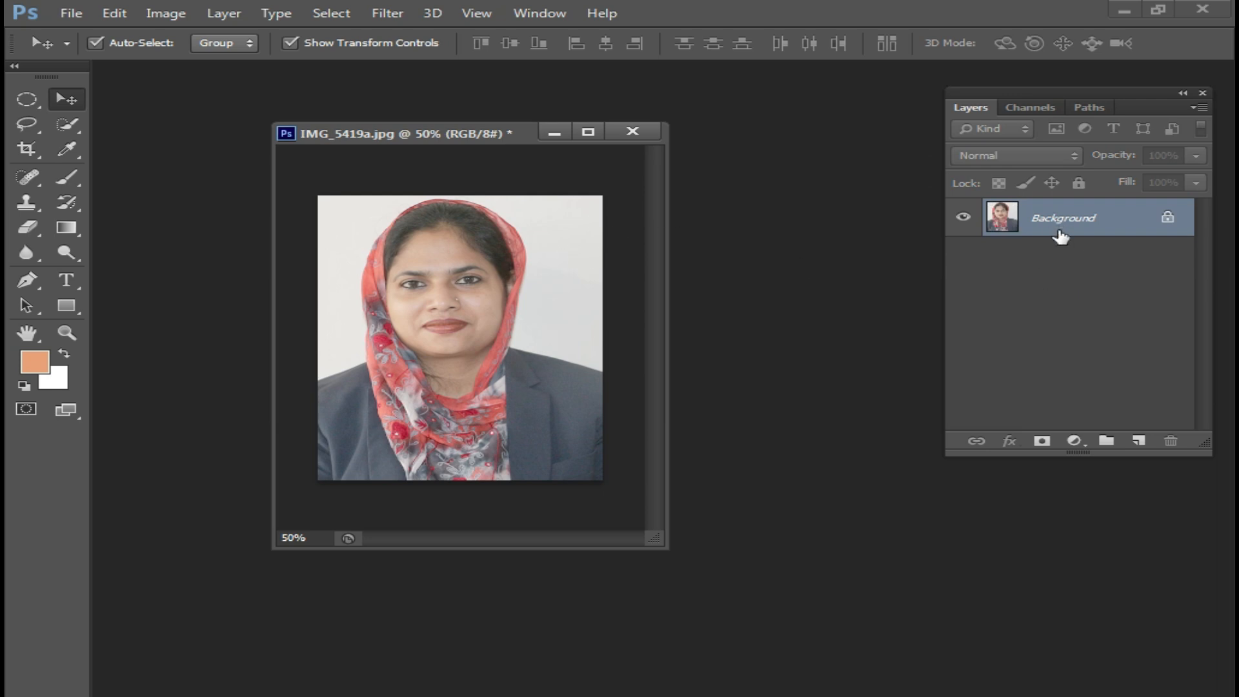
Create a new blank white document and copy the cropped portrait into it with the Move tool.
{"action": "left_click_drag", "start_coordinate": [501, 136], "coordinate": [464, 136]}
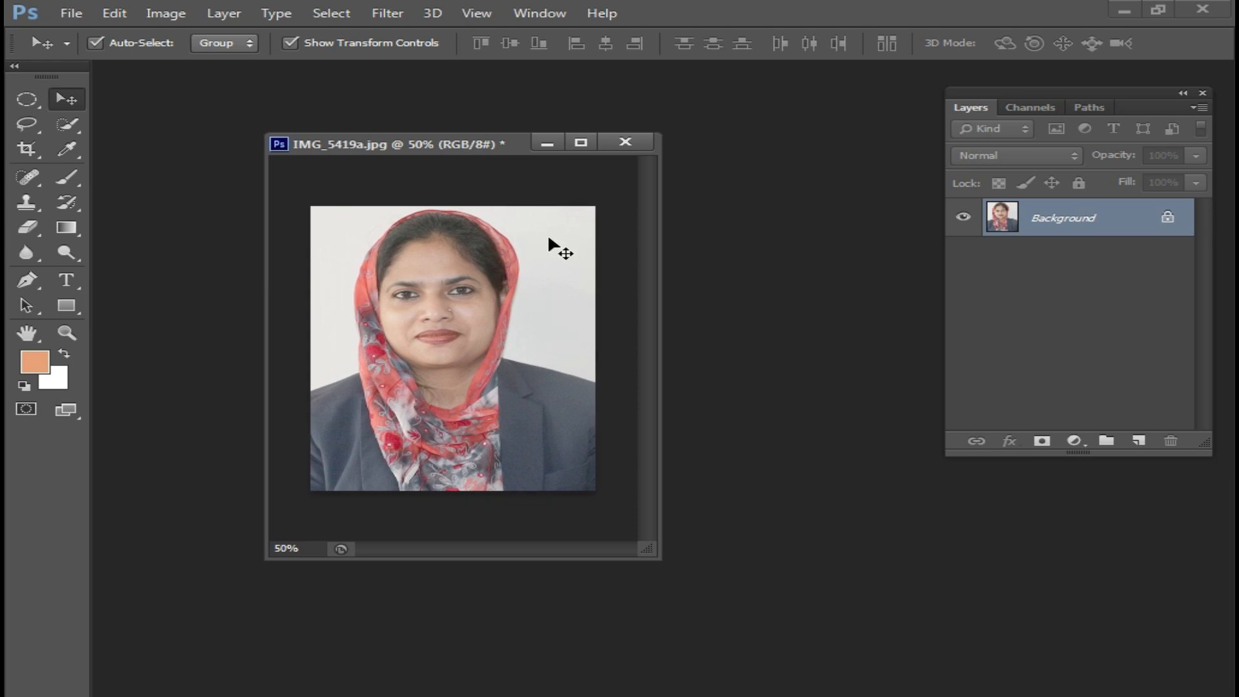
{"action": "key", "text": "ctrl+n"}
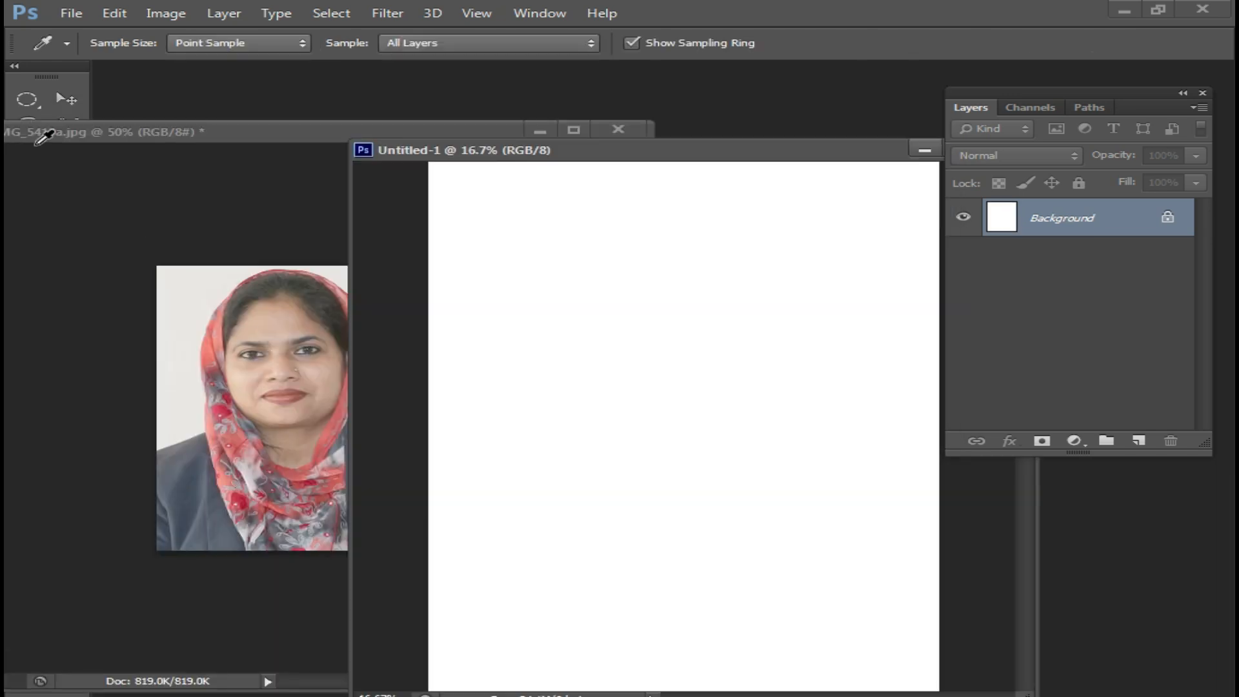
{"action": "left_click", "coordinate": [177, 131]}
{"action": "left_click", "coordinate": [72, 99]}
{"action": "left_click_drag", "start_coordinate": [307, 365], "coordinate": [788, 338]}
Lay out four copies of the portrait in an evenly spaced row near the top of the blank sheet.
{"action": "key", "text": "ctrl+t"}
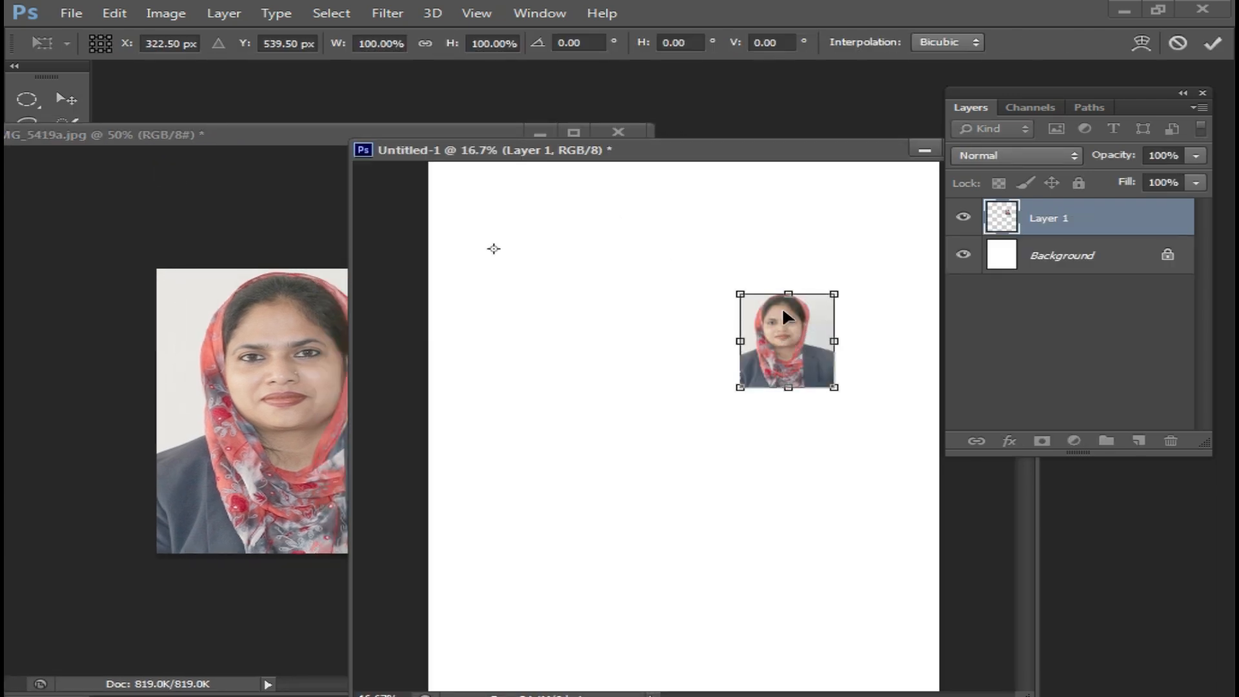
{"action": "left_click_drag", "start_coordinate": [795, 381], "coordinate": [841, 281]}
{"action": "key", "text": "Return"}
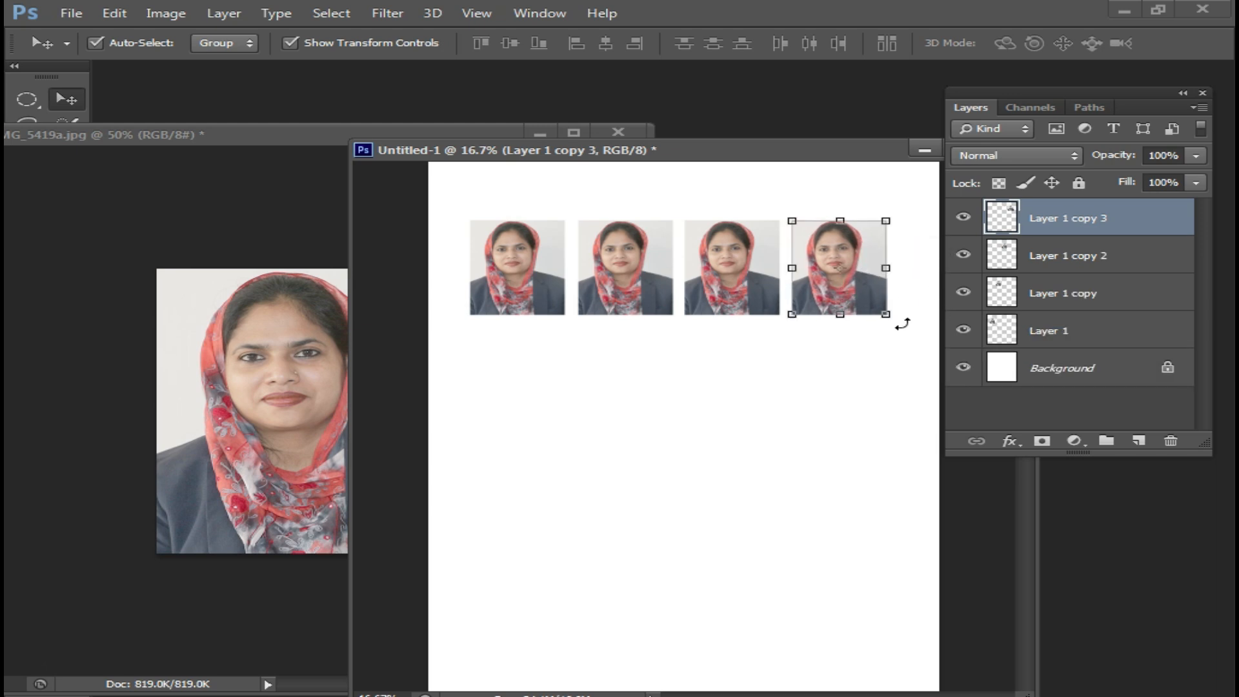
Close the Untitled-1 sheet without saving and bring the IMG_5419a.jpg window fully into view.
{"action": "left_click_drag", "start_coordinate": [810, 155], "coordinate": [698, 197]}
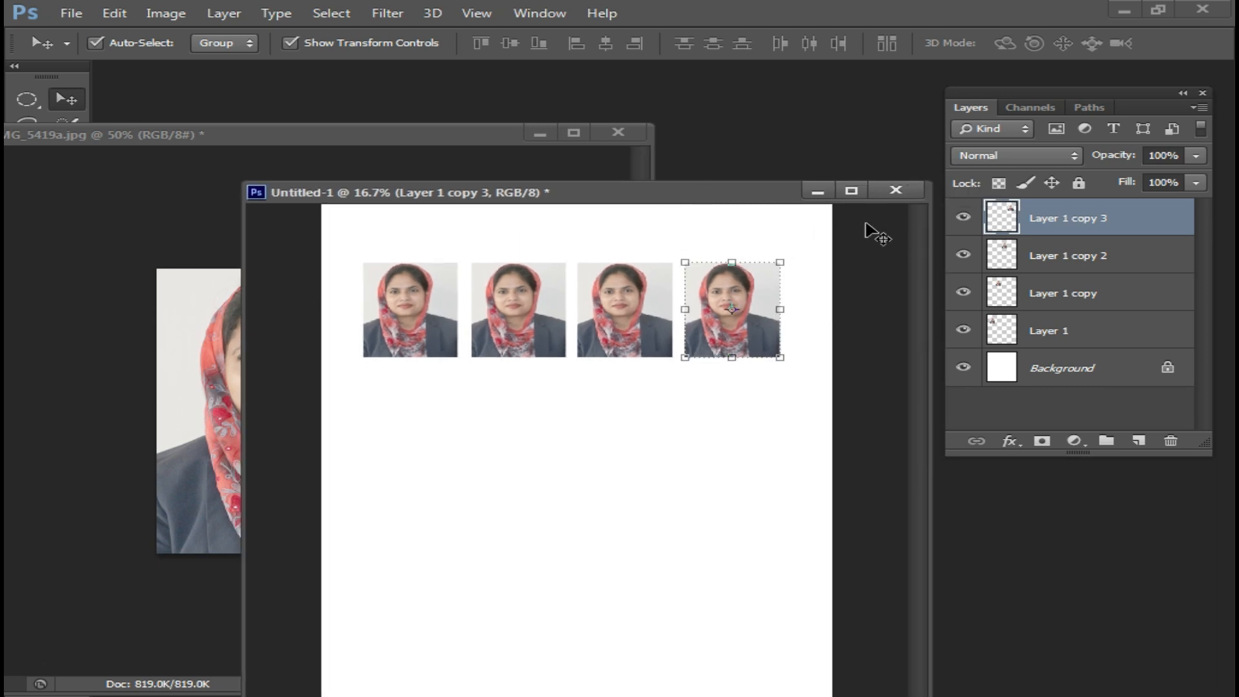
{"action": "left_click", "coordinate": [897, 191]}
{"action": "left_click", "coordinate": [624, 284]}
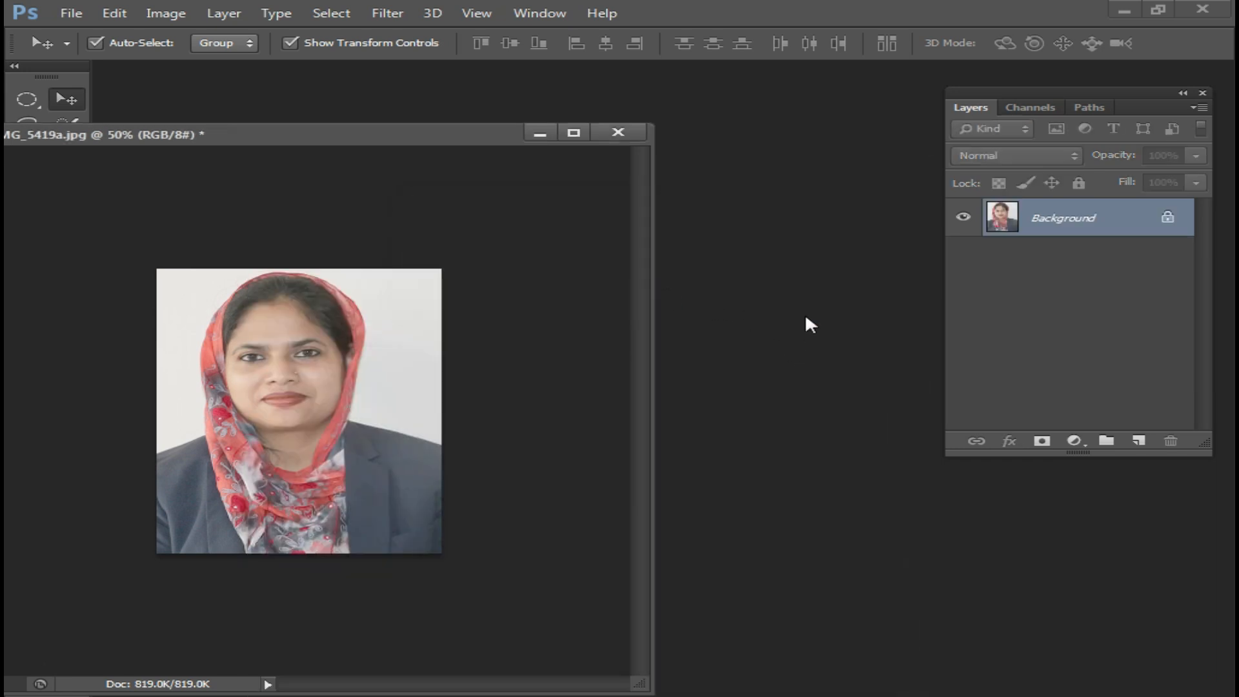
{"action": "left_click_drag", "start_coordinate": [455, 138], "coordinate": [643, 110]}
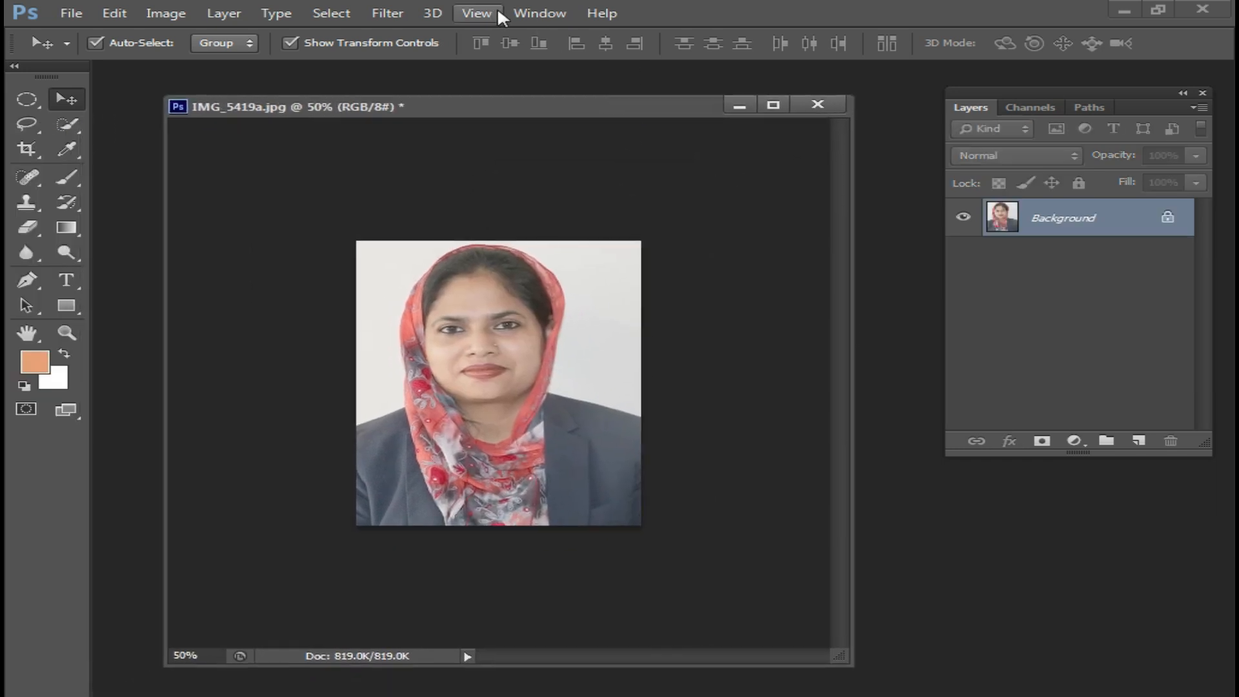
Show the Actions list, collapse Set 1 and create a new action set named Set 2.
{"action": "left_click", "coordinate": [540, 13]}
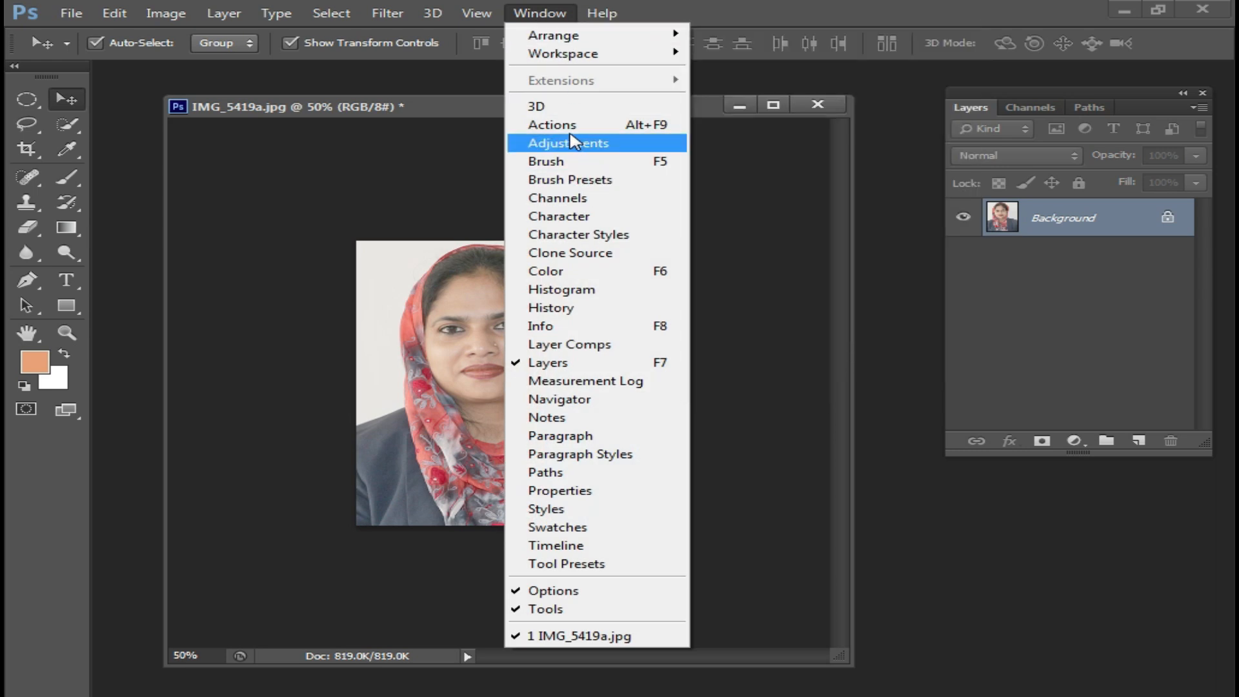
{"action": "left_click", "coordinate": [555, 124]}
{"action": "left_click", "coordinate": [990, 482]}
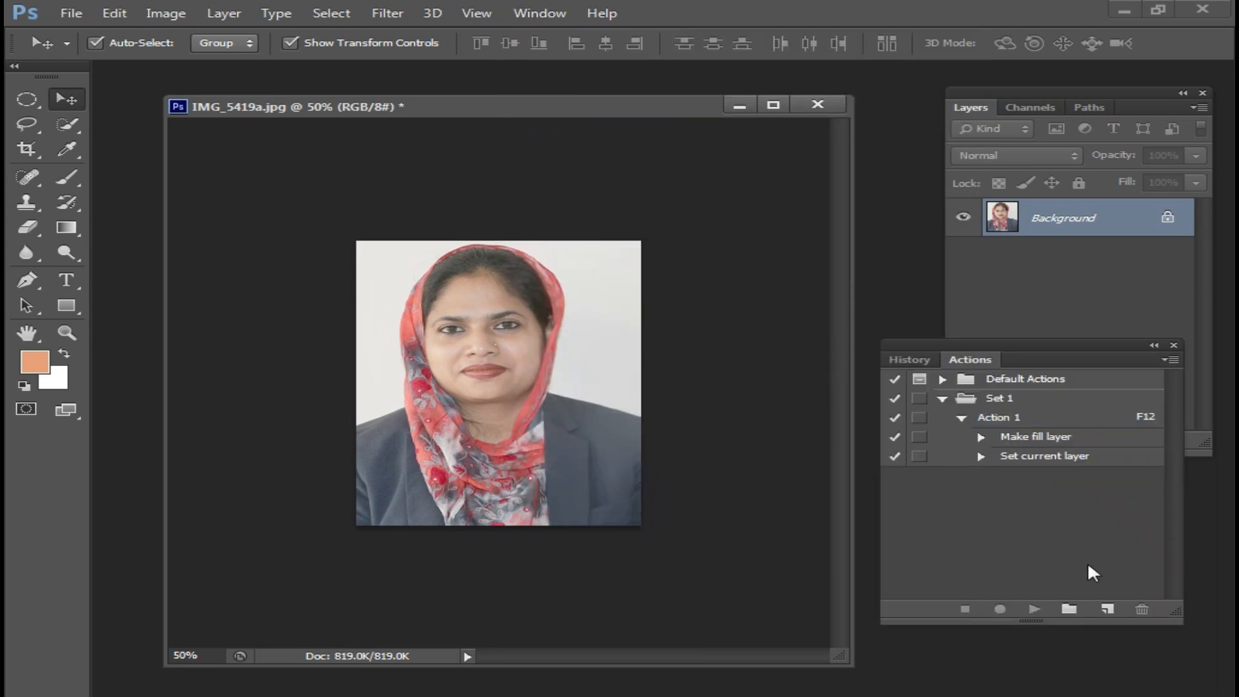
{"action": "left_click", "coordinate": [942, 399]}
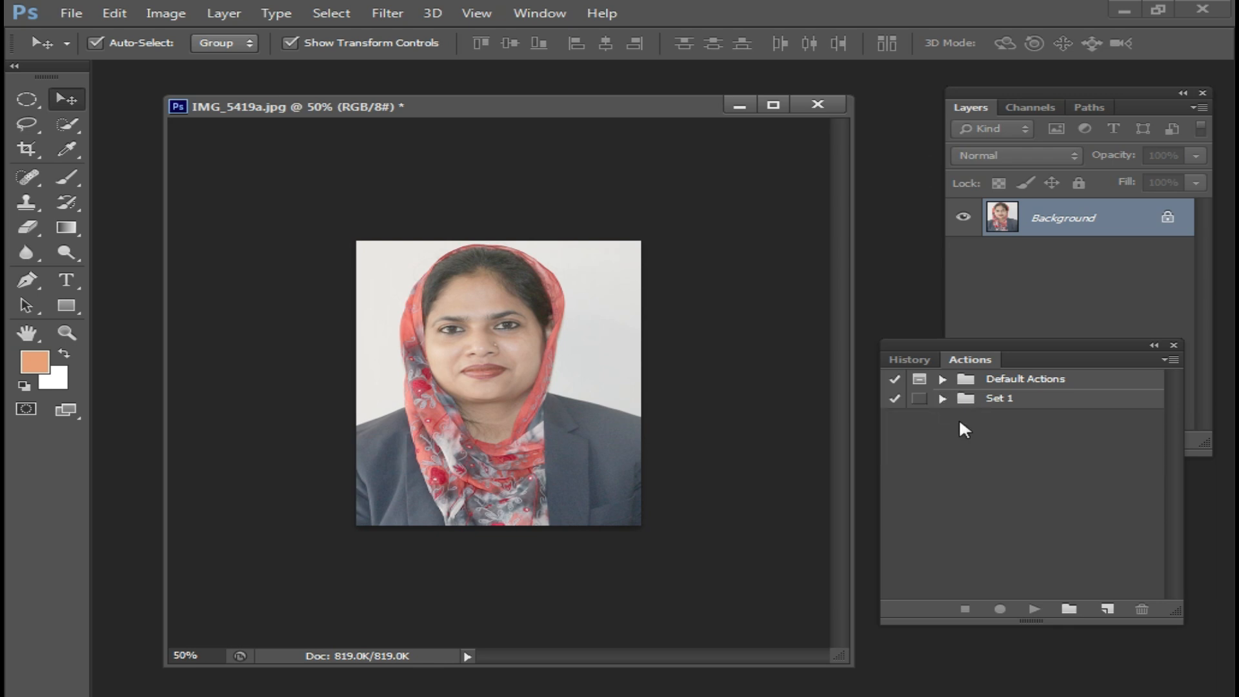
{"action": "left_click", "coordinate": [1069, 609]}
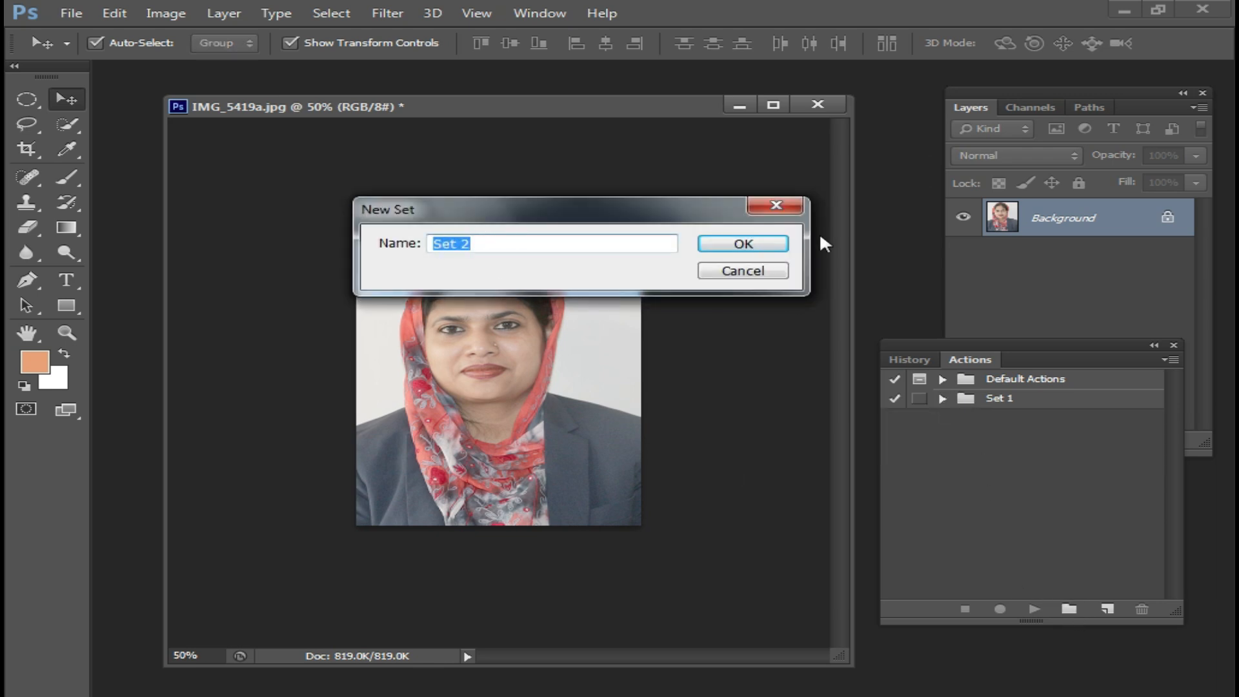
{"action": "left_click", "coordinate": [747, 244]}
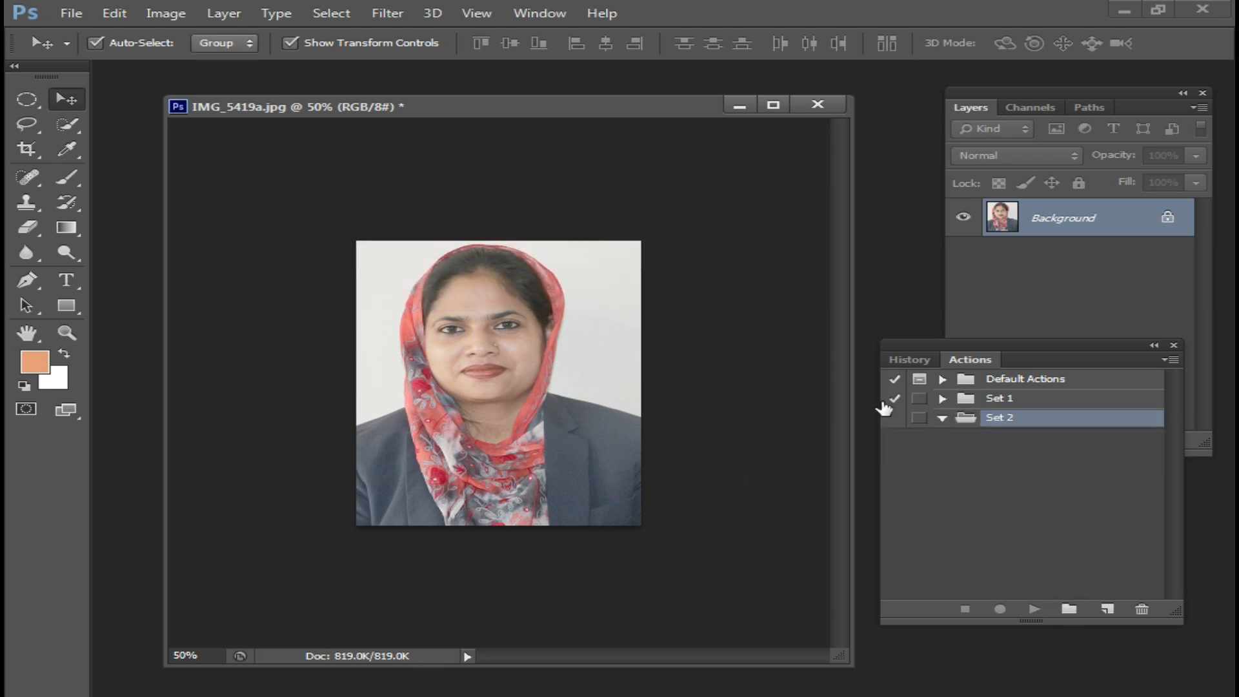
Create Action 2 in Set 2 with F11 as its function key and start recording it.
{"action": "left_click", "coordinate": [1107, 609]}
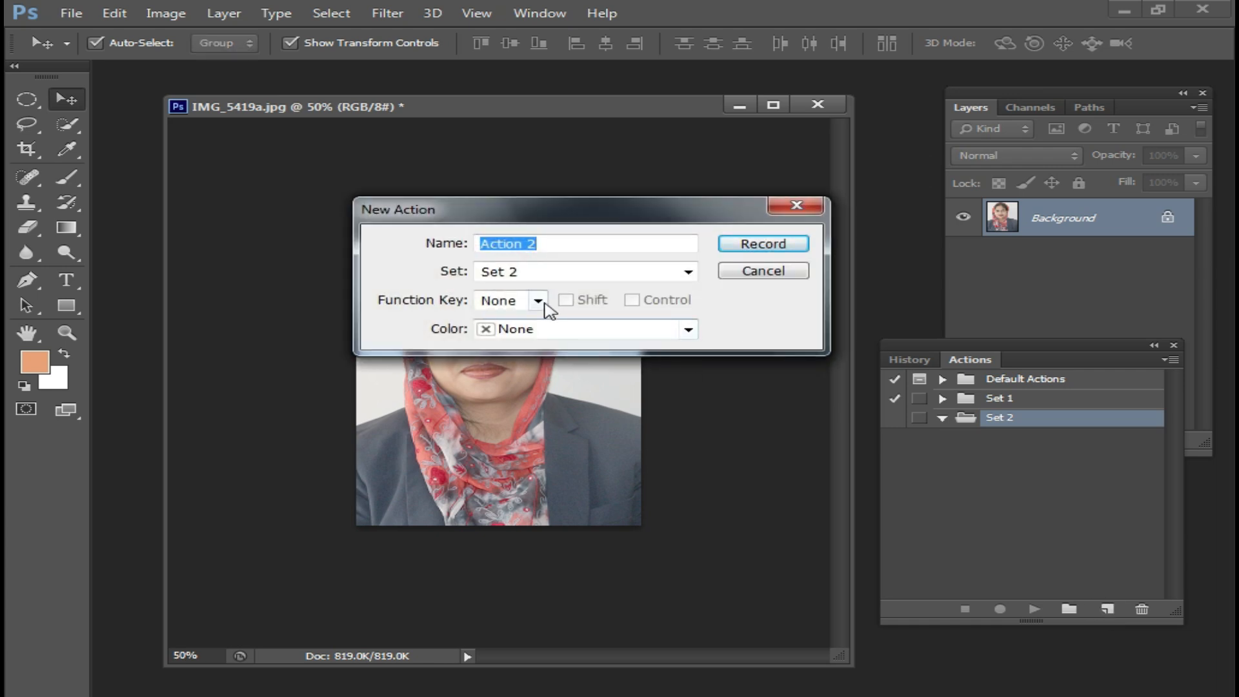
{"action": "left_click", "coordinate": [537, 302]}
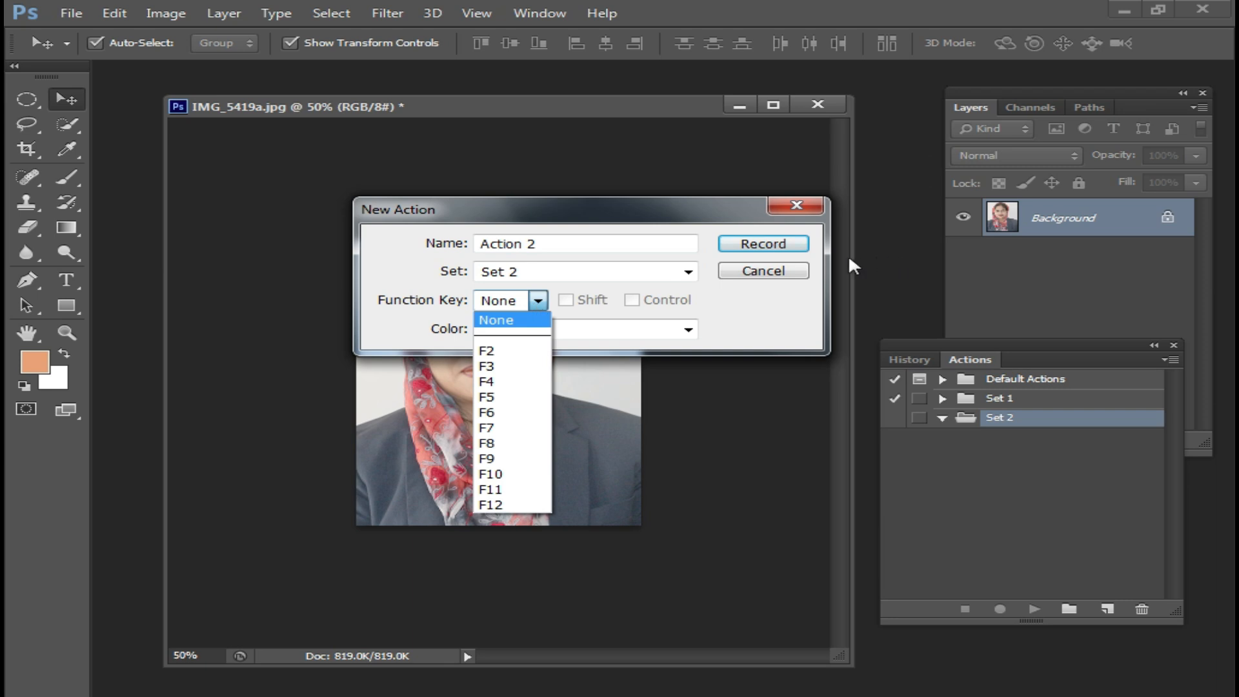
{"action": "left_click", "coordinate": [499, 491]}
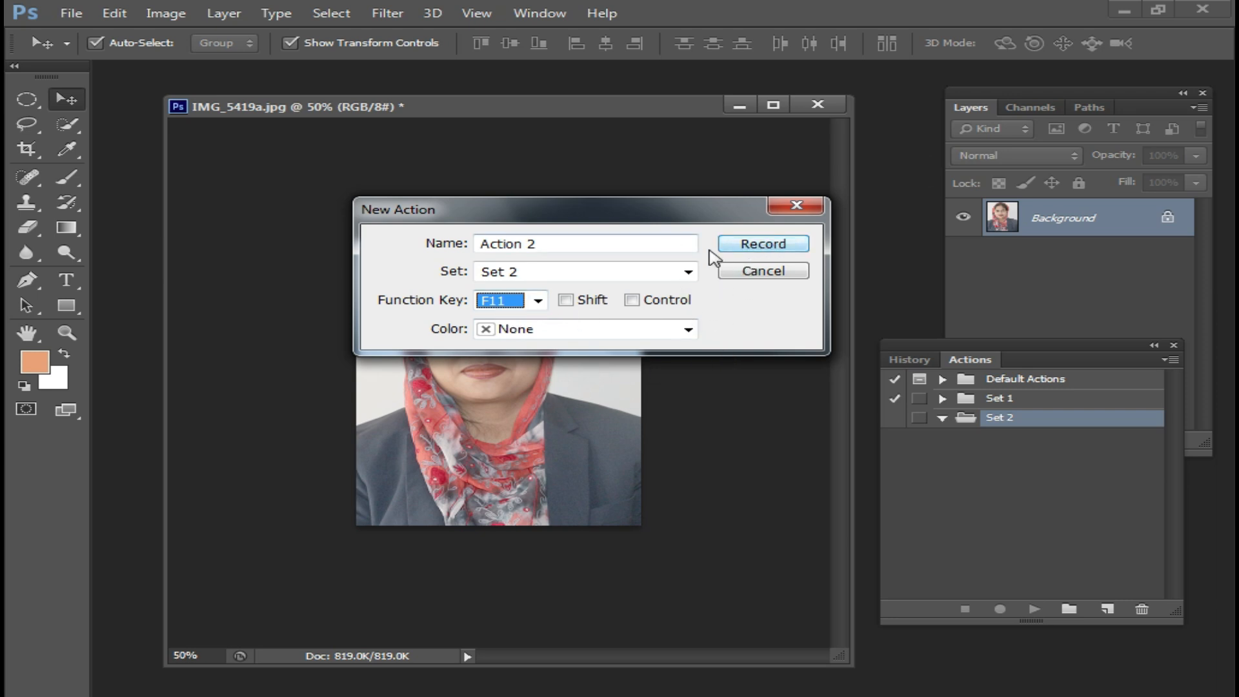
{"action": "left_click", "coordinate": [763, 245]}
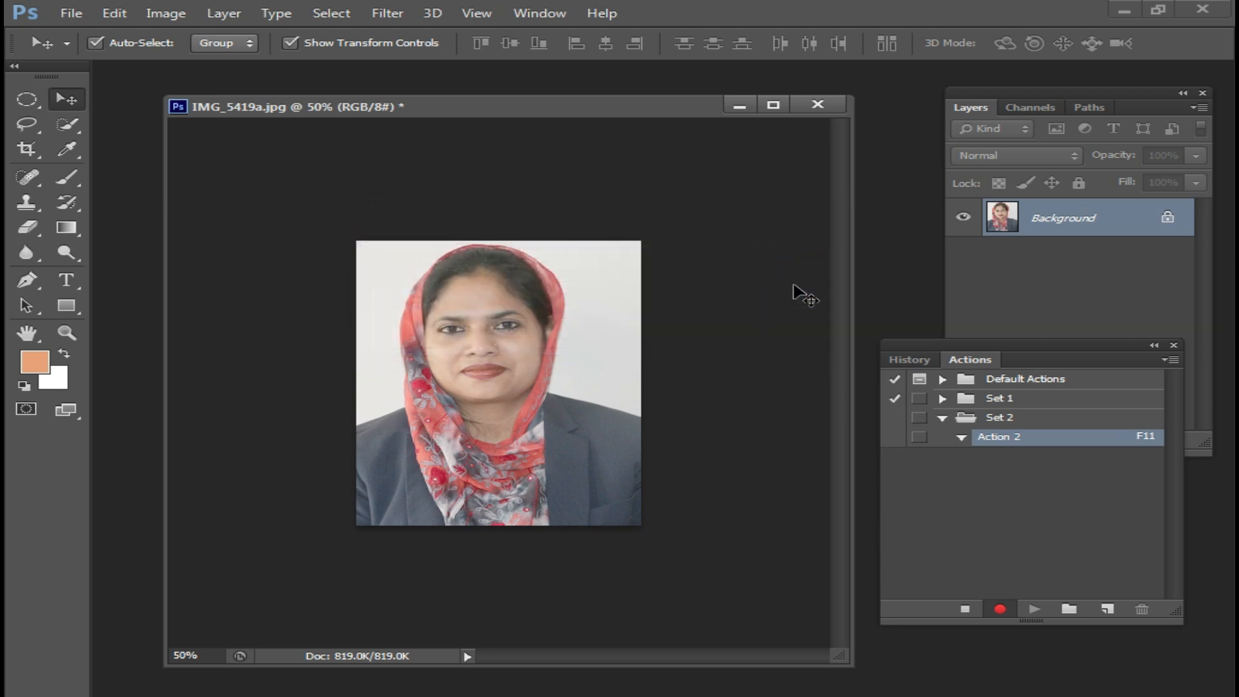
Create a blank white document from the 8.5 in X 11 in preset at 300 pixels/inch.
{"action": "left_click_drag", "start_coordinate": [592, 111], "coordinate": [509, 100]}
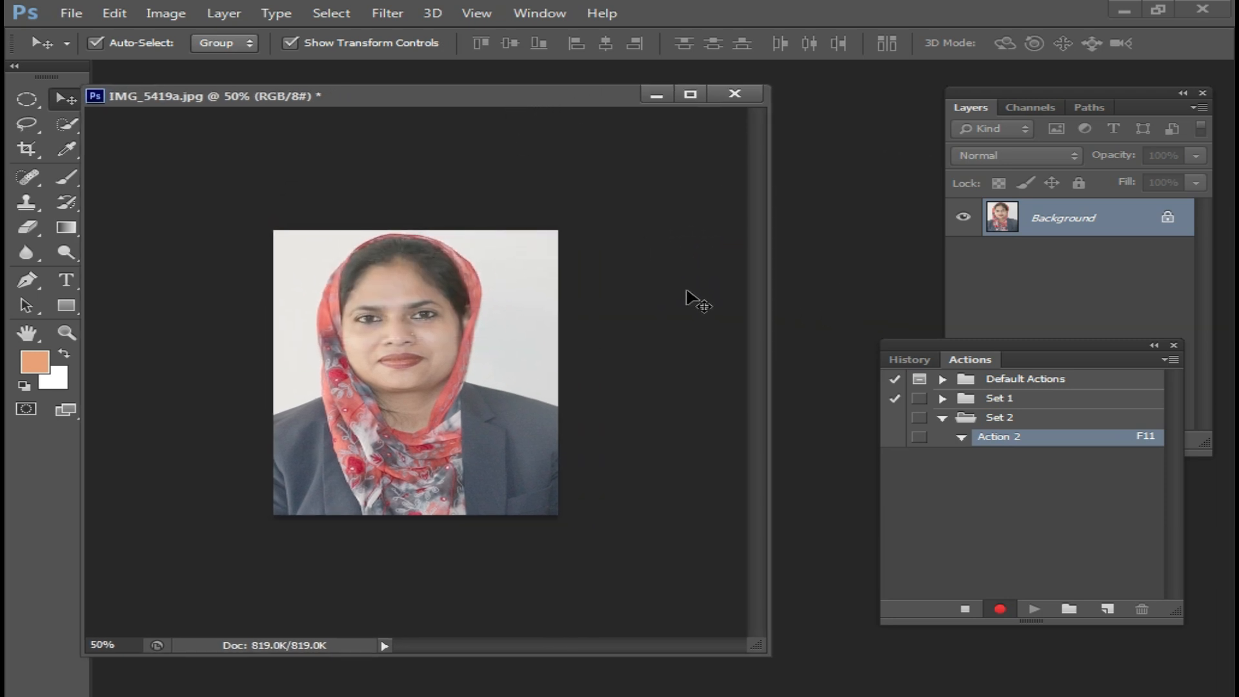
{"action": "key", "text": "ctrl+n"}
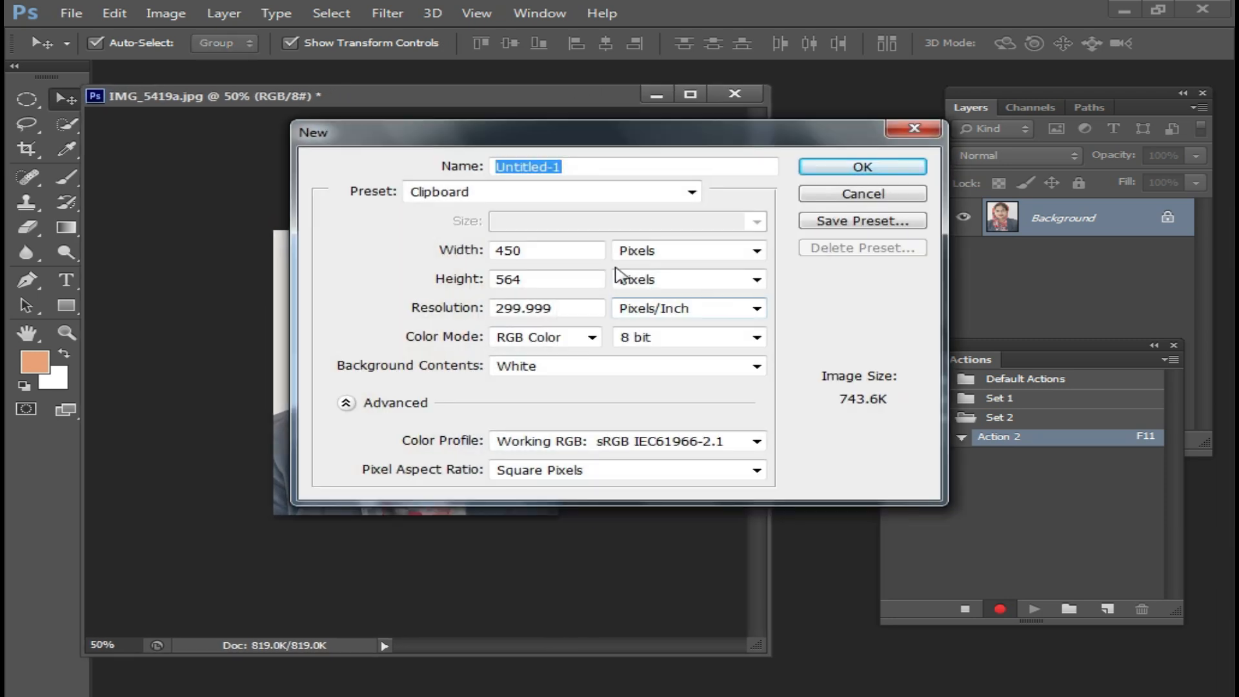
{"action": "left_click", "coordinate": [693, 194]}
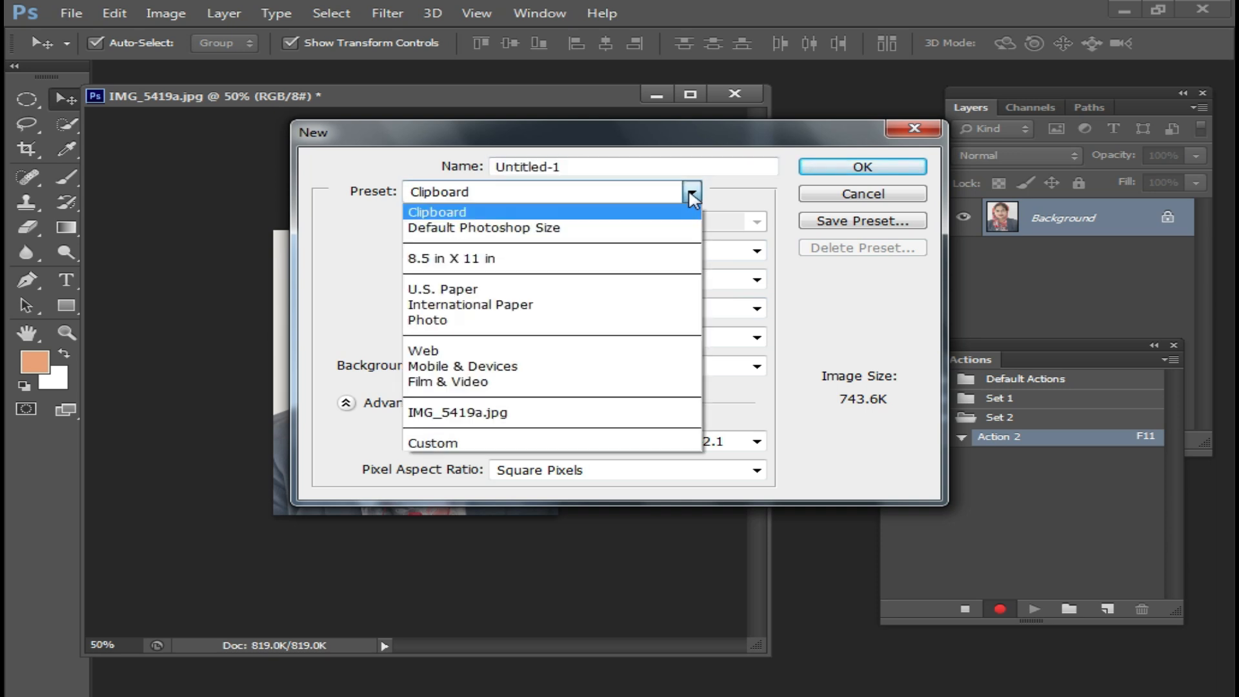
{"action": "left_click", "coordinate": [545, 259]}
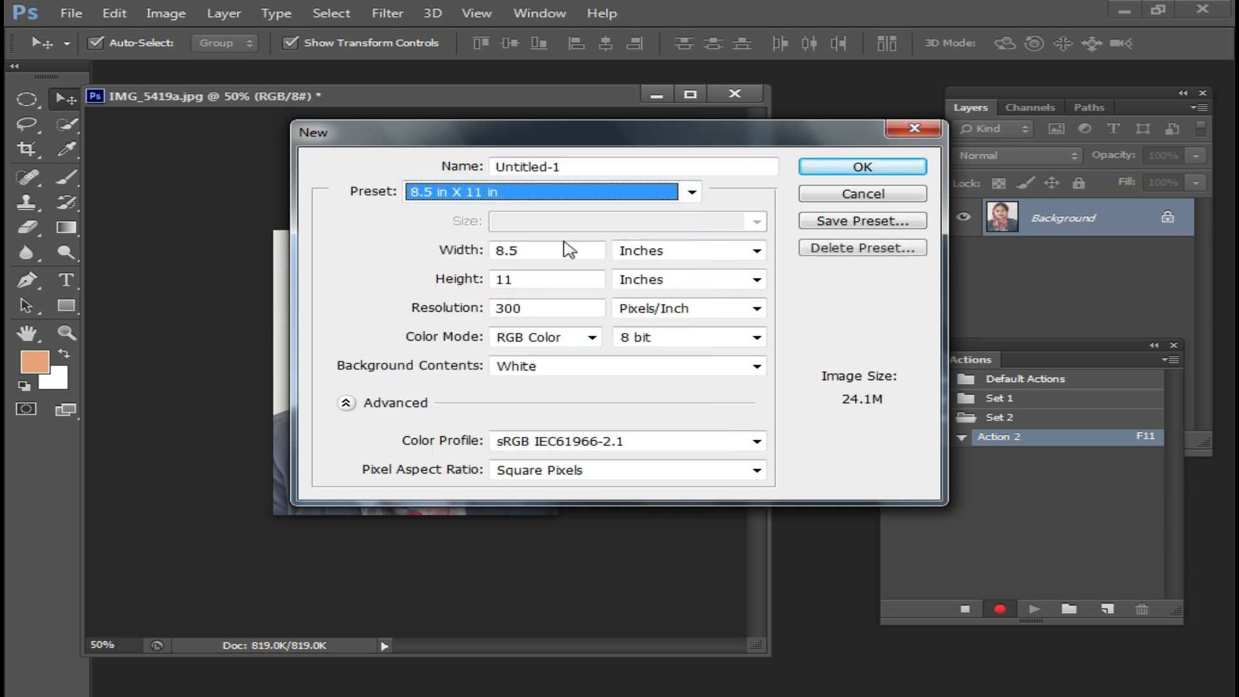
{"action": "left_click", "coordinate": [863, 167]}
{"action": "left_click_drag", "start_coordinate": [468, 118], "coordinate": [528, 160]}
Copy the entire IMG_5419a.jpg portrait, paste it into the blank sheet and move it to the sheet's upper-left corner.
{"action": "left_click", "coordinate": [303, 222]}
{"action": "left_click_drag", "start_coordinate": [543, 96], "coordinate": [492, 102]}
{"action": "key", "text": "ctrl+a"}
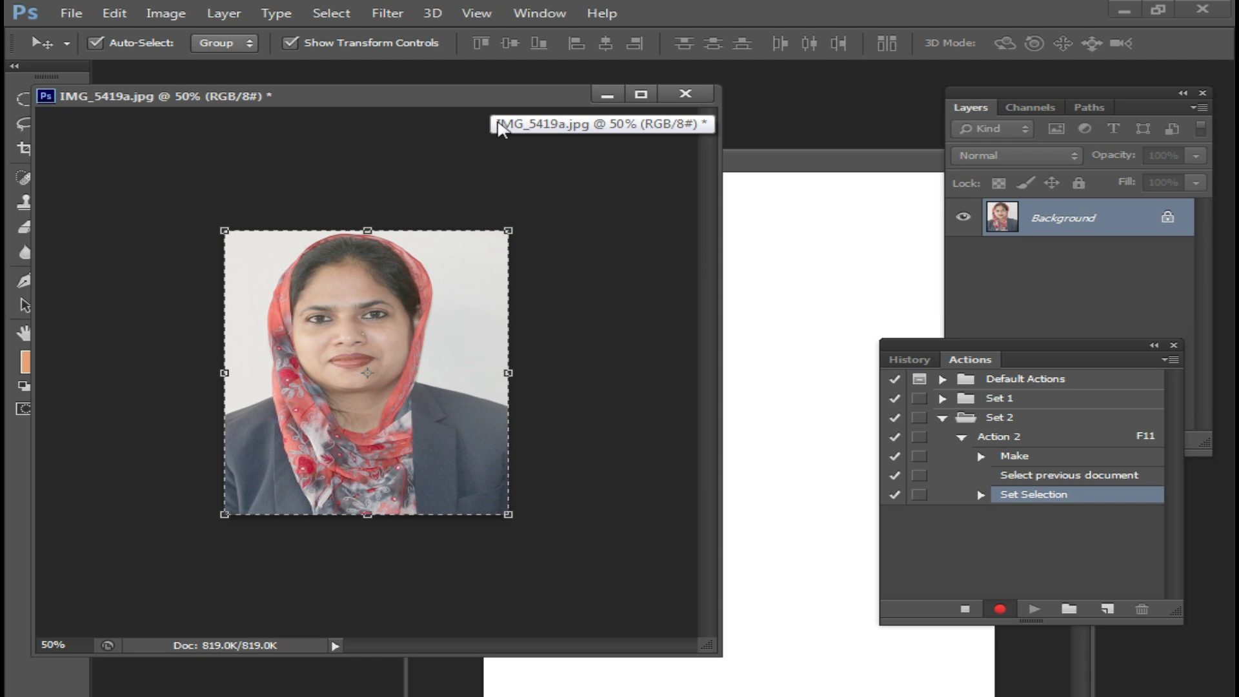
{"action": "key", "text": "ctrl+c"}
{"action": "left_click", "coordinate": [790, 177]}
{"action": "left_click_drag", "start_coordinate": [790, 177], "coordinate": [556, 180]}
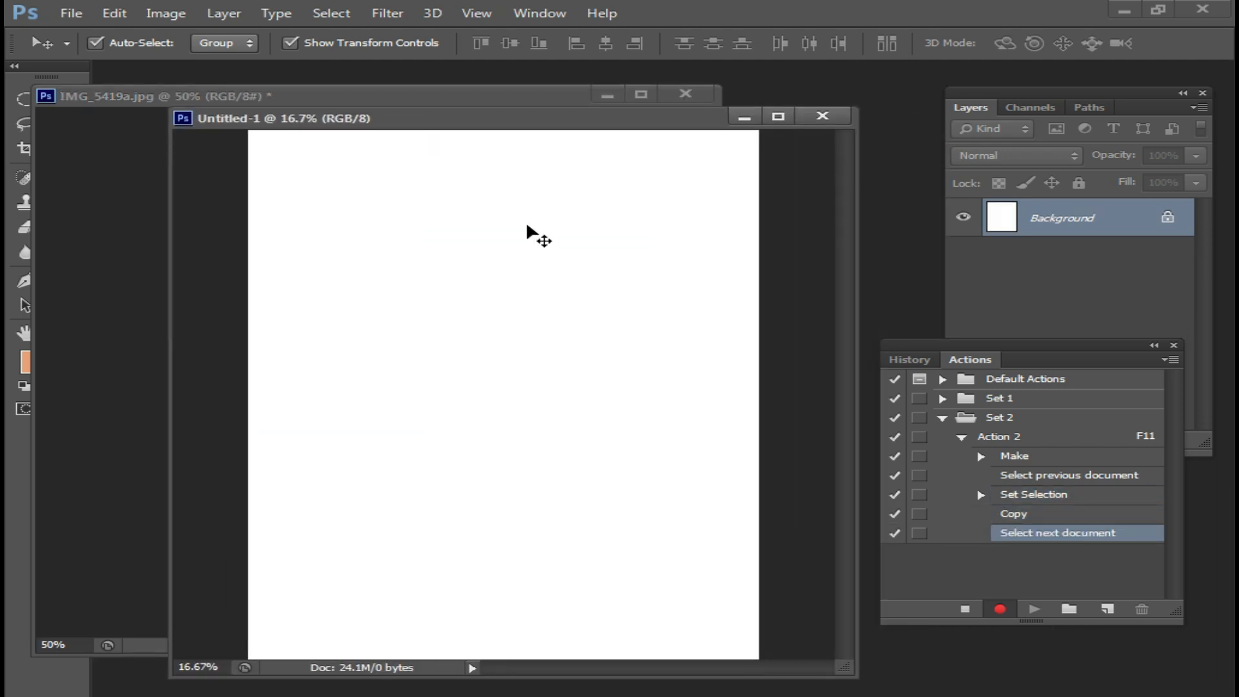
{"action": "key", "text": "ctrl+v"}
{"action": "left_click_drag", "start_coordinate": [467, 389], "coordinate": [298, 203]}
Dock the Untitled-1 sheet, minimize the IMG_5419a.jpg window and show the rulers.
{"action": "left_click_drag", "start_coordinate": [629, 124], "coordinate": [617, 72]}
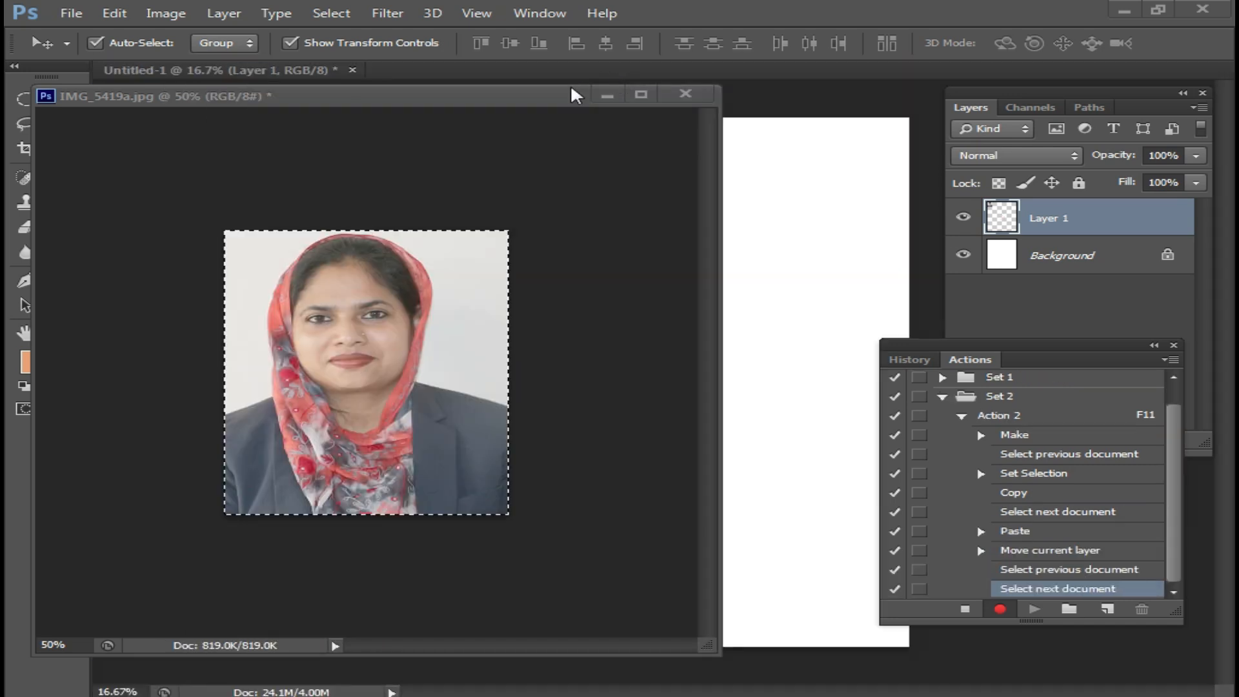
{"action": "left_click", "coordinate": [606, 96]}
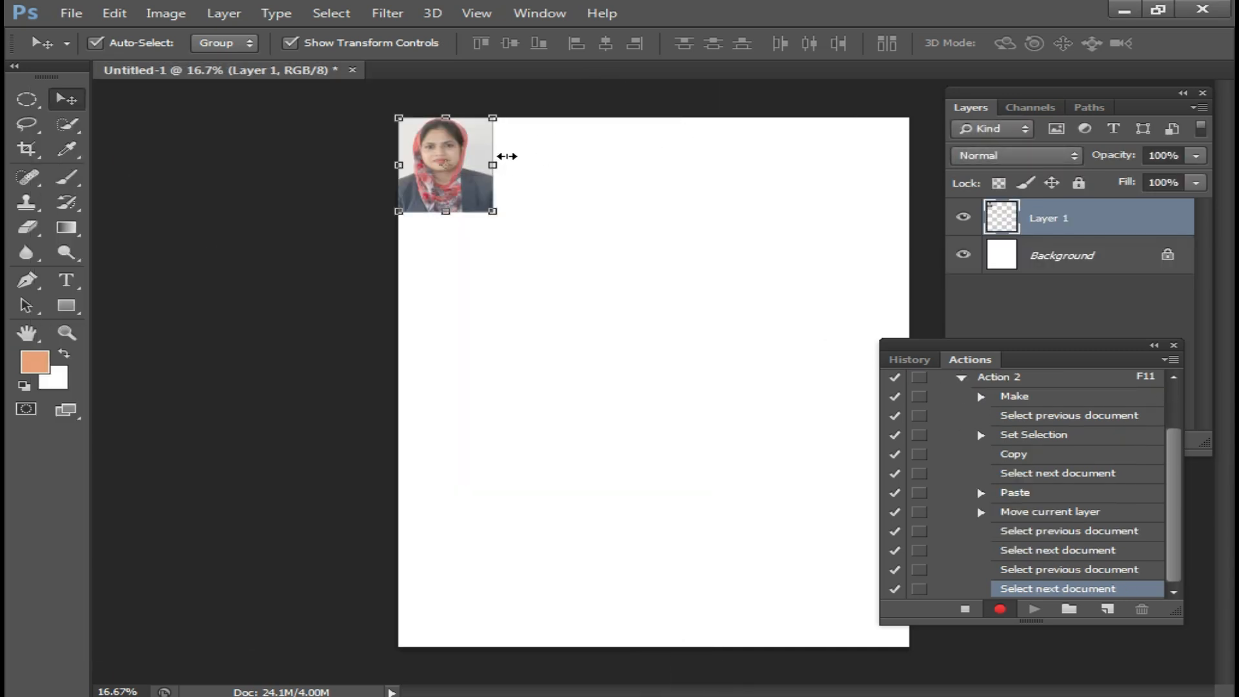
{"action": "key", "text": "ctrl+r"}
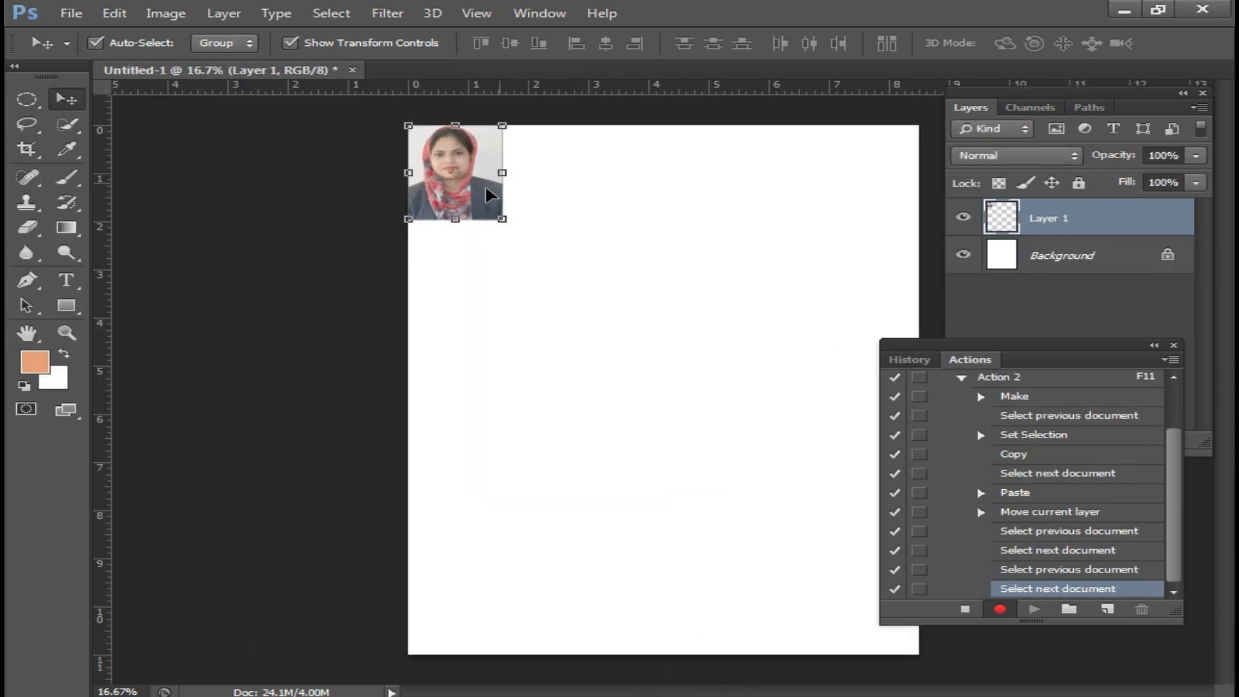
Duplicate and merge the portrait into an evenly spaced row of four along the sheet's top edge, and stop recording the action.
{"action": "left_click_drag", "start_coordinate": [460, 191], "coordinate": [779, 178]}
{"action": "key", "text": "ctrl+e"}
{"action": "key", "text": "ctrl+e"}
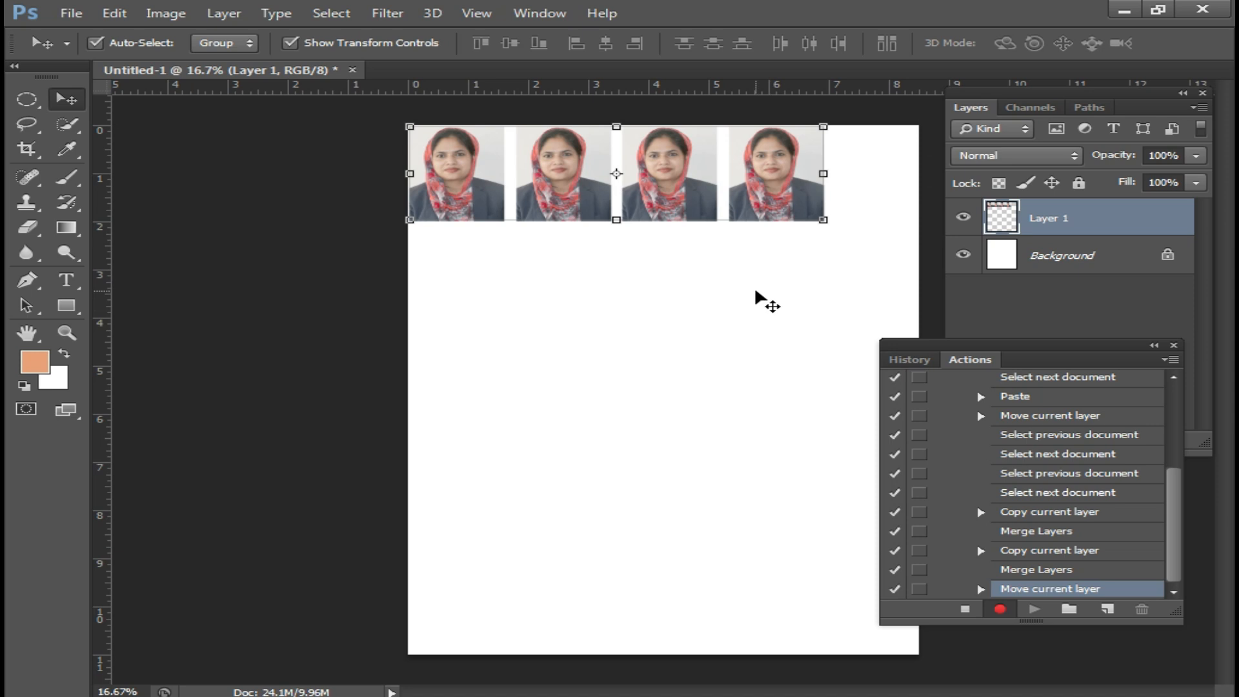
{"action": "left_click", "coordinate": [965, 610]}
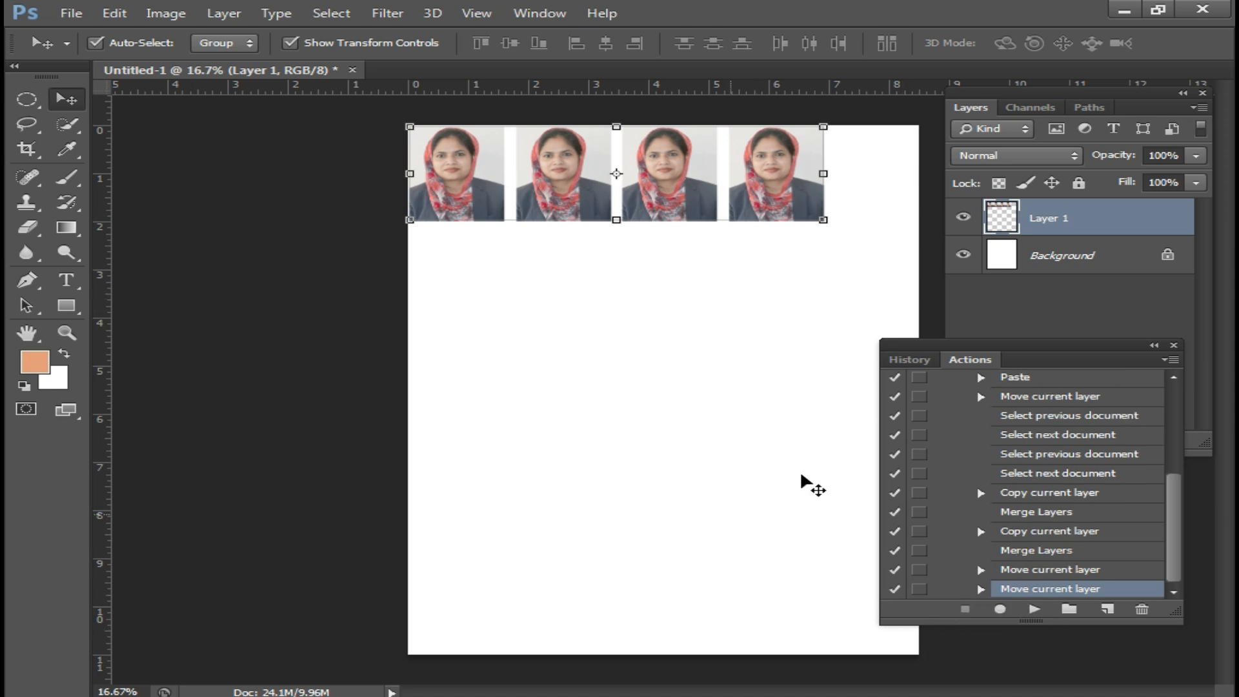
Close the Untitled-1 sheet without saving, restore the IMG_5419a.jpg window and clear its selection.
{"action": "left_click", "coordinate": [353, 71]}
{"action": "left_click", "coordinate": [624, 284]}
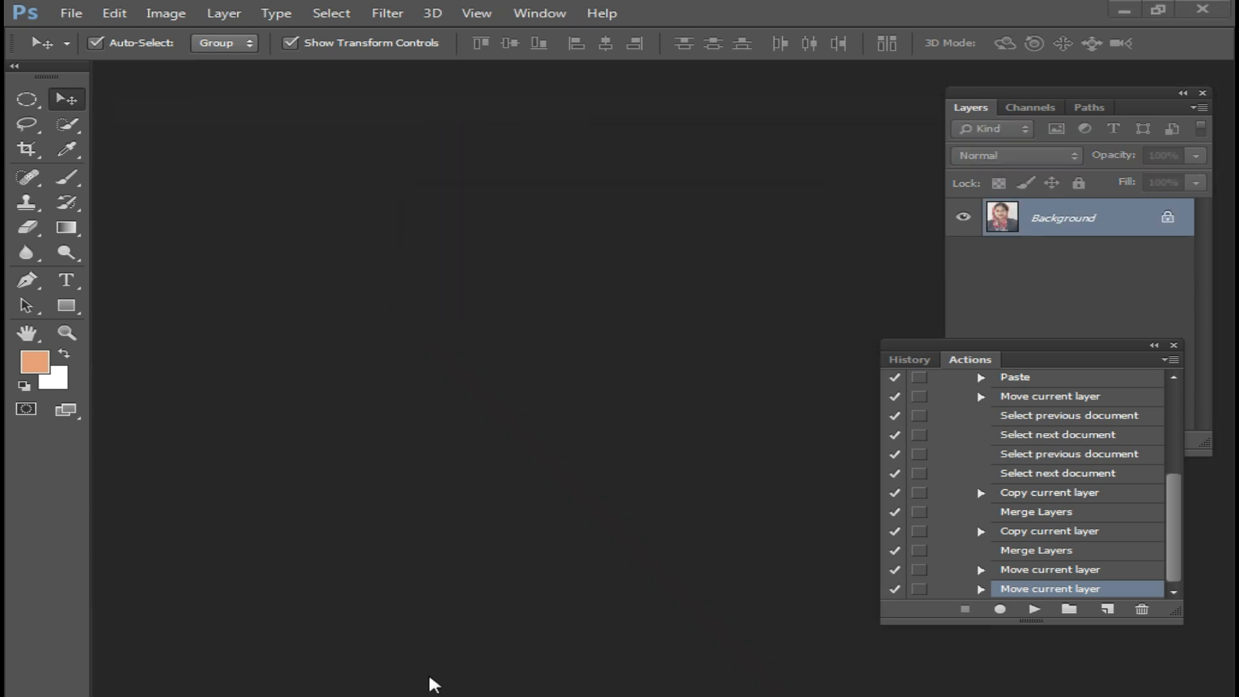
{"action": "mouse_move", "coordinate": [788, 667]}
{"action": "left_click", "coordinate": [845, 623]}
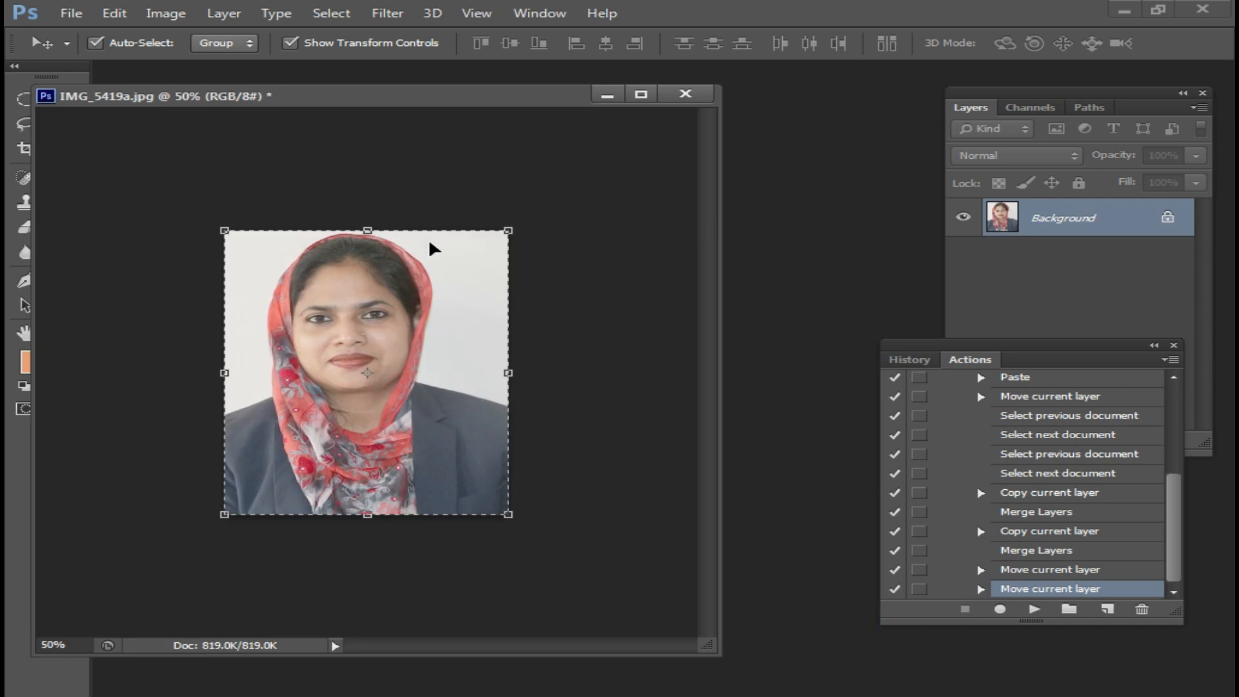
{"action": "left_click", "coordinate": [27, 100]}
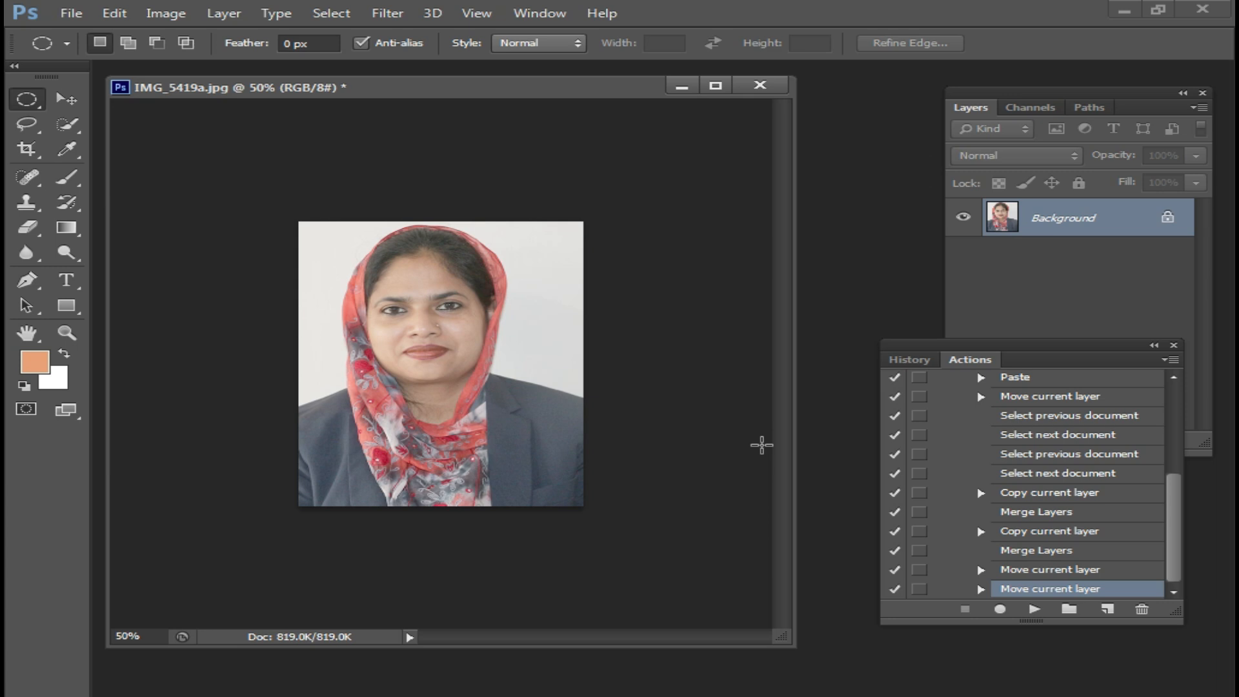
Run Action 2 on the IMG_5419a.jpg portrait and float the generated sheet in its own window.
{"action": "key", "text": "F11"}
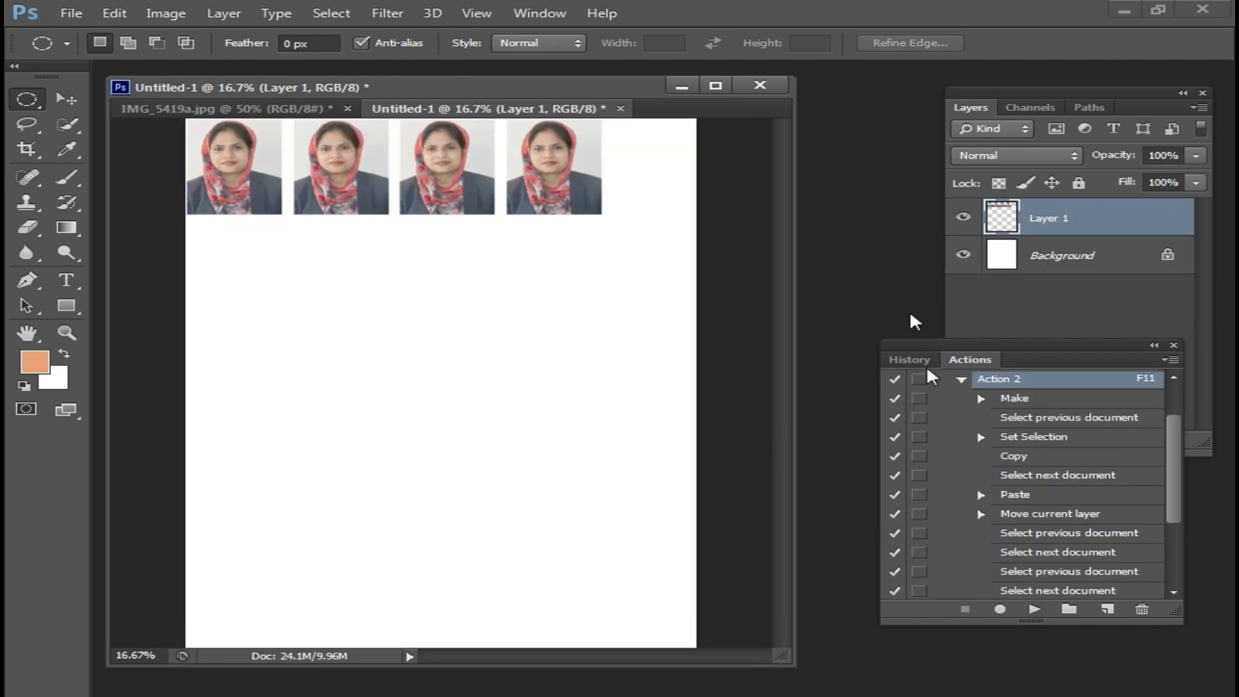
{"action": "left_click_drag", "start_coordinate": [520, 108], "coordinate": [545, 202]}
{"action": "left_click_drag", "start_coordinate": [750, 187], "coordinate": [547, 209]}
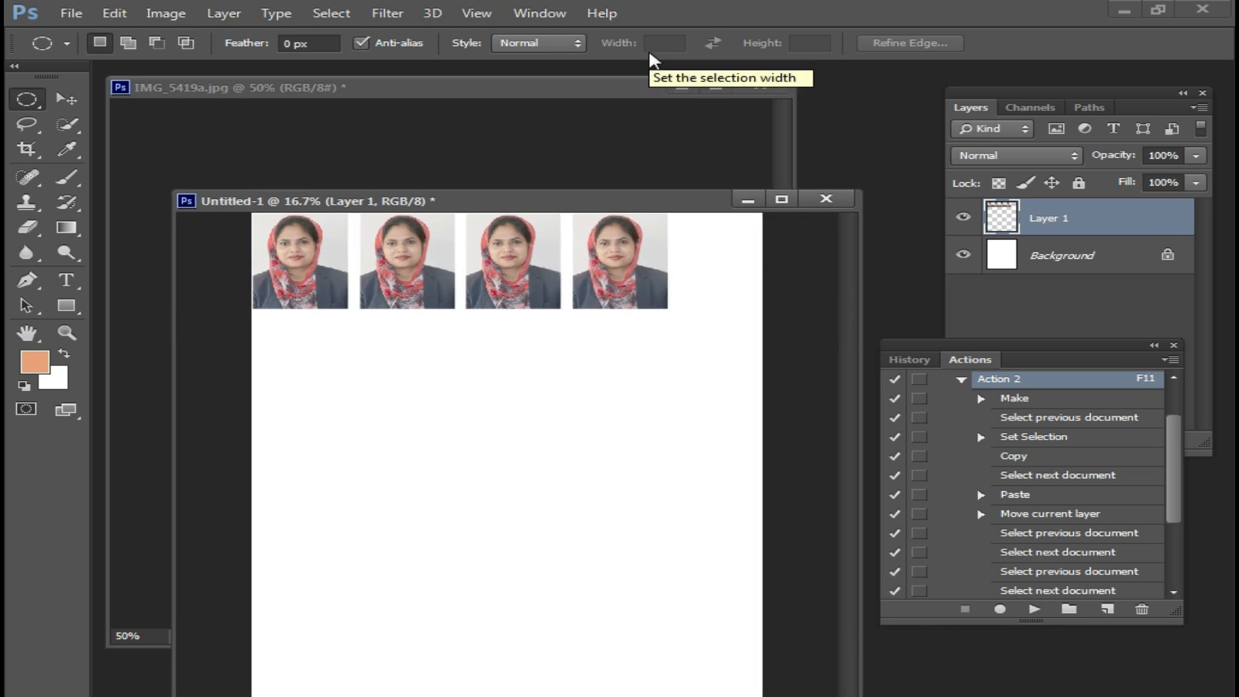
{"action": "left_click_drag", "start_coordinate": [638, 206], "coordinate": [615, 264]}
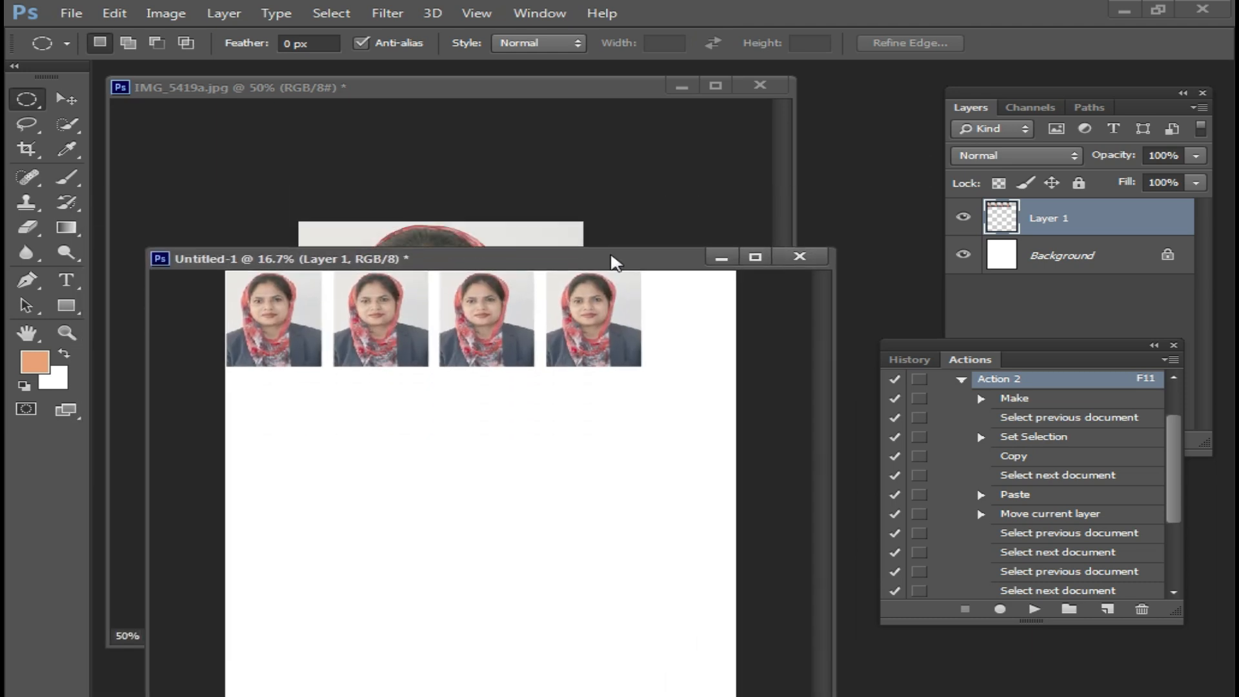
Collapse Action 2 and Set 2 in the Actions list.
{"action": "left_click", "coordinate": [963, 381]}
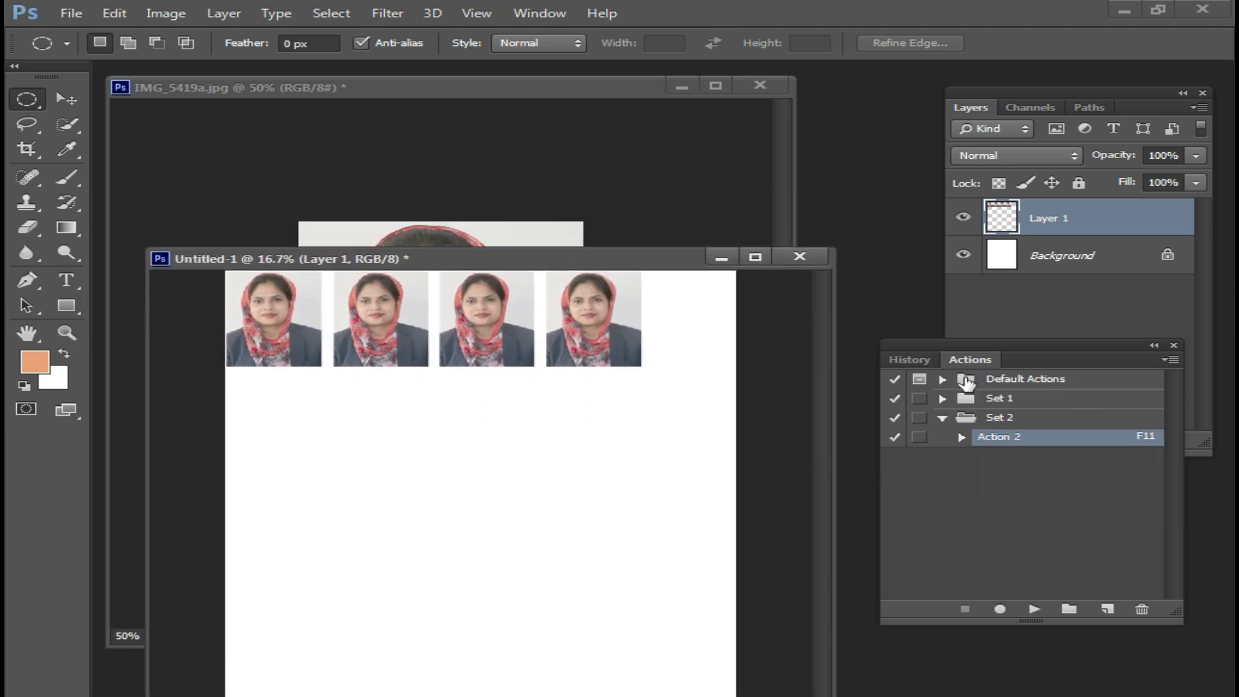
{"action": "left_click", "coordinate": [942, 419]}
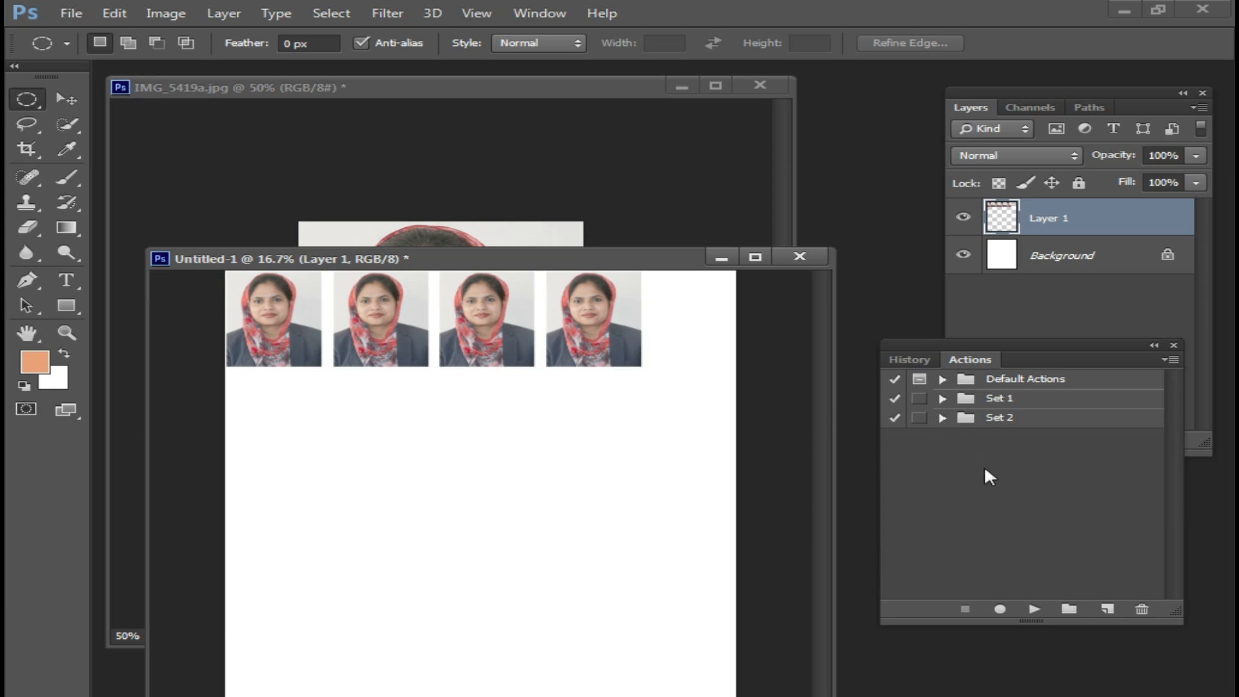
Compare the source portrait with the generated four-photo sheet by bringing each window to the front.
{"action": "left_click_drag", "start_coordinate": [586, 257], "coordinate": [694, 220]}
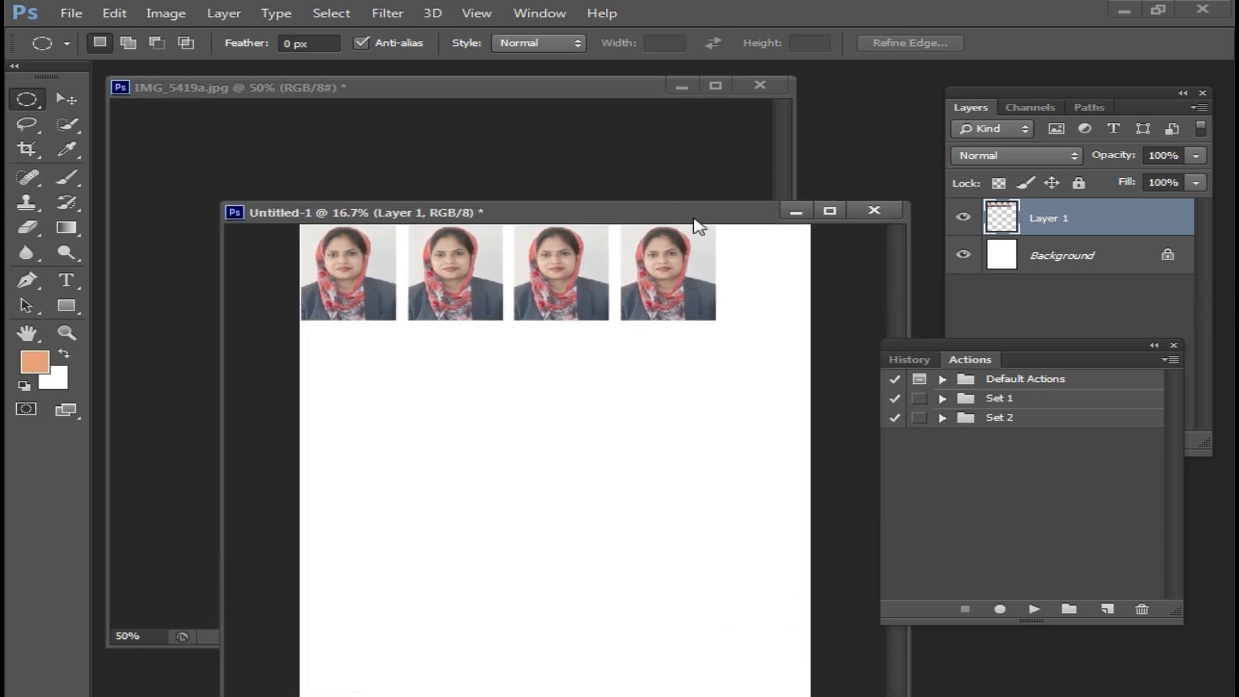
{"action": "left_click", "coordinate": [578, 83]}
{"action": "left_click_drag", "start_coordinate": [578, 83], "coordinate": [508, 85]}
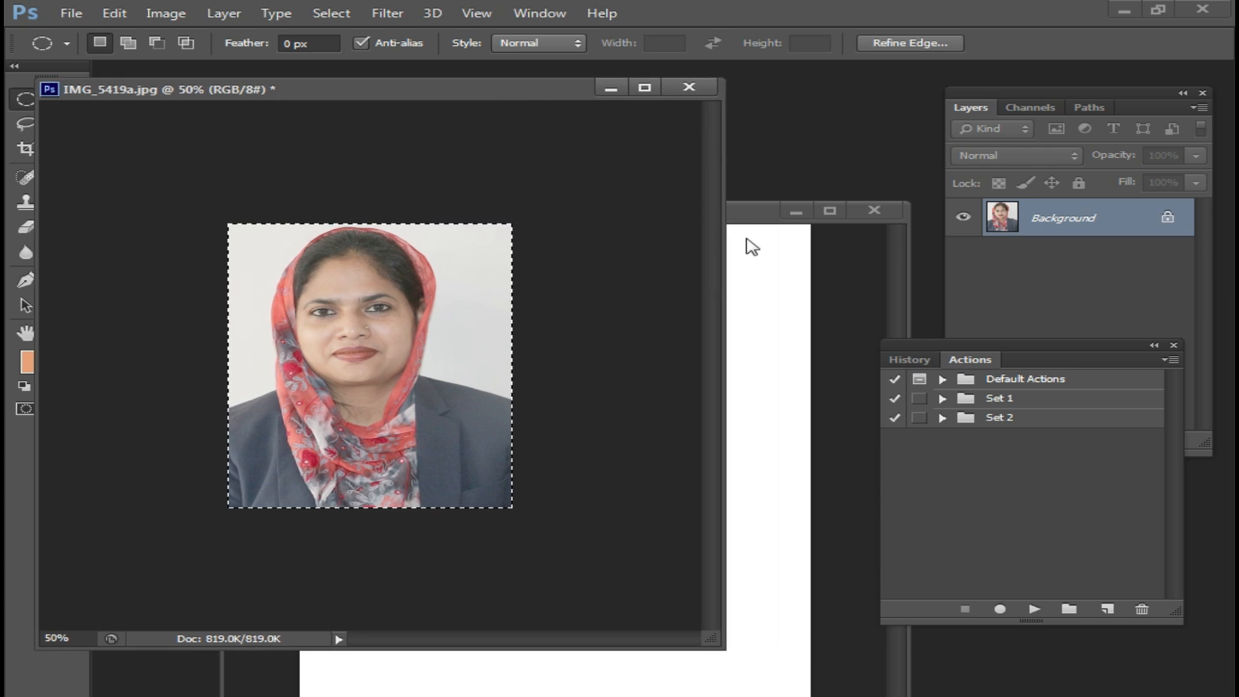
{"action": "left_click", "coordinate": [721, 217]}
{"action": "left_click_drag", "start_coordinate": [727, 223], "coordinate": [648, 213]}
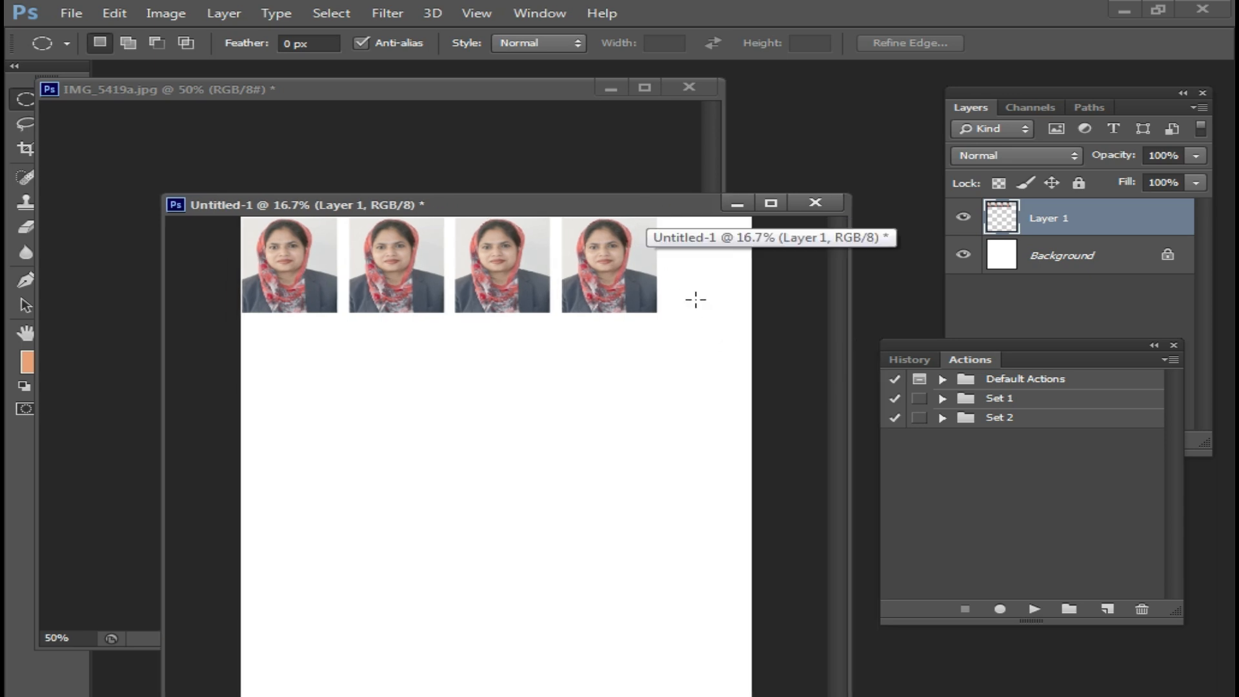
{"action": "left_click_drag", "start_coordinate": [665, 207], "coordinate": [721, 268]}
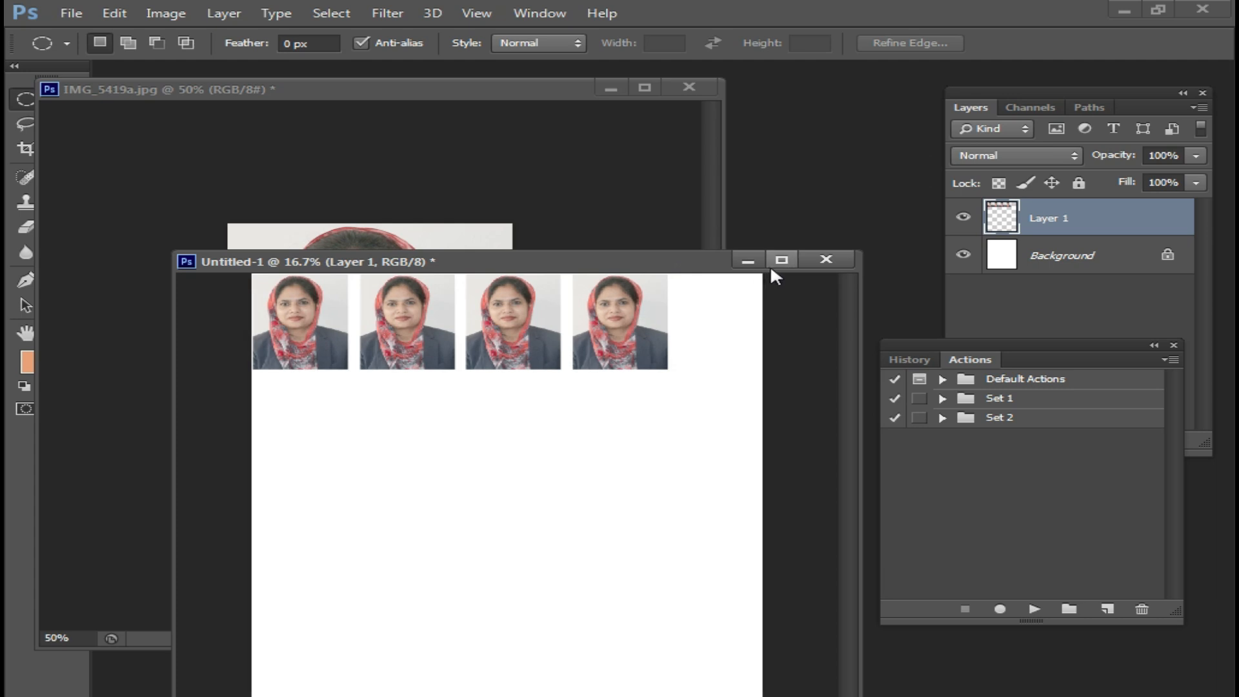
{"action": "left_click_drag", "start_coordinate": [668, 271], "coordinate": [642, 231]}
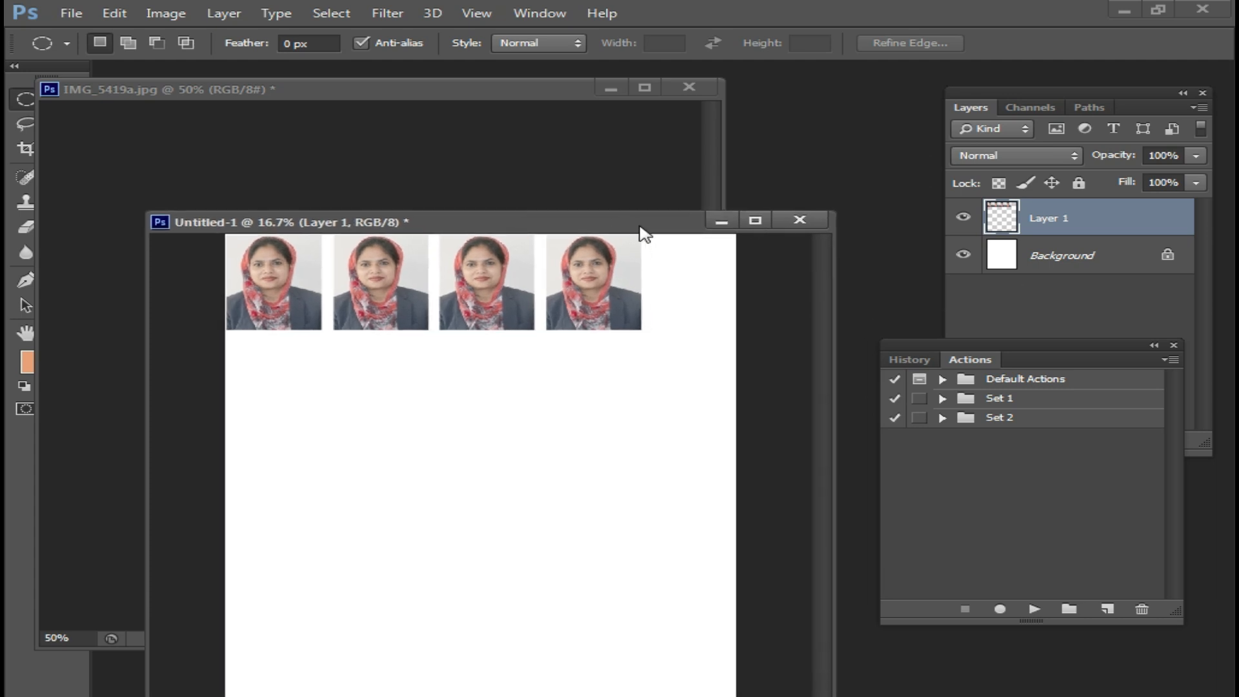